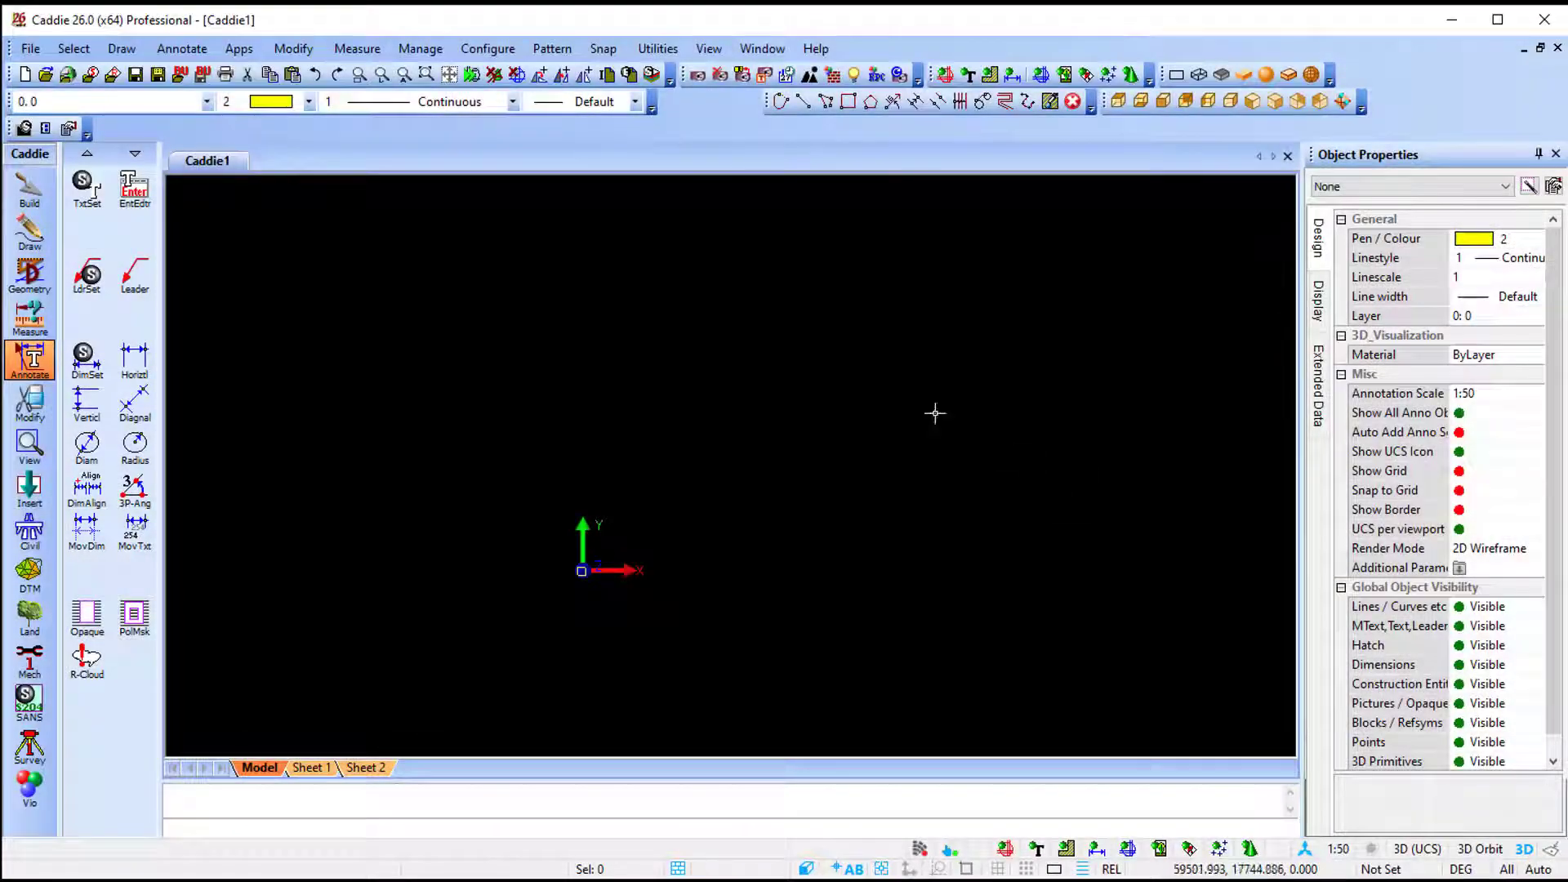
Step: Open the File menu's Insert submenu to reach Convert PDF to Drawing & Insert
click(30, 49)
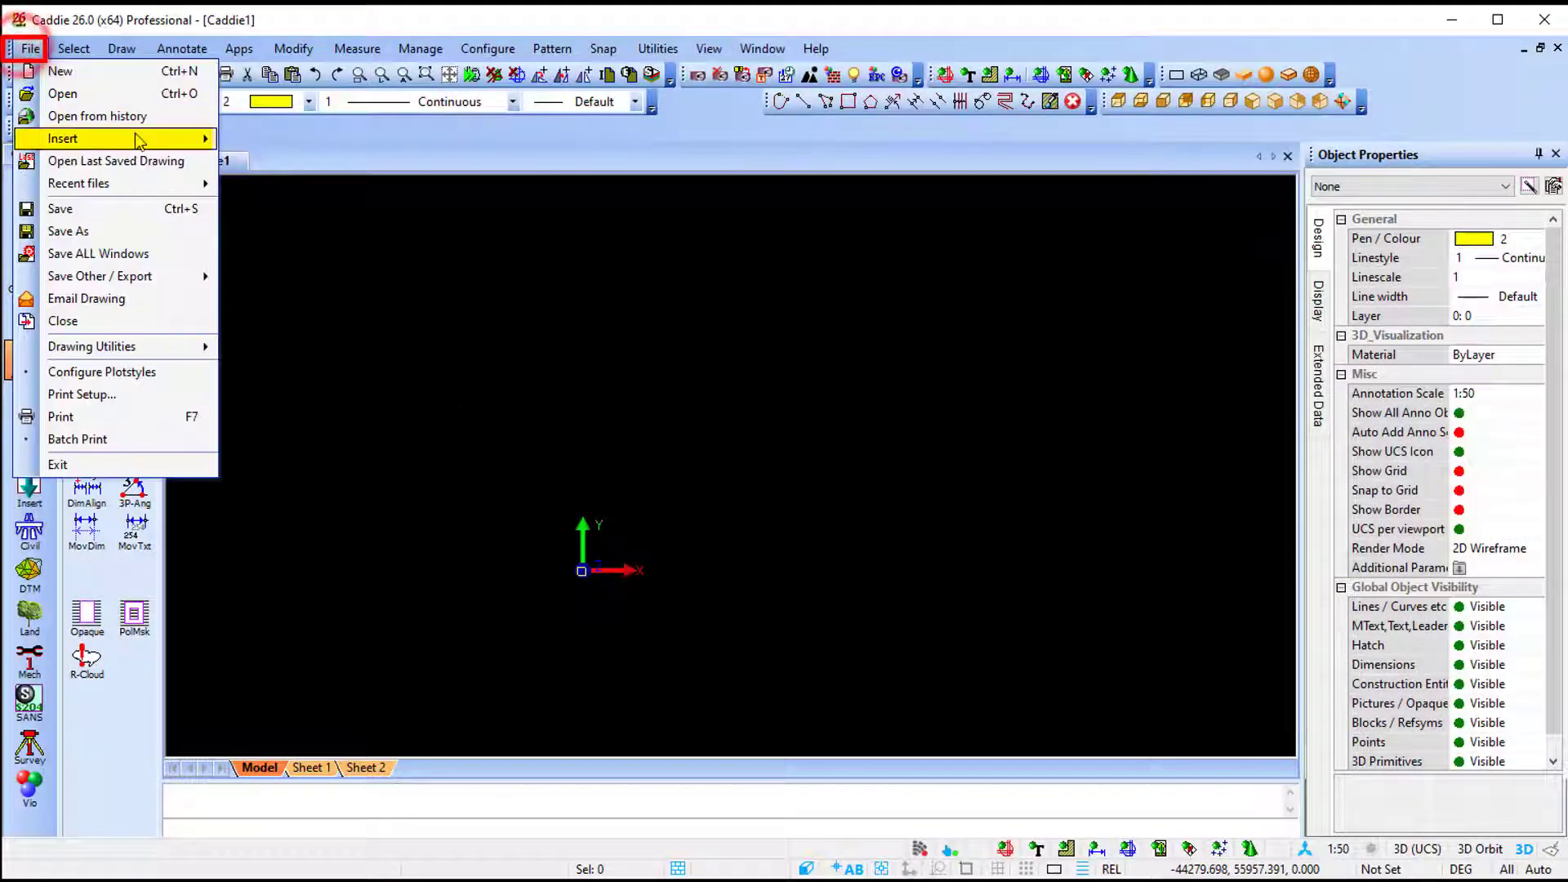
mouse_move(138, 142)
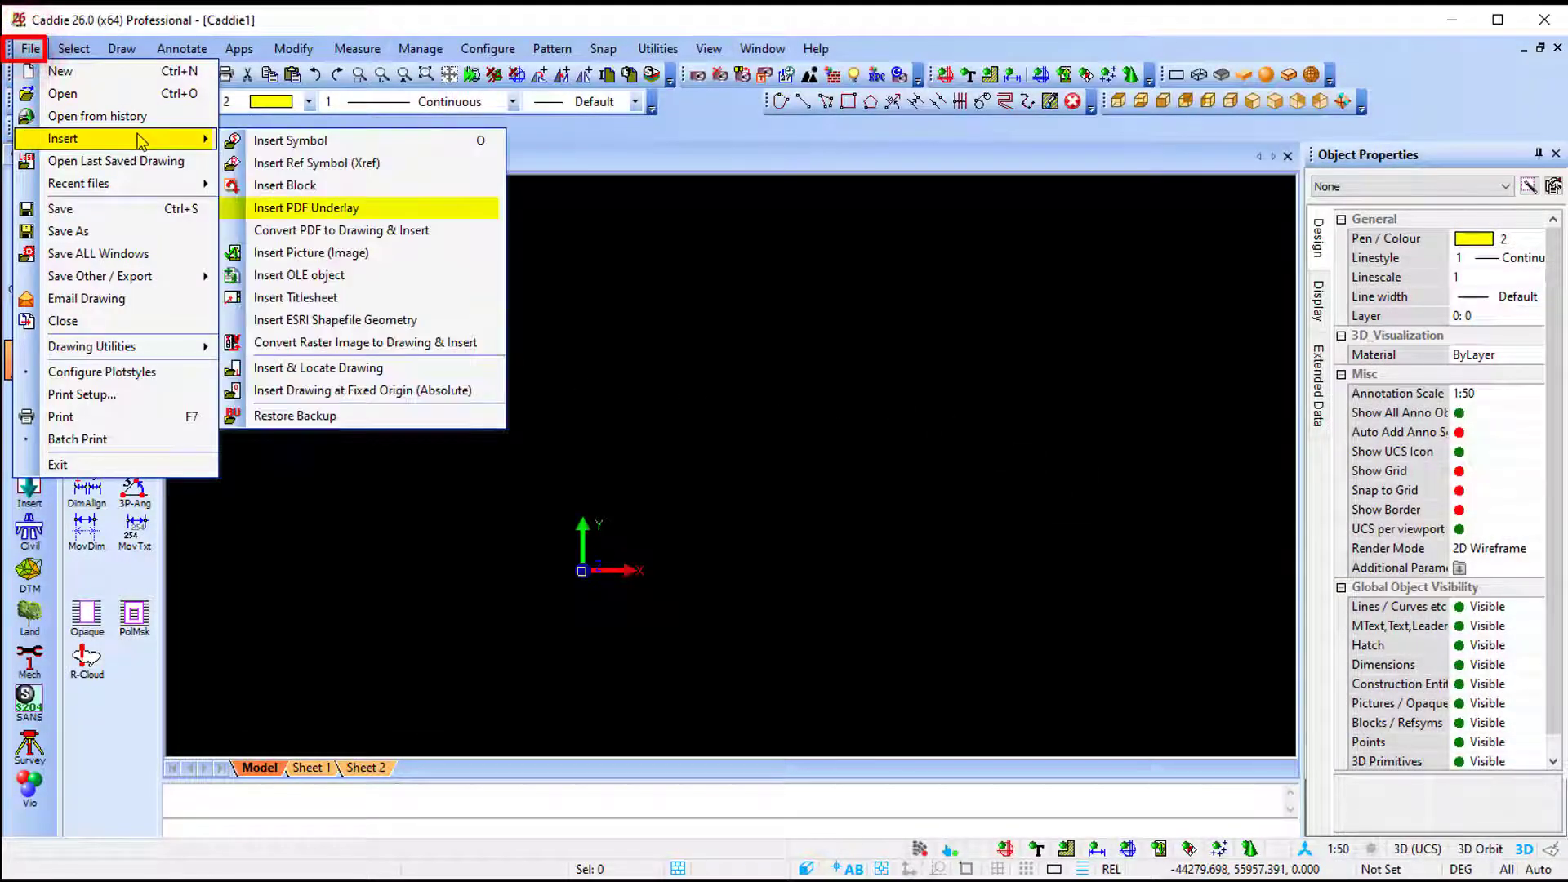
Step: Start Convert PDF to Drawing & Insert and pick 24-PDF COL.pdf in the file browser
click(453, 232)
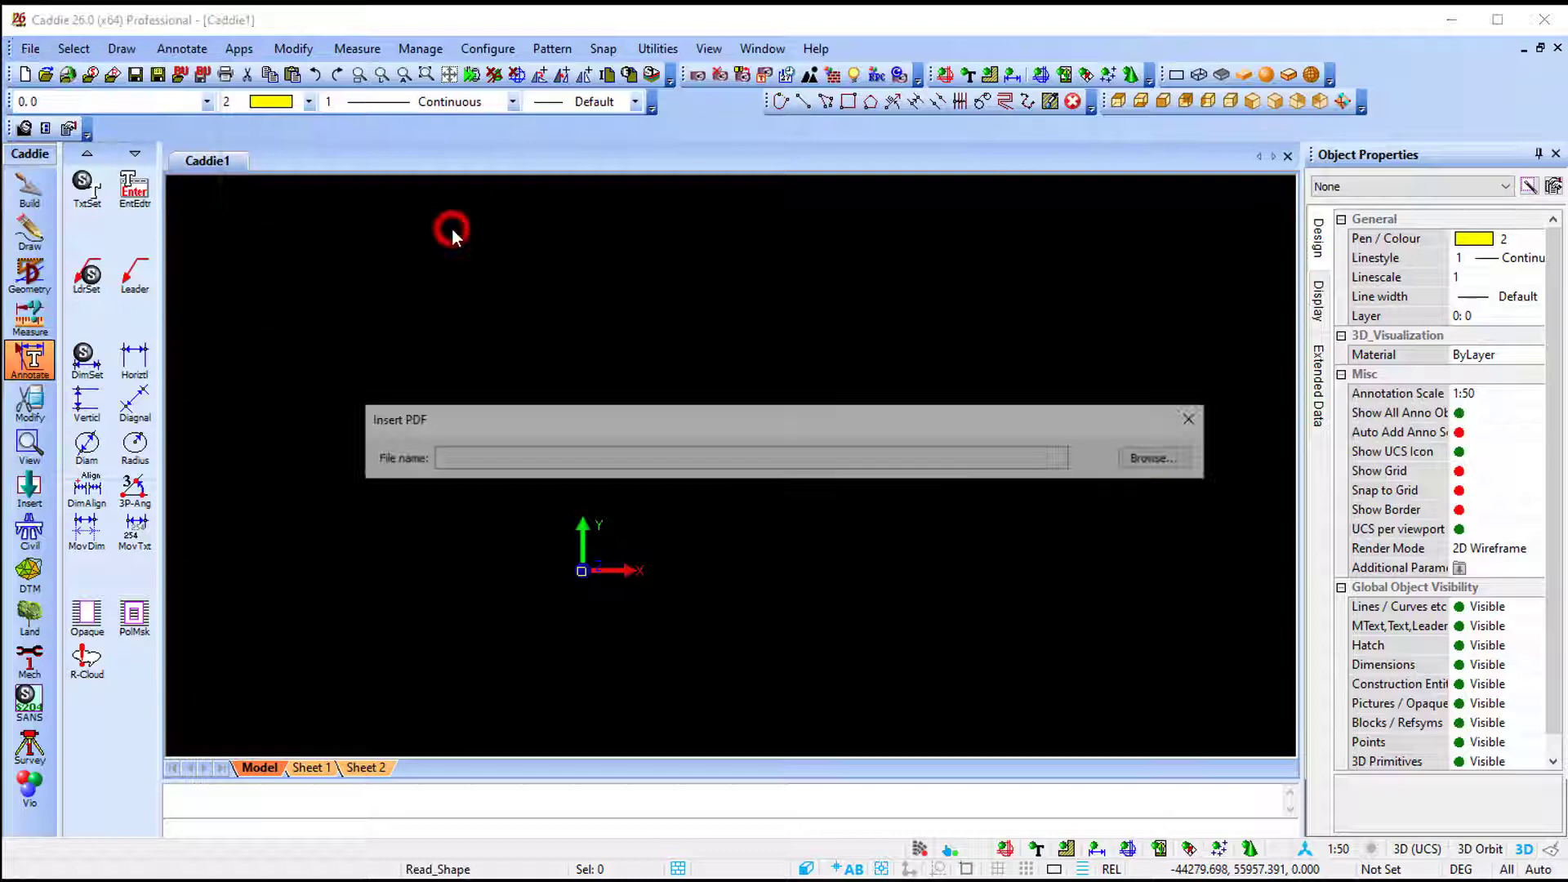
click(1159, 459)
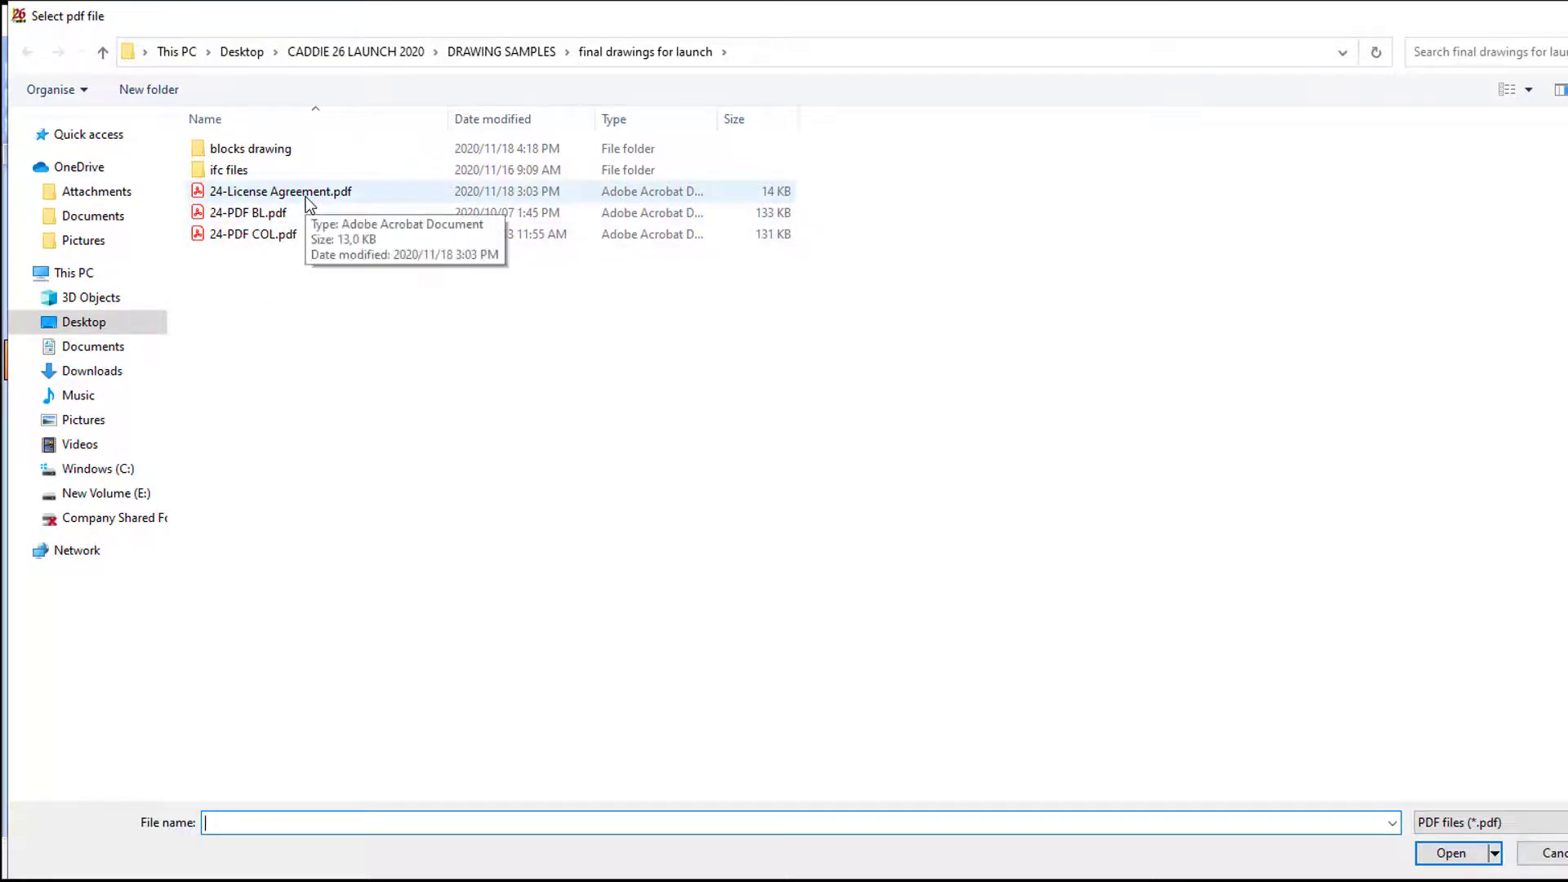
click(263, 236)
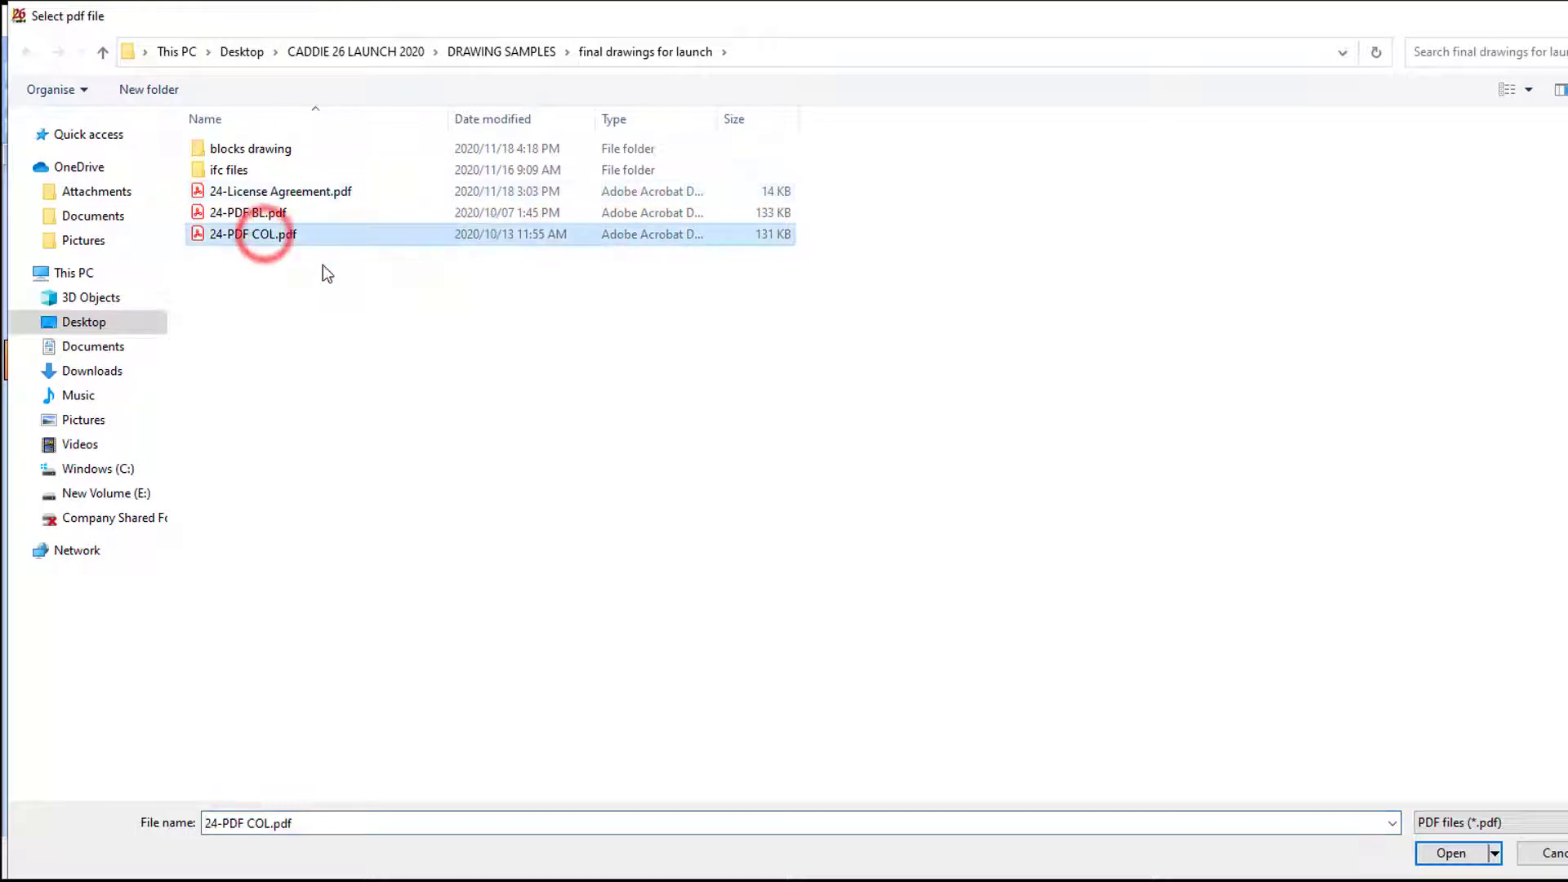
Step: Confirm 24-PDF COL.pdf, keeping page 1, scale 1 and on-screen insertion point enabled
click(1450, 853)
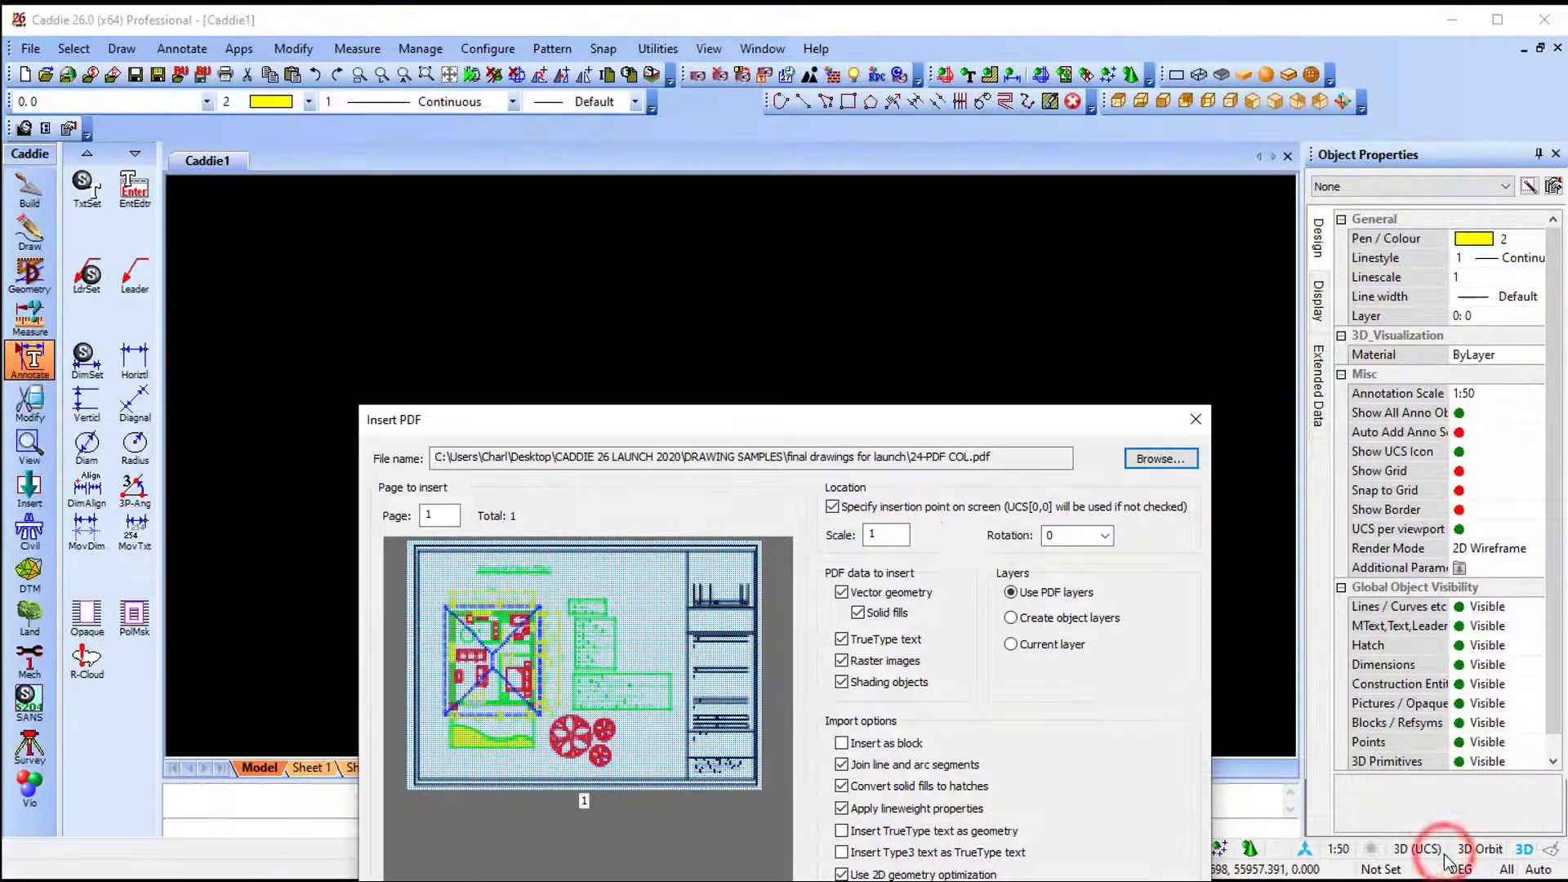
drag(807, 421, 757, 200)
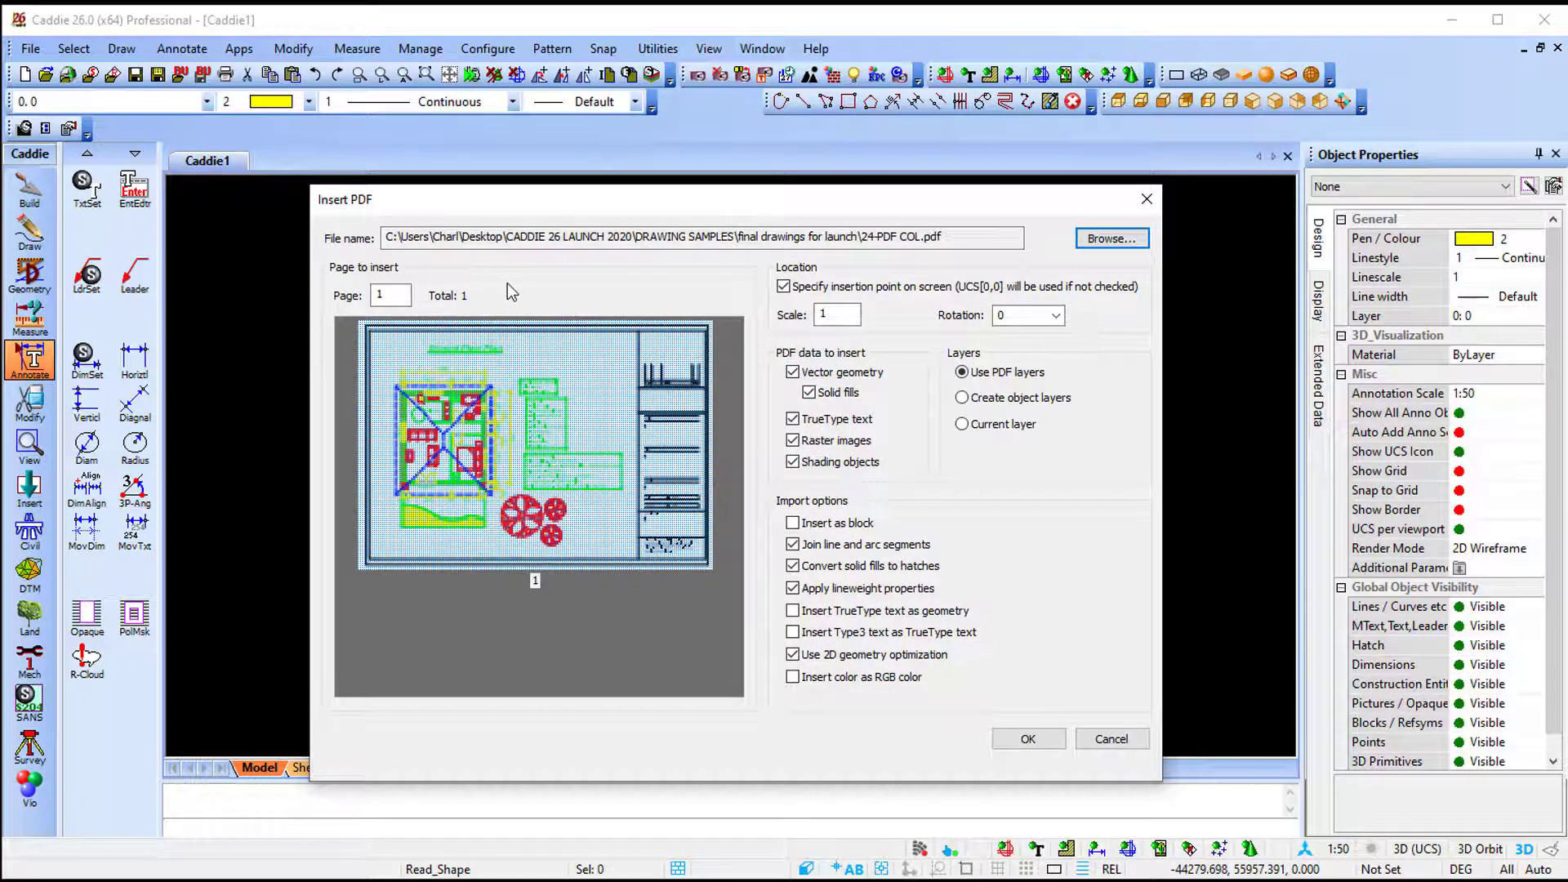
double_click(389, 294)
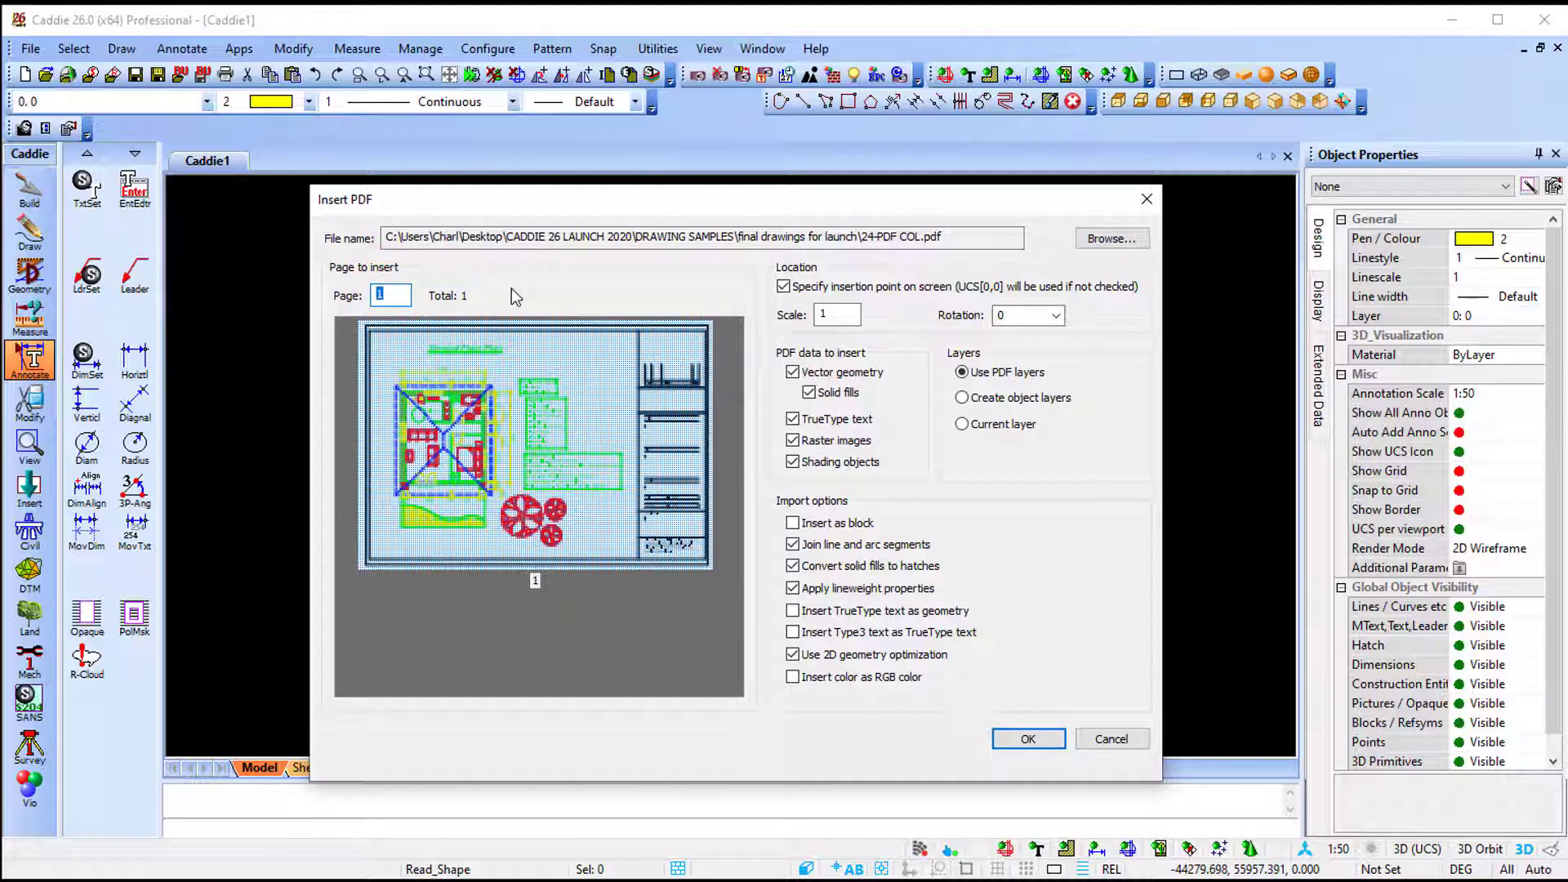
click(784, 288)
click(784, 287)
Step: Place the colour plan, zoom extents, regenerate, and delete the grey background fill
click(1030, 738)
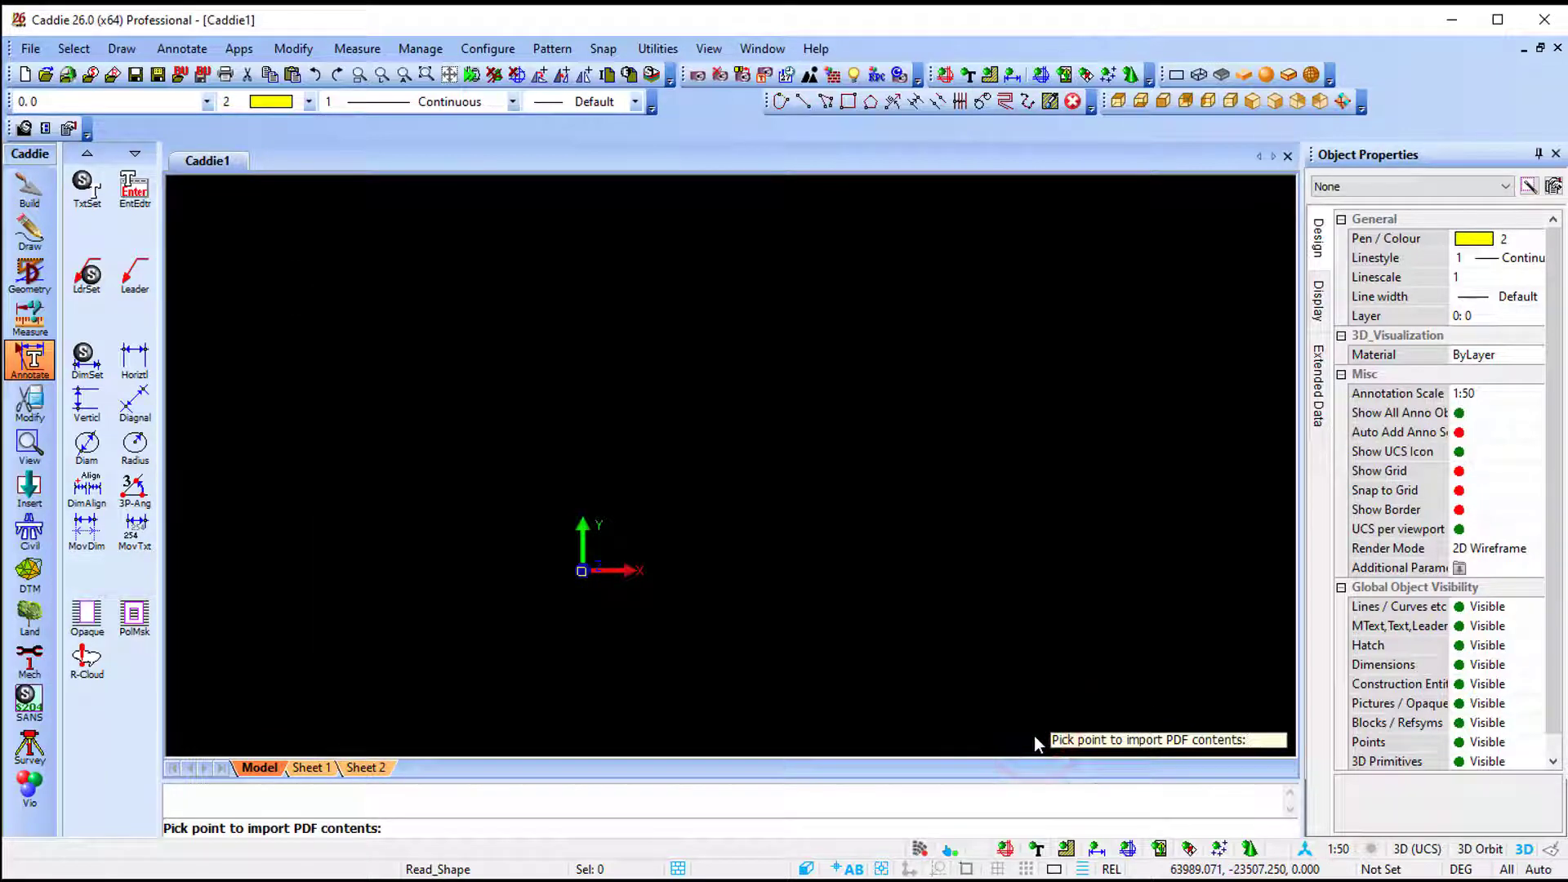
click(493, 482)
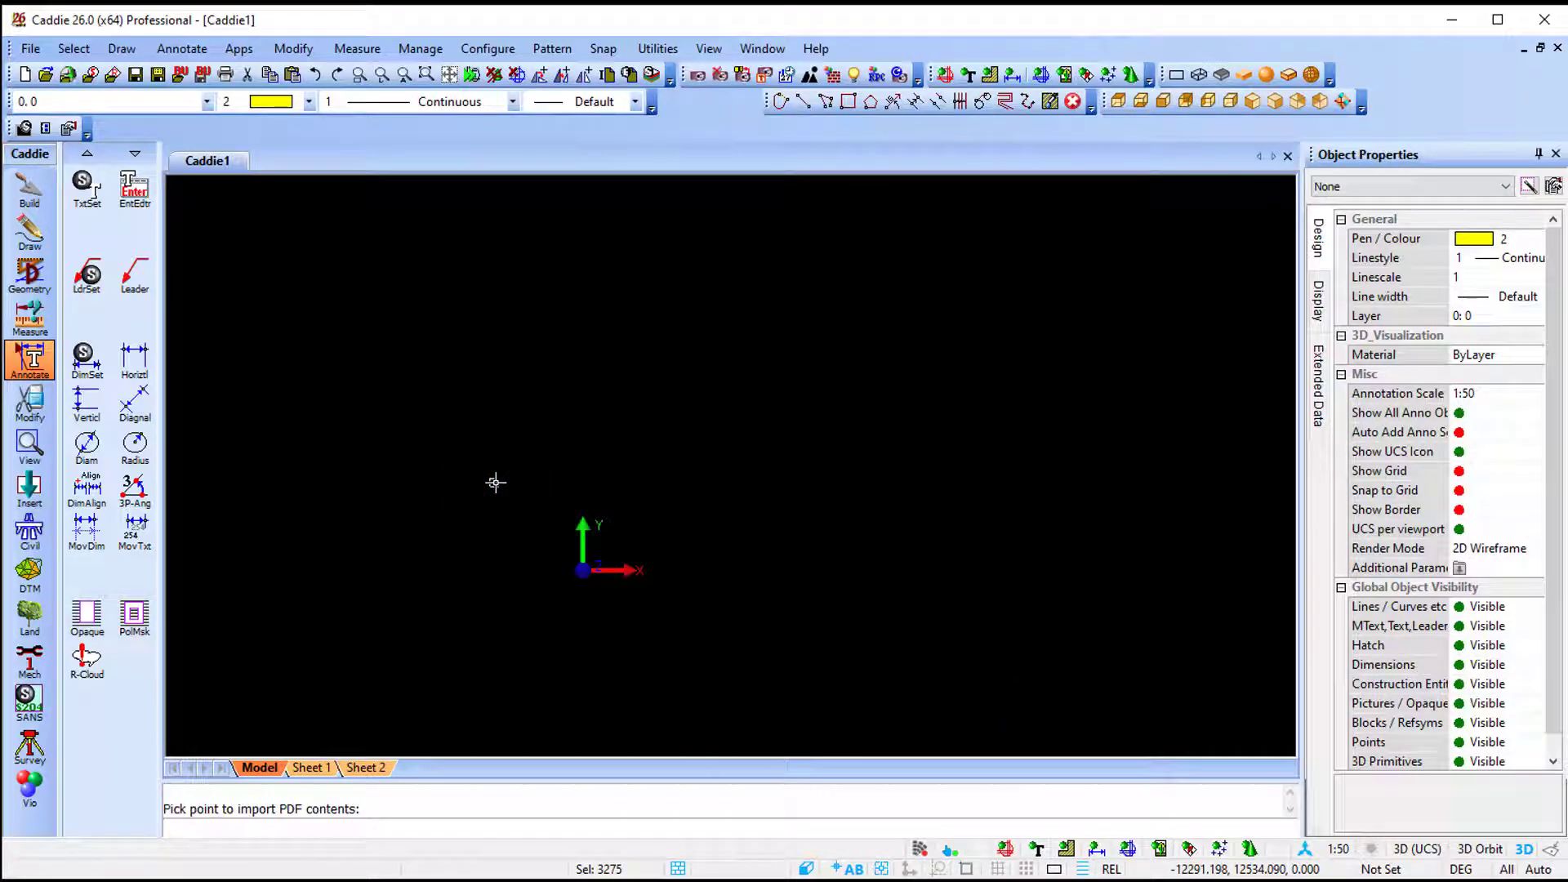
key(F4)
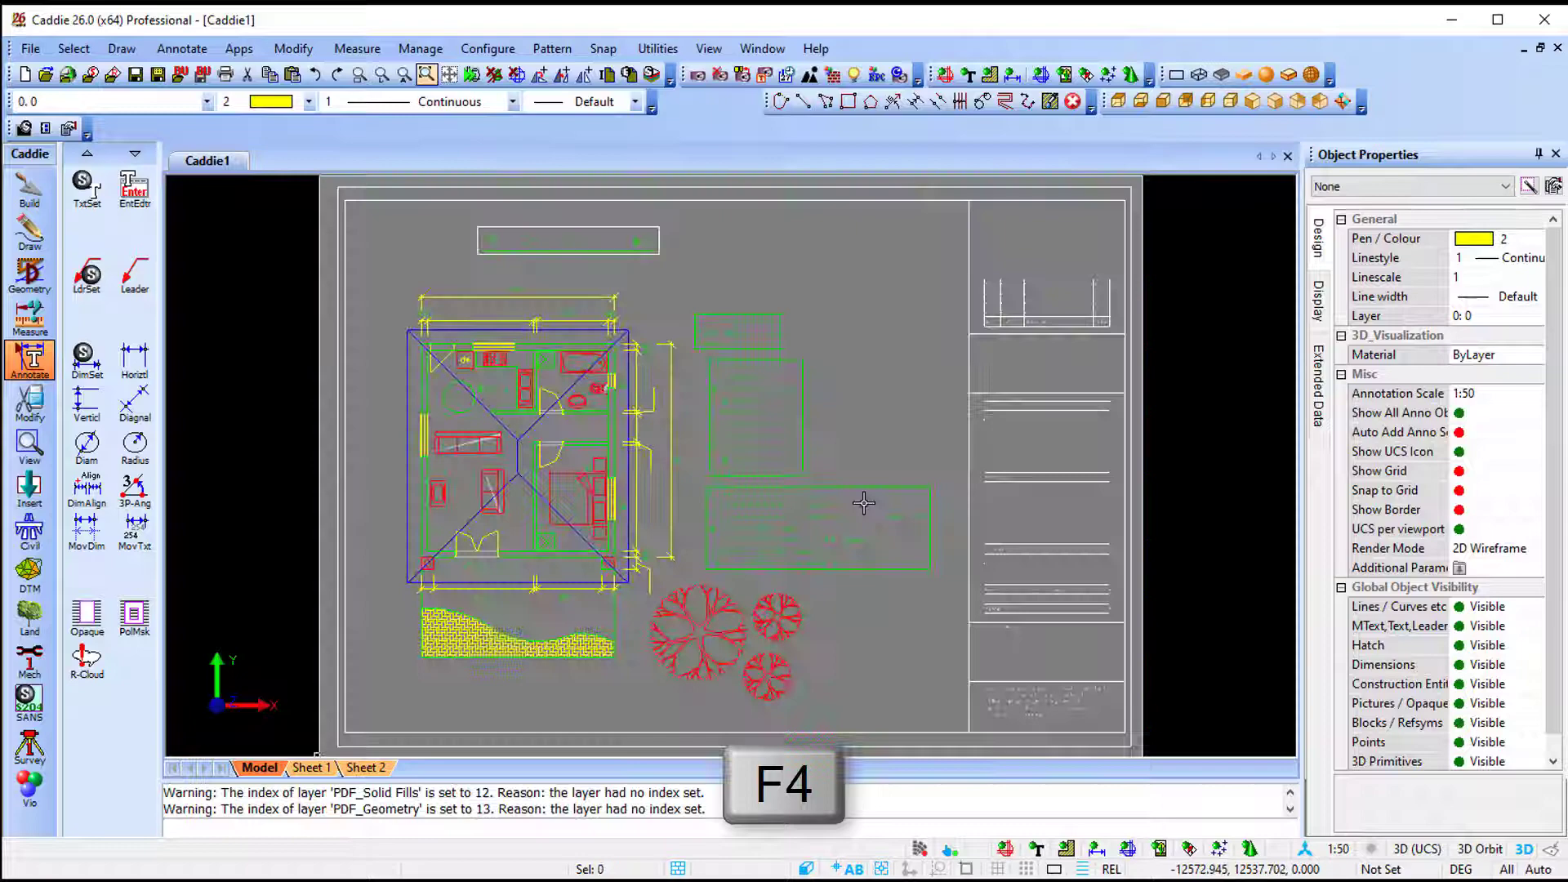
key(r)
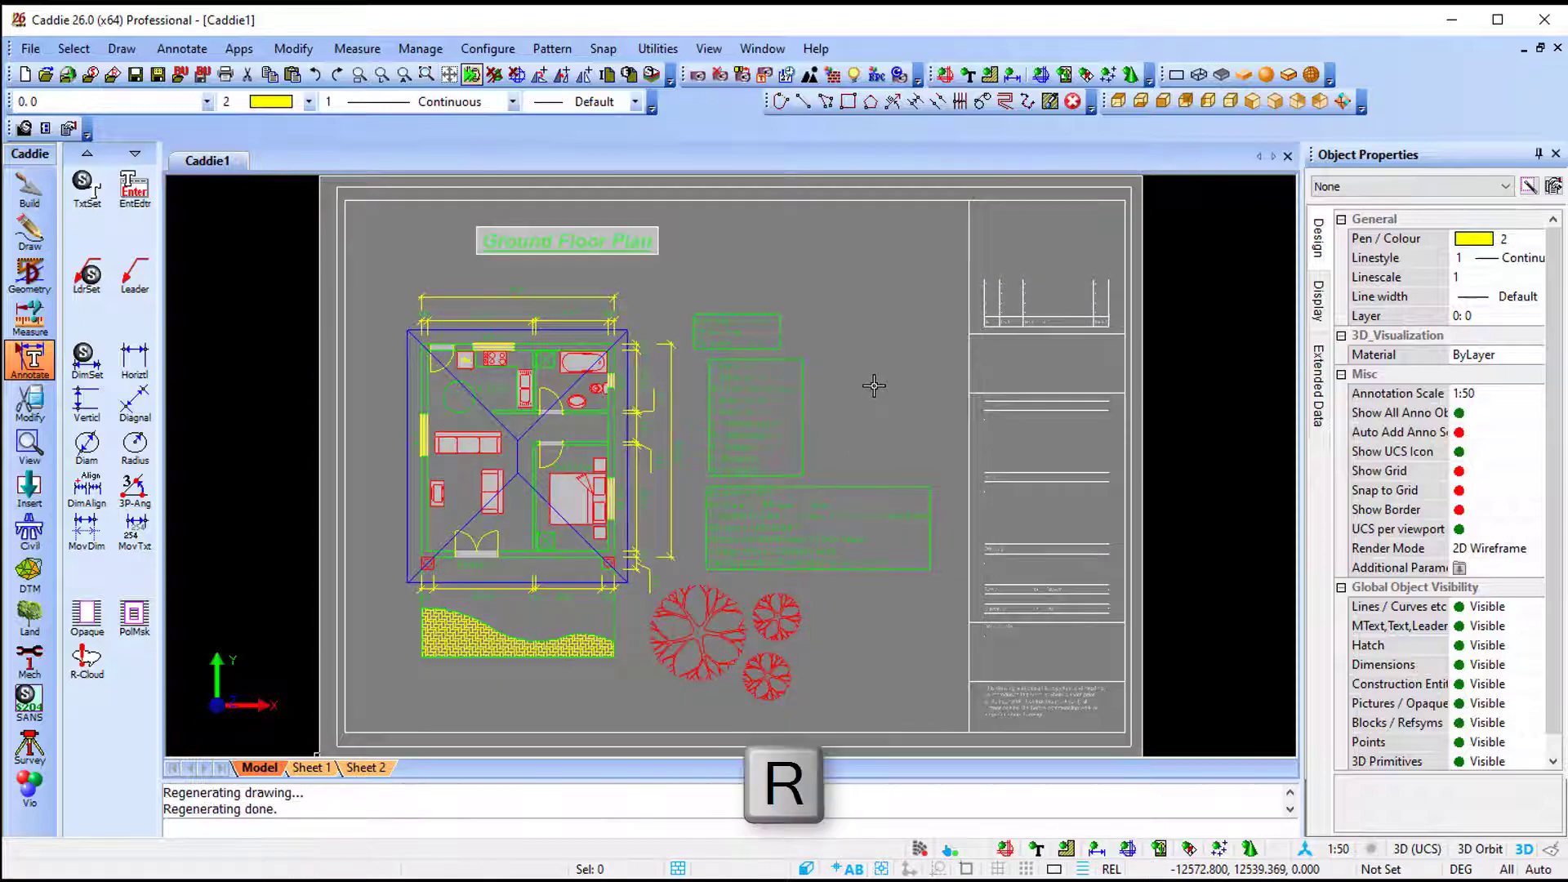
click(867, 387)
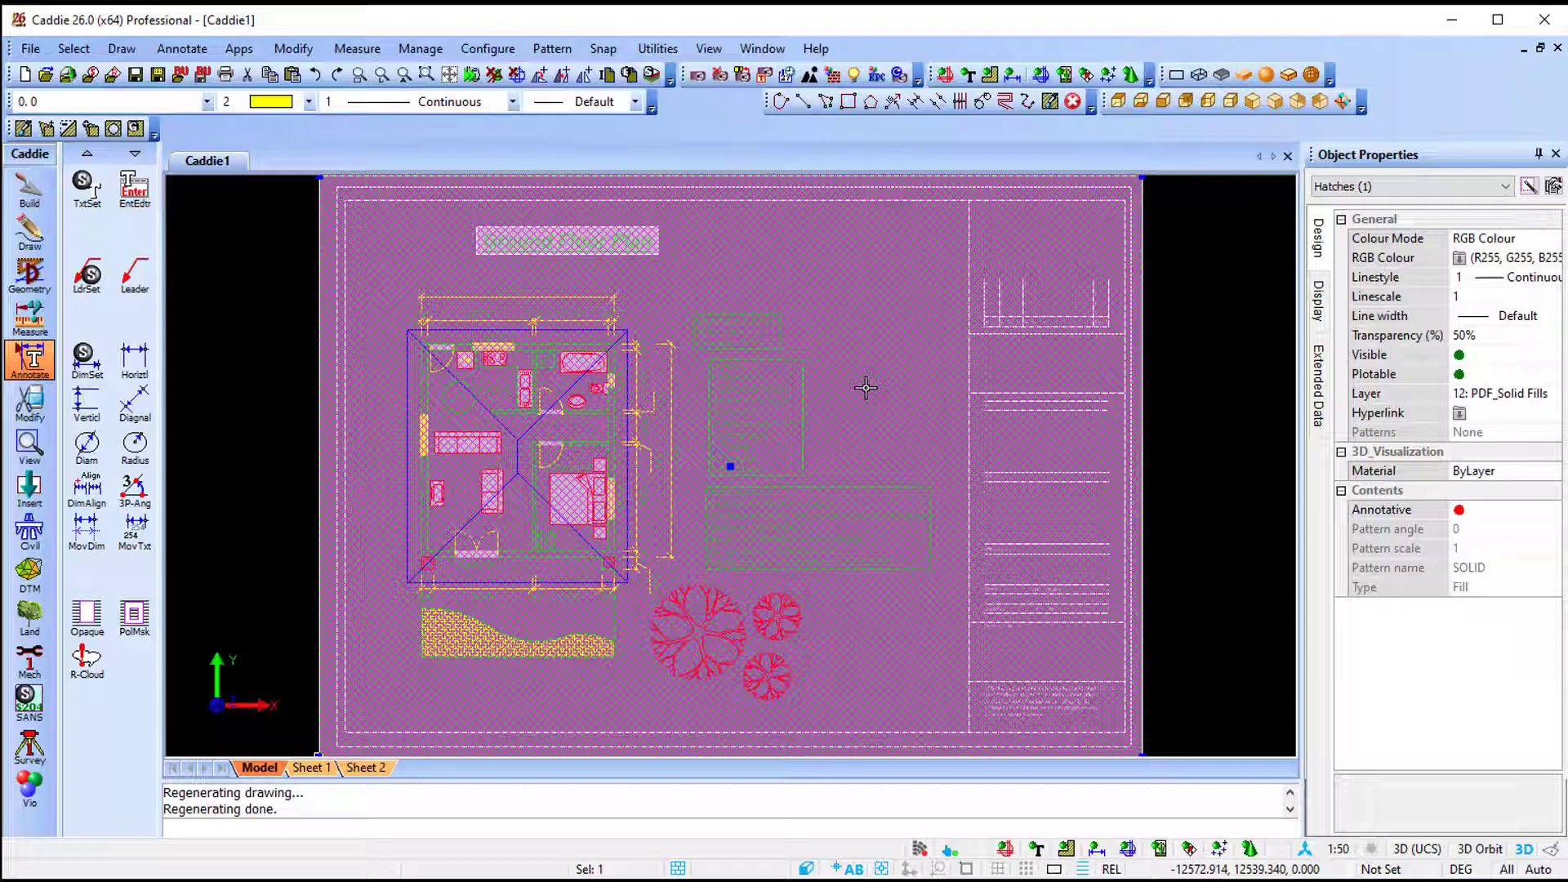
key(Delete)
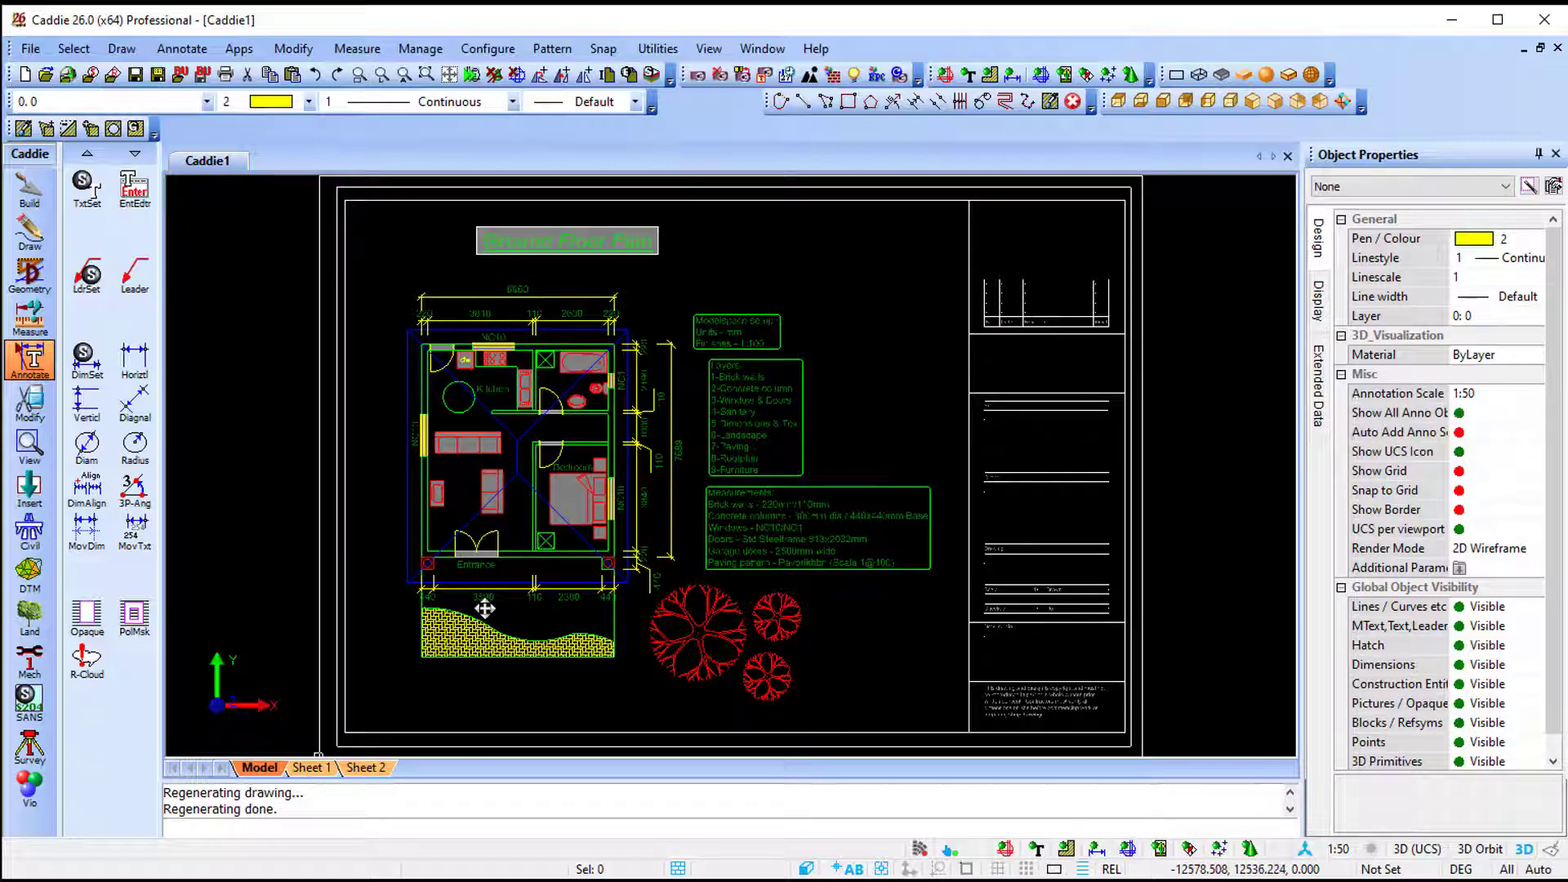
middle_drag(483, 601, 587, 601)
scroll(587, 601, up, 5)
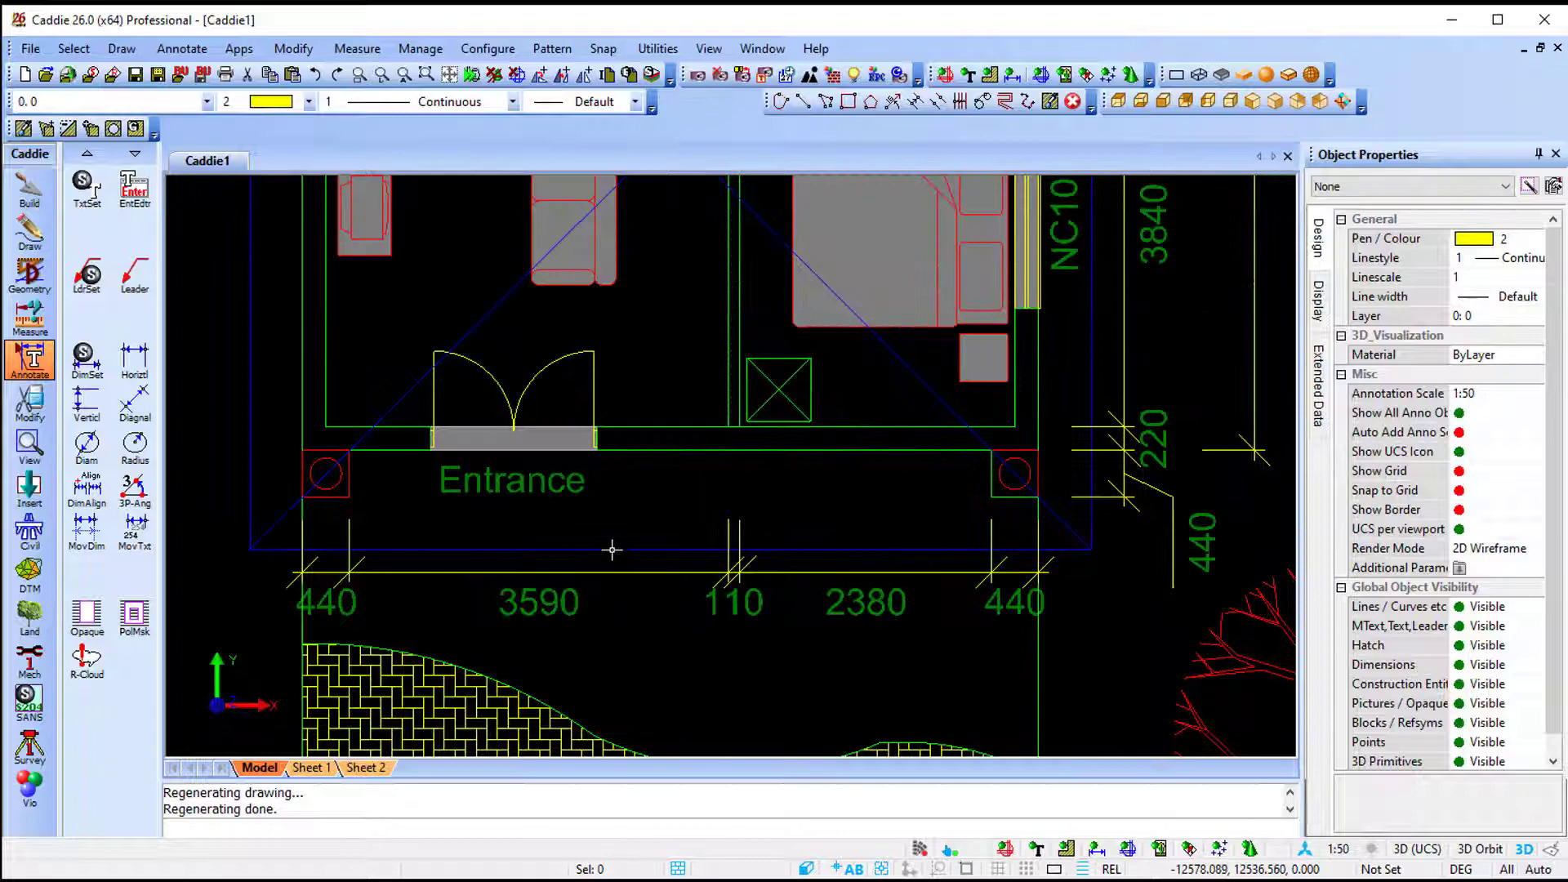
click(612, 549)
scroll(612, 549, down, 4)
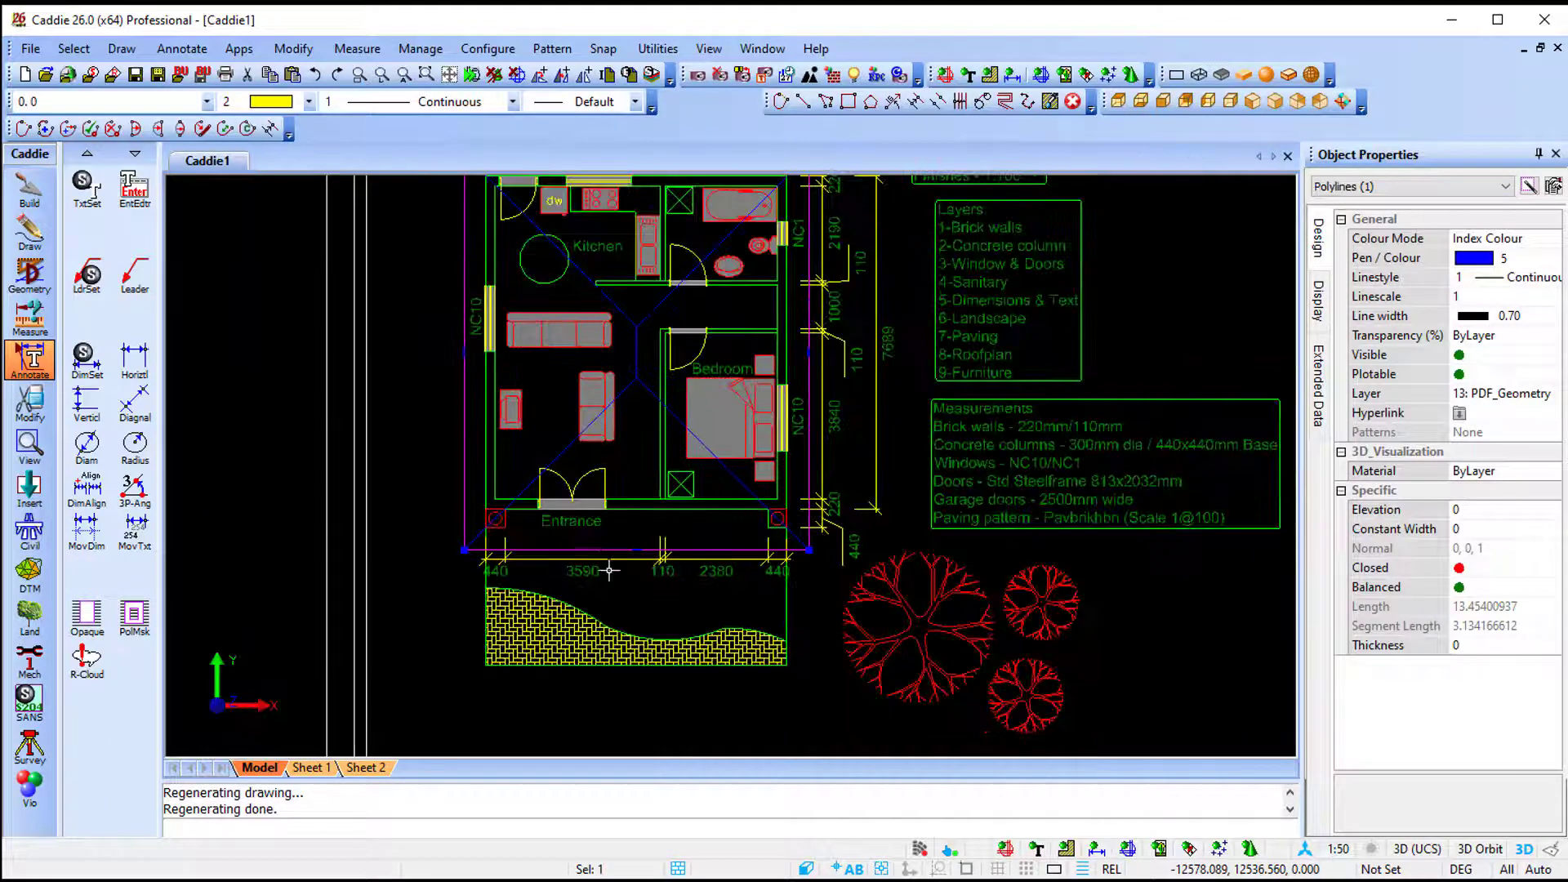
click(646, 516)
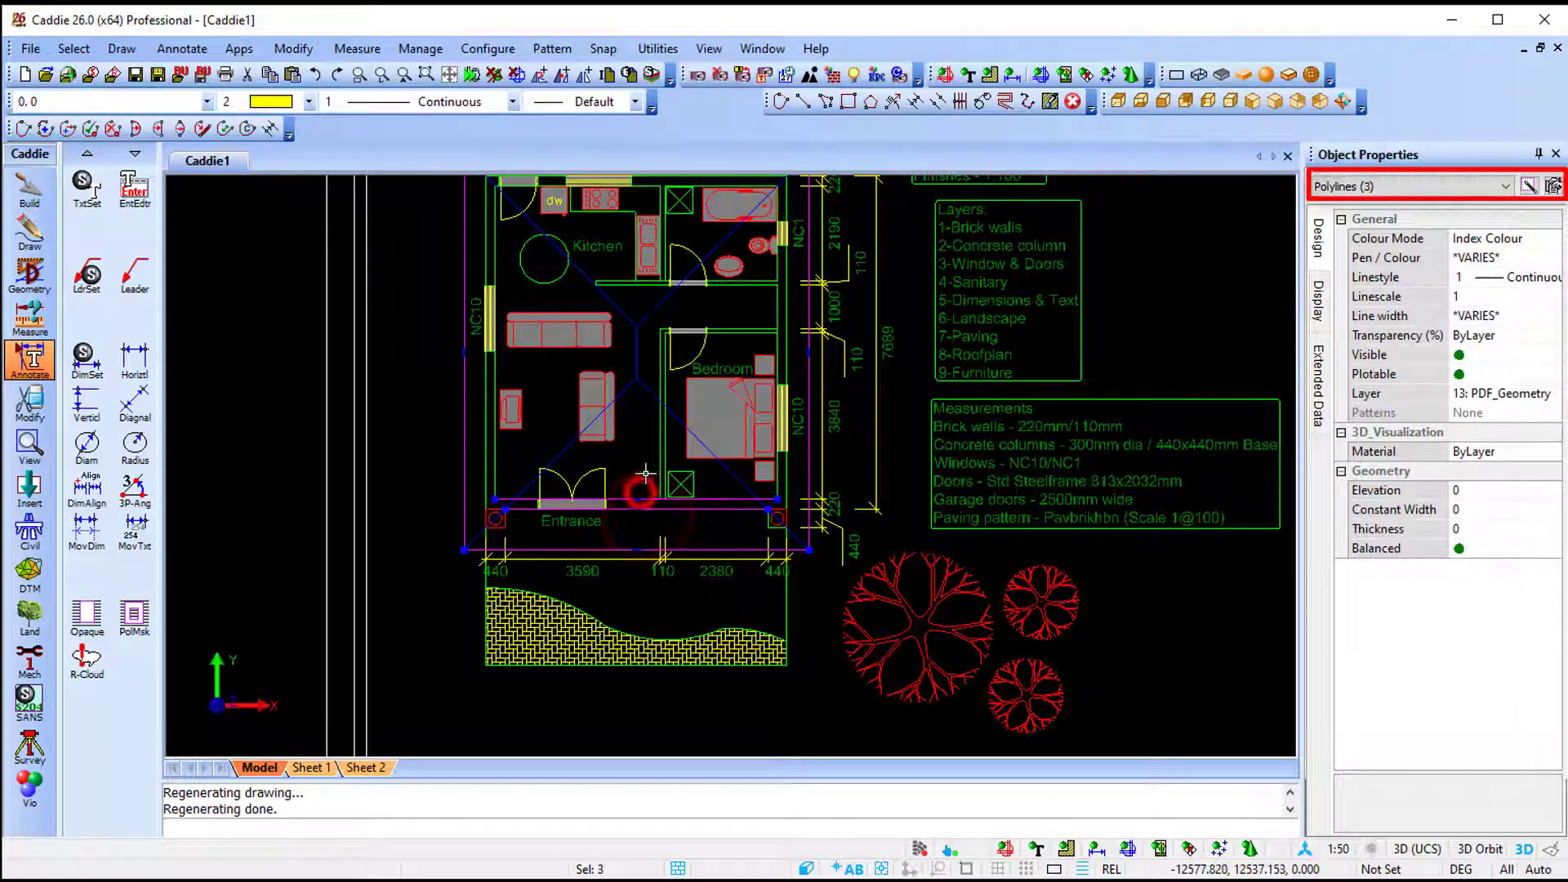
click(659, 449)
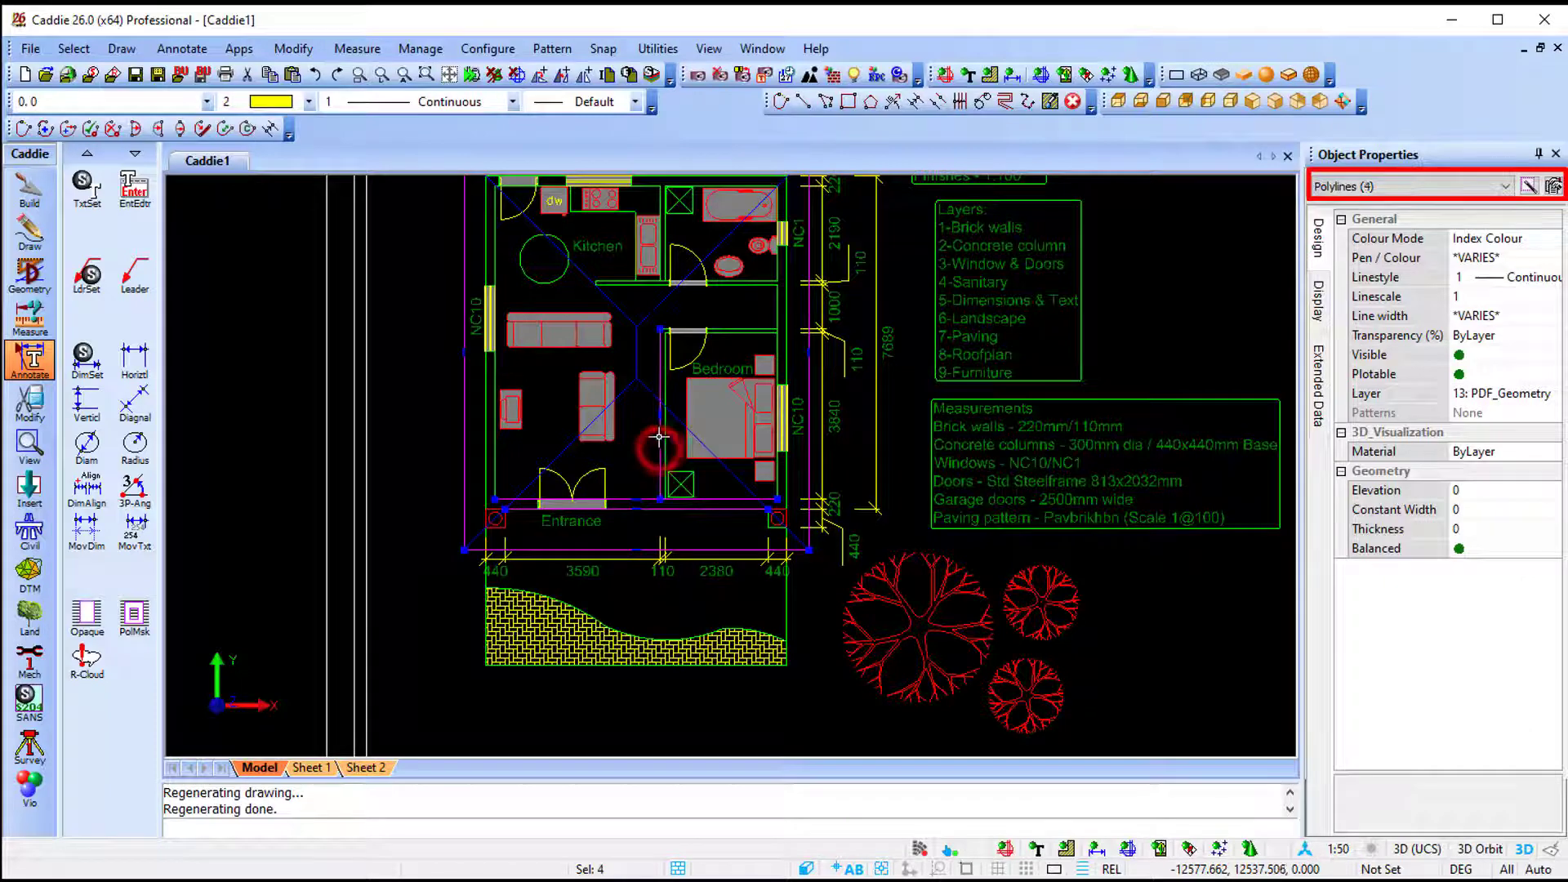
scroll(666, 442, up, 3)
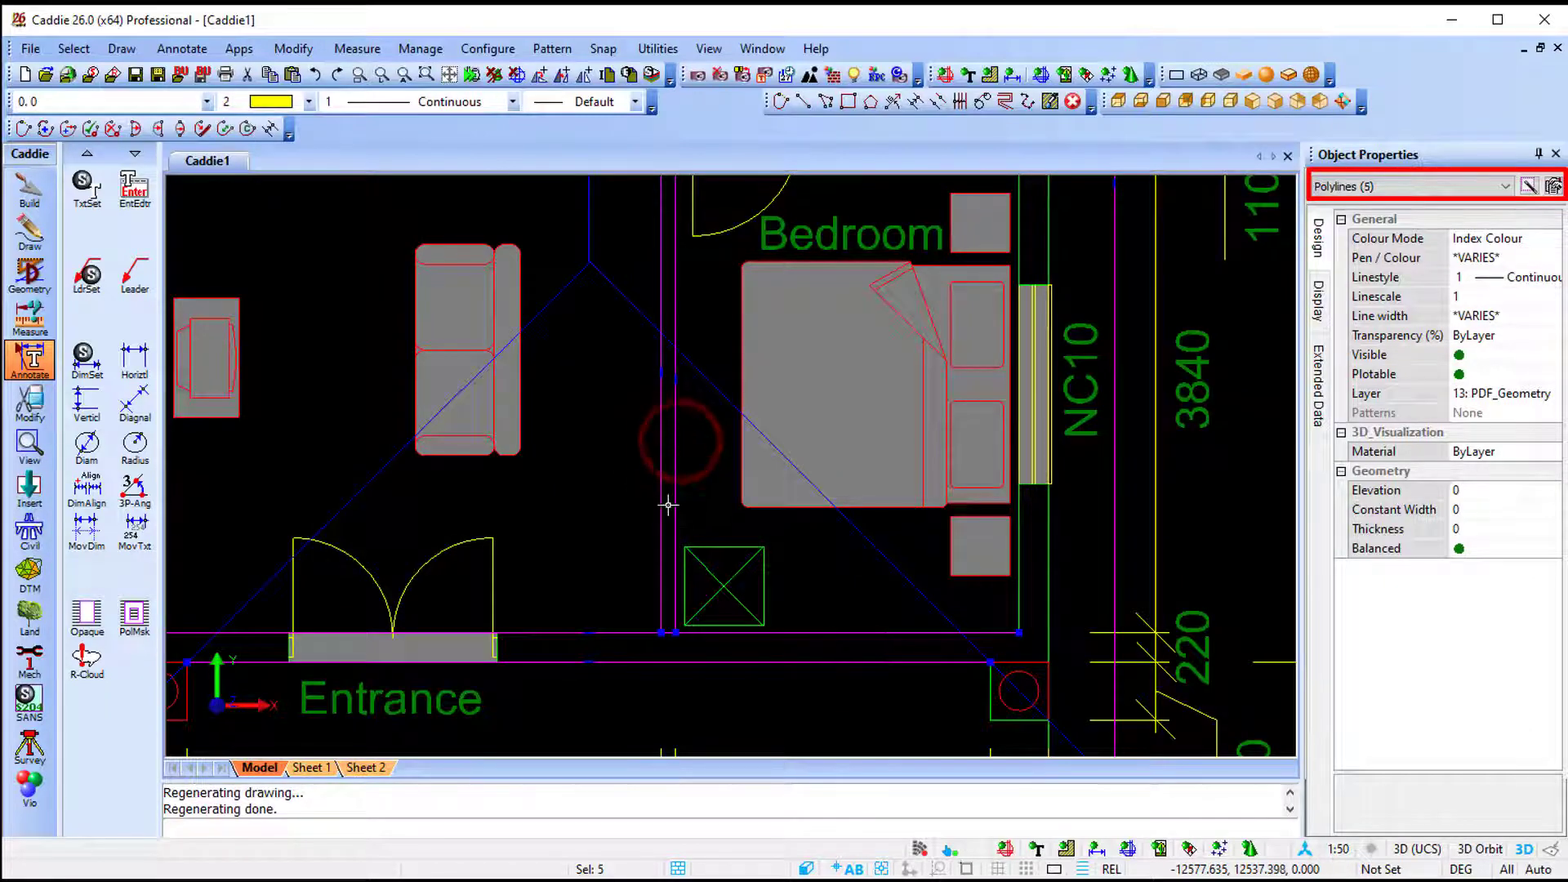
key(Escape)
click(907, 632)
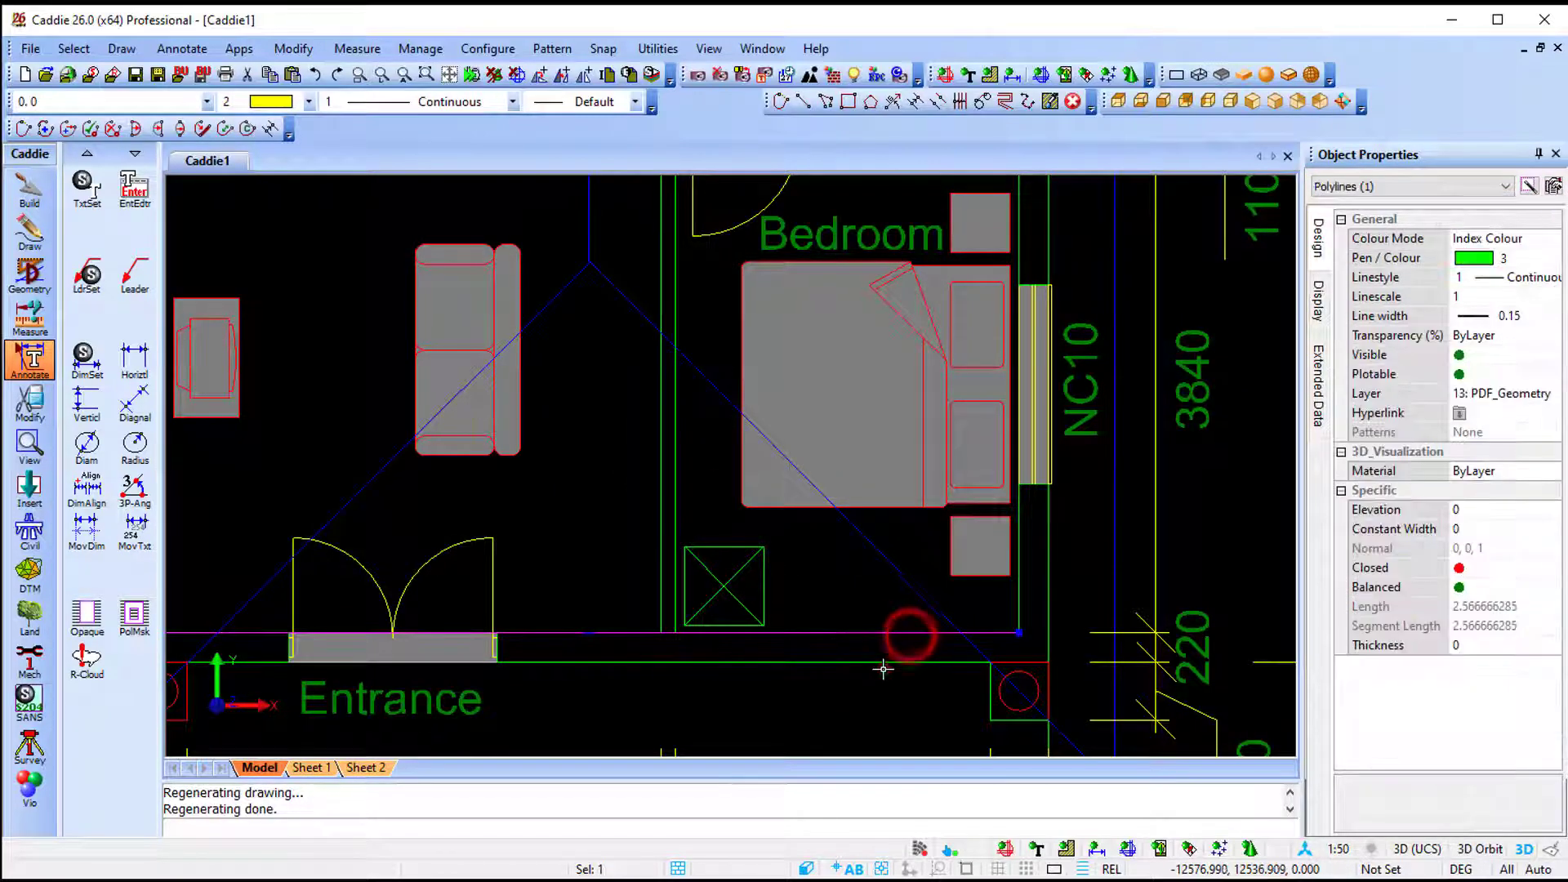
click(884, 661)
click(1017, 584)
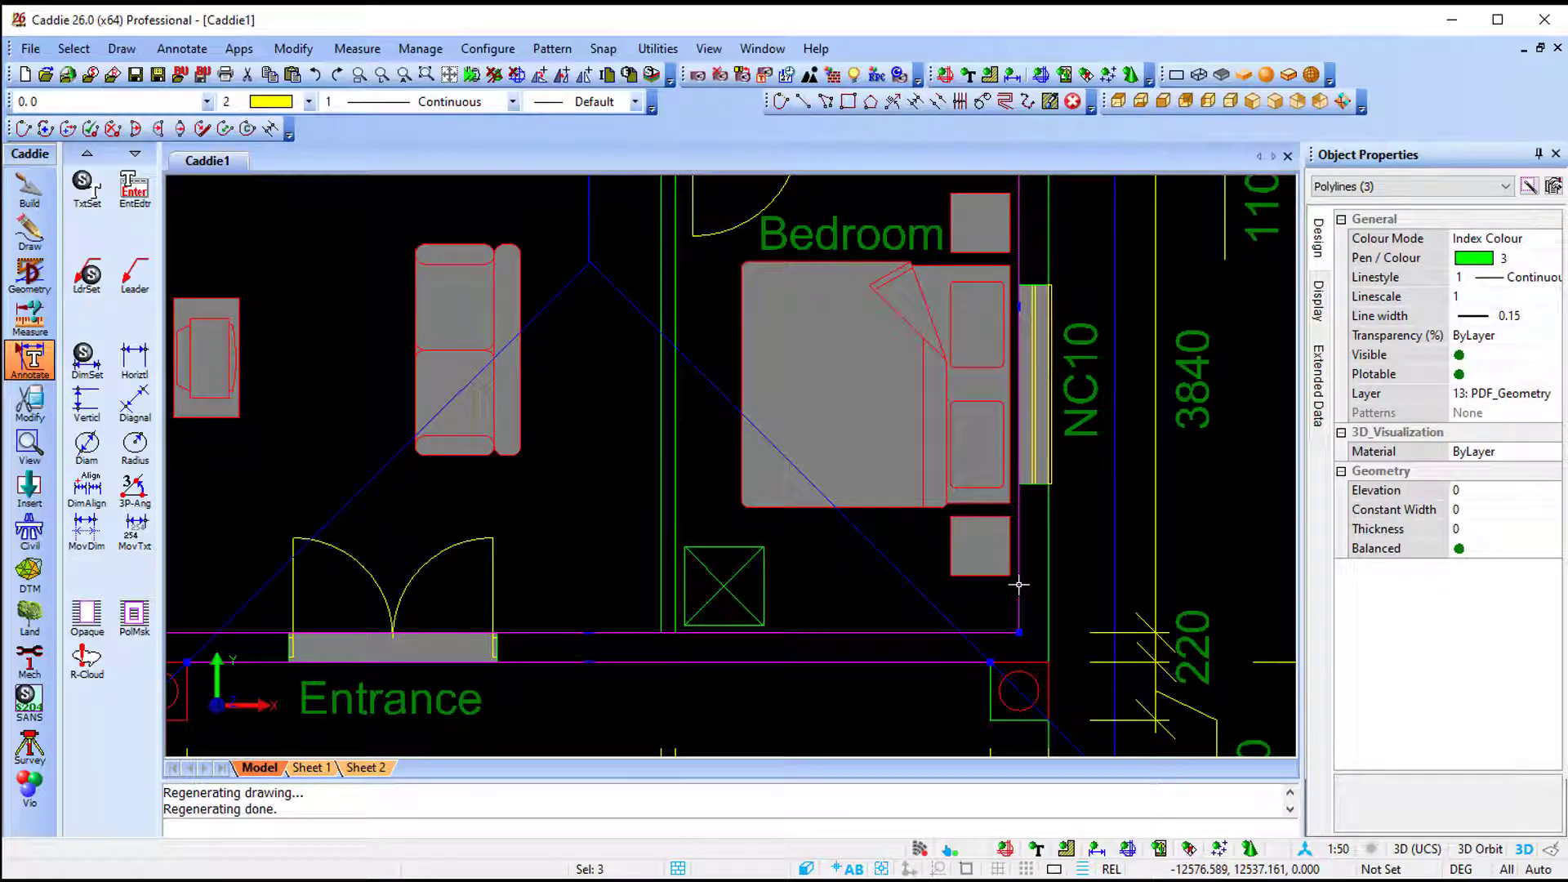
scroll(1018, 584, down, 6)
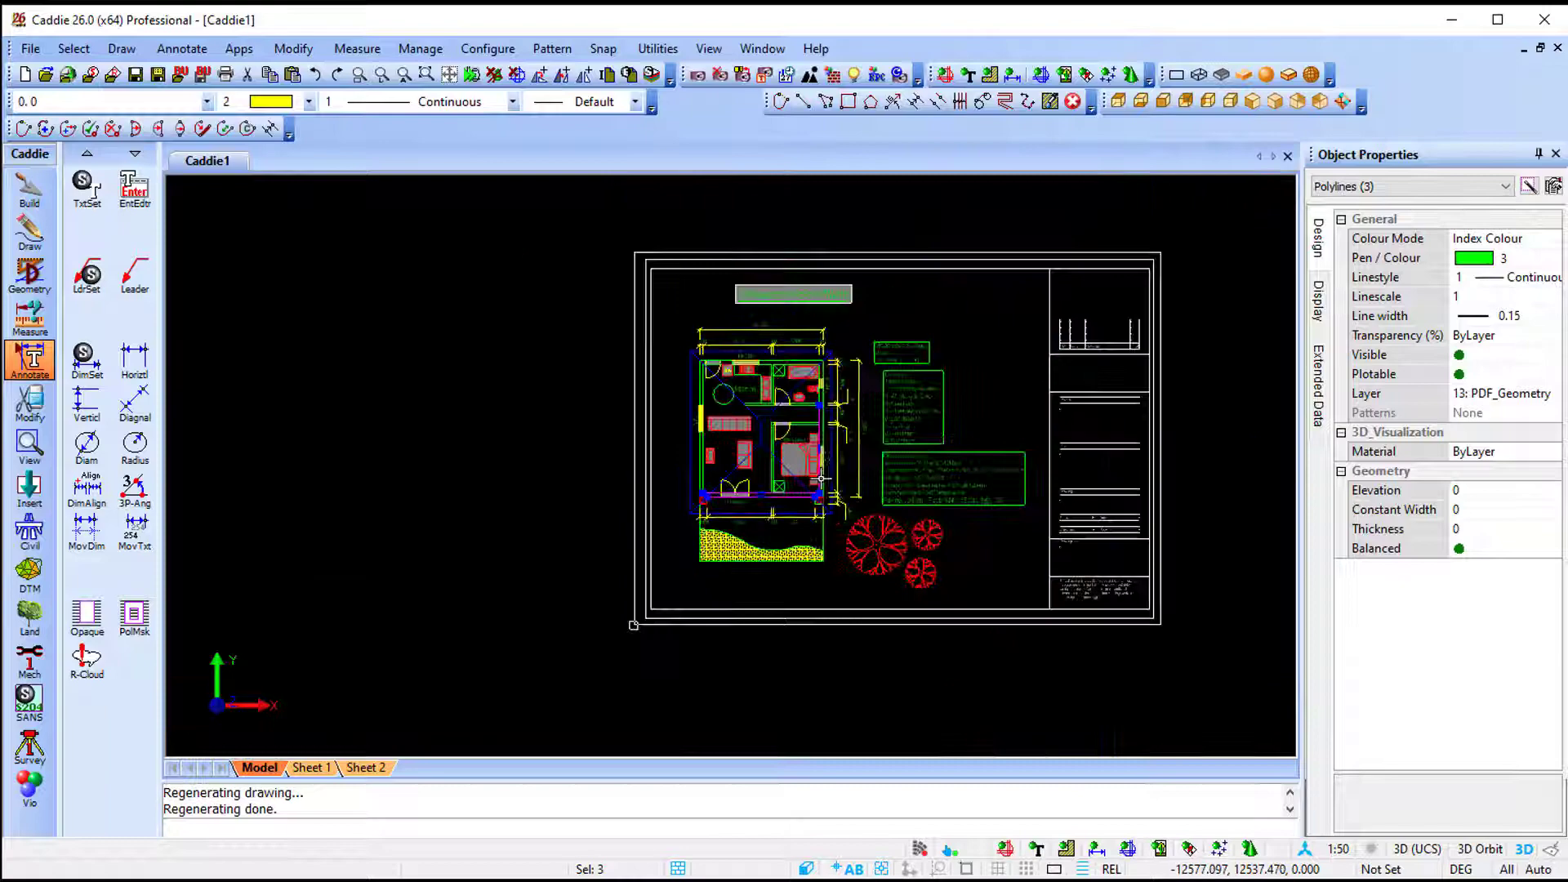
scroll(743, 492, up, 4)
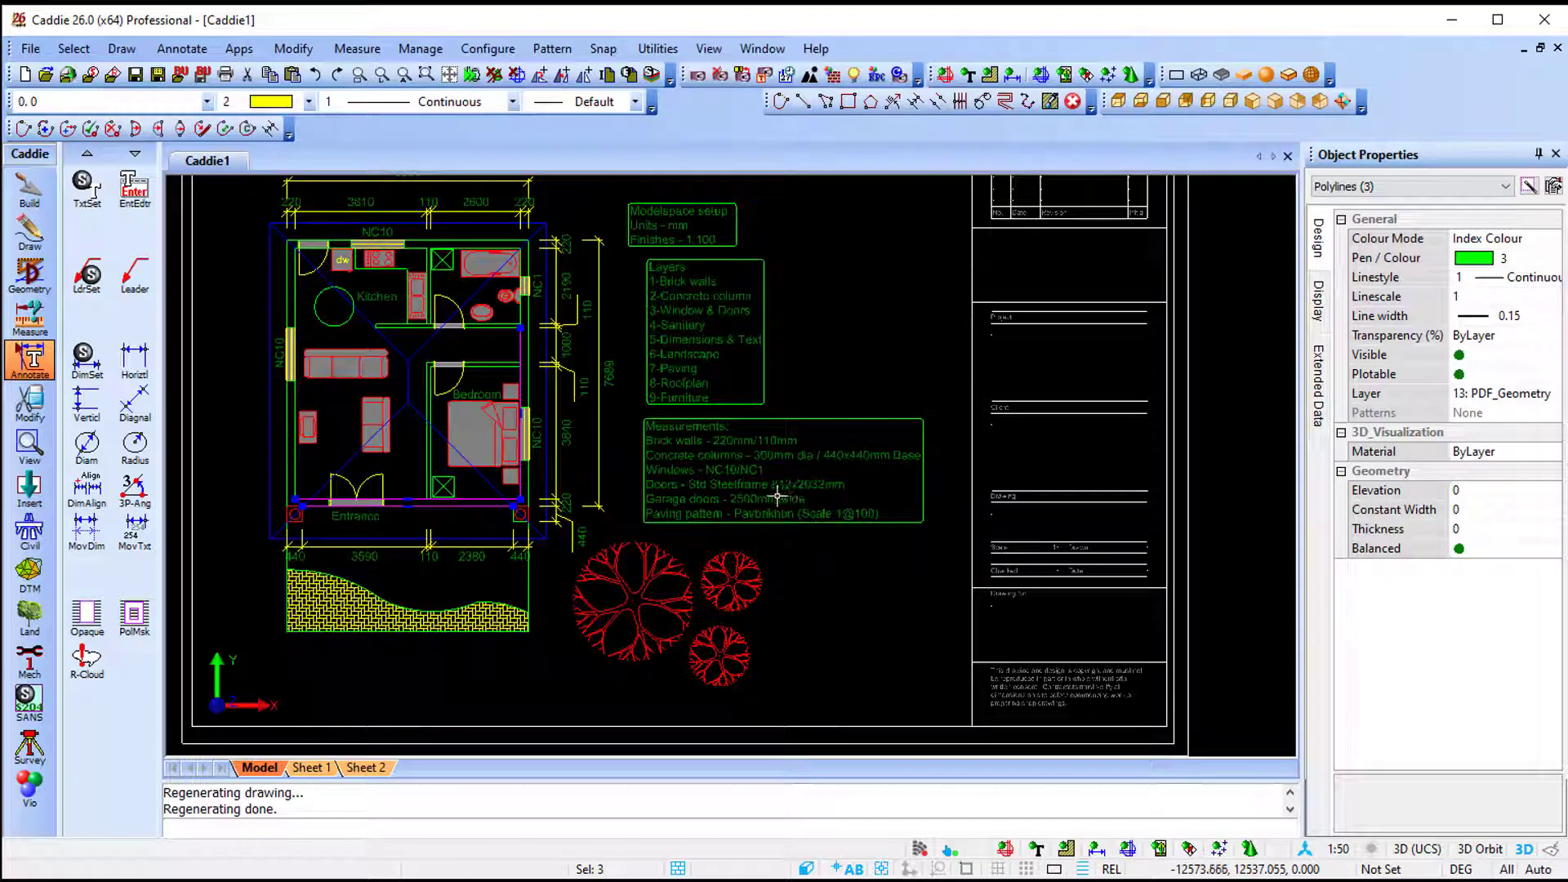
key(Escape)
scroll(837, 499, down, 5)
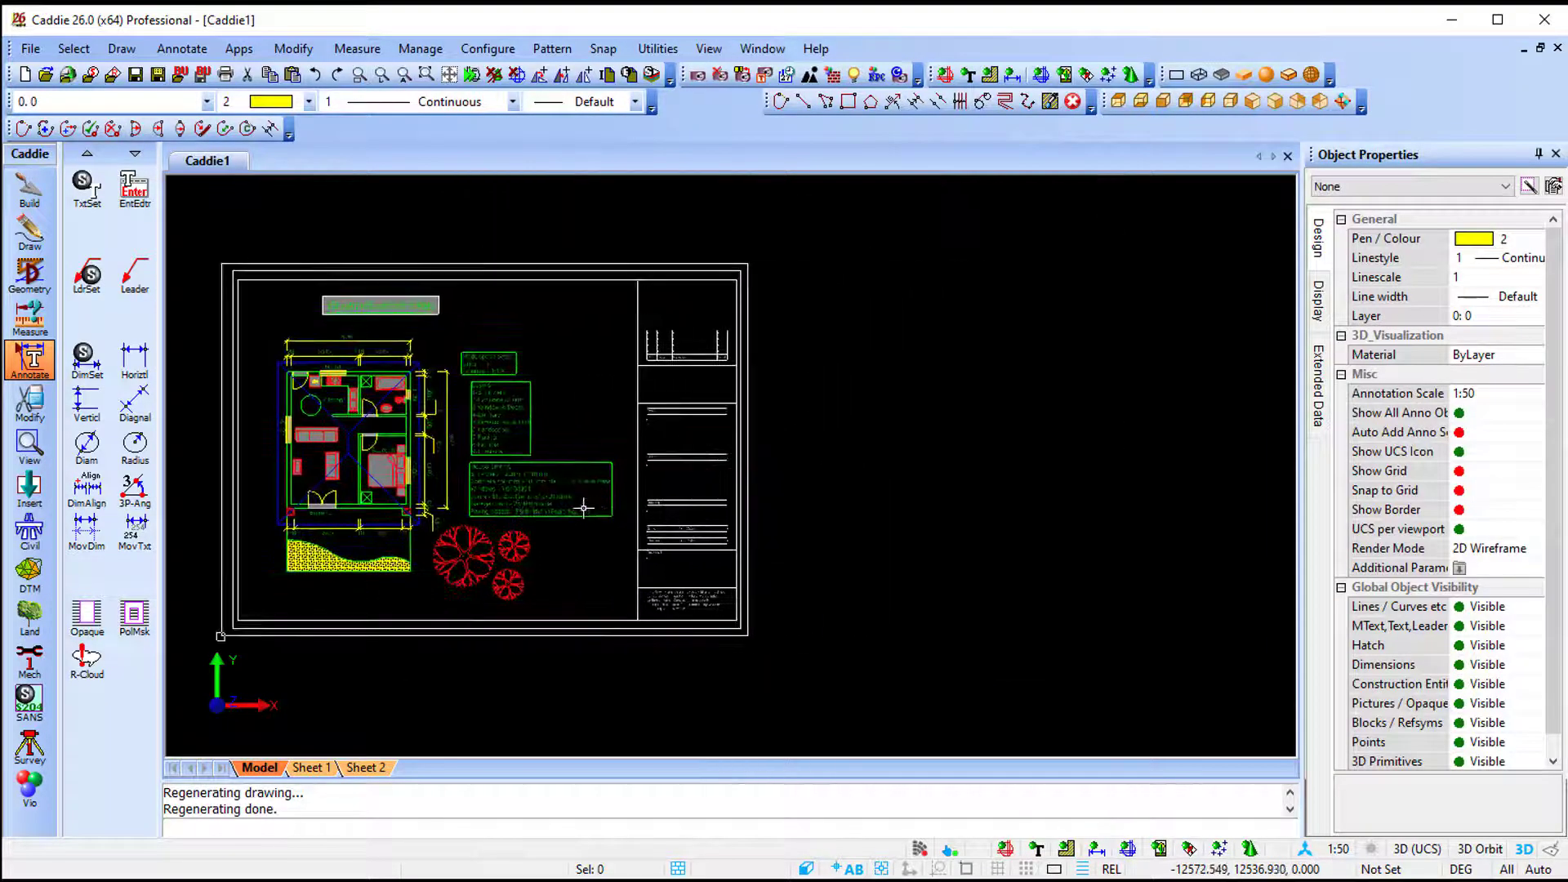
Step: Start another PDF conversion and load 24-PDF BL.pdf into the Insert PDF dialog
click(31, 48)
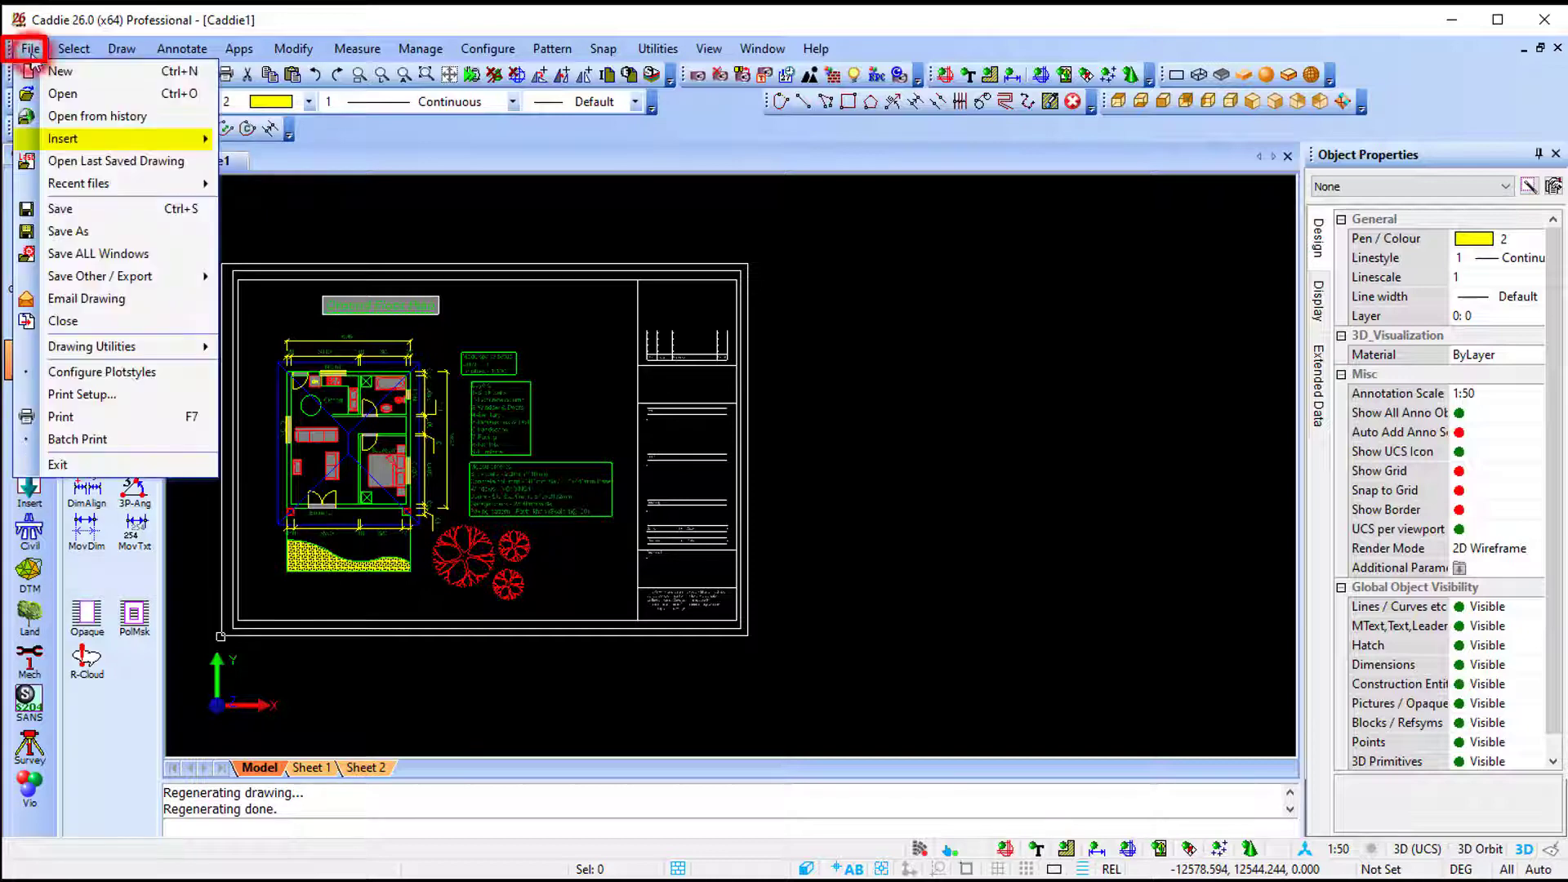
mouse_move(100, 144)
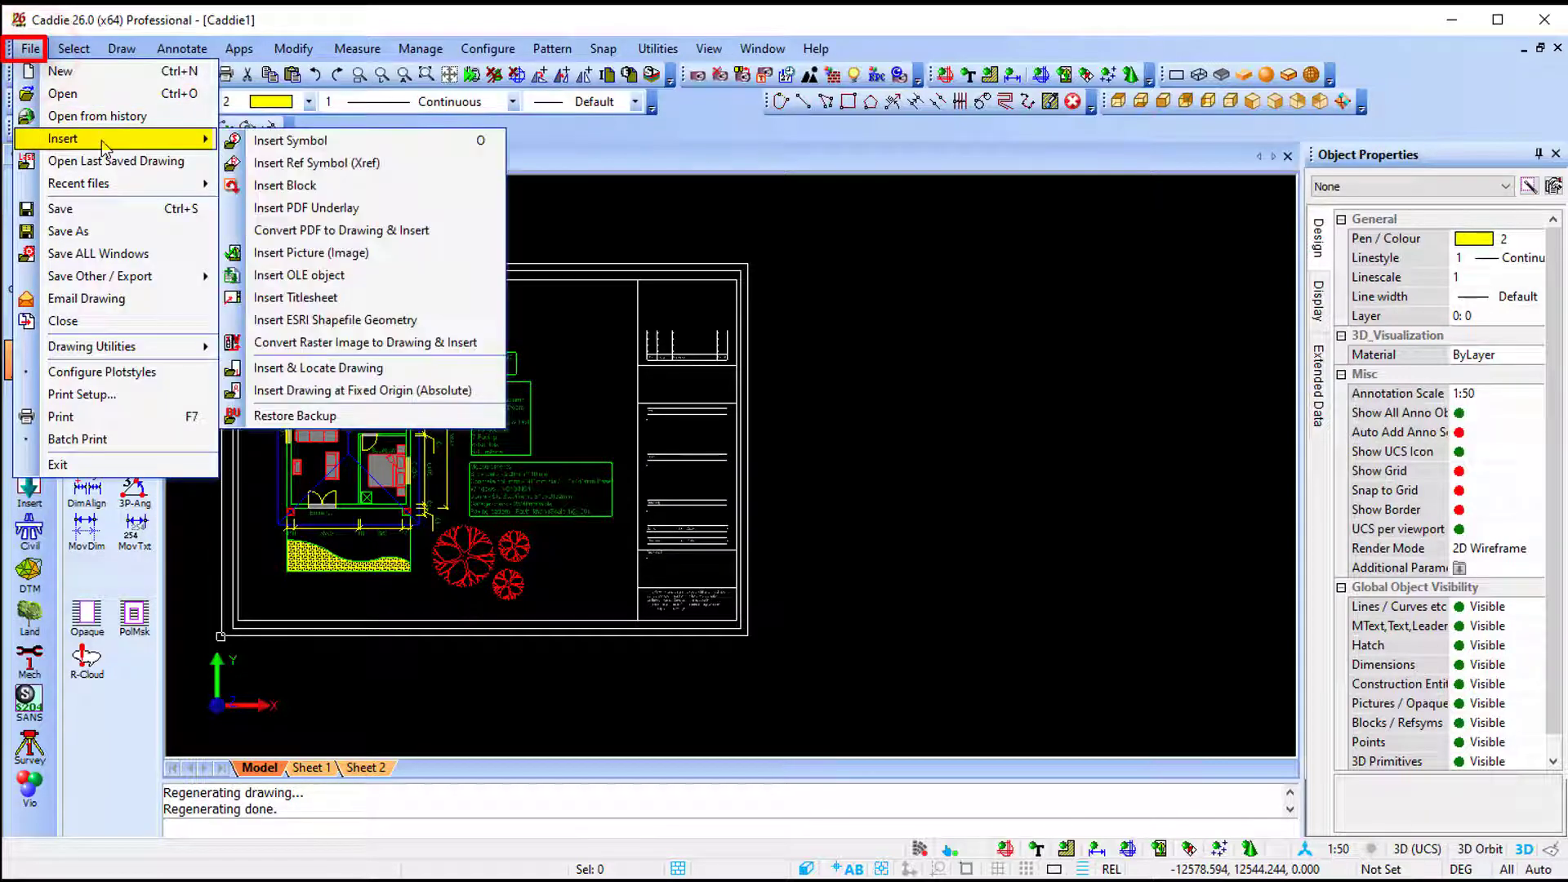
click(430, 233)
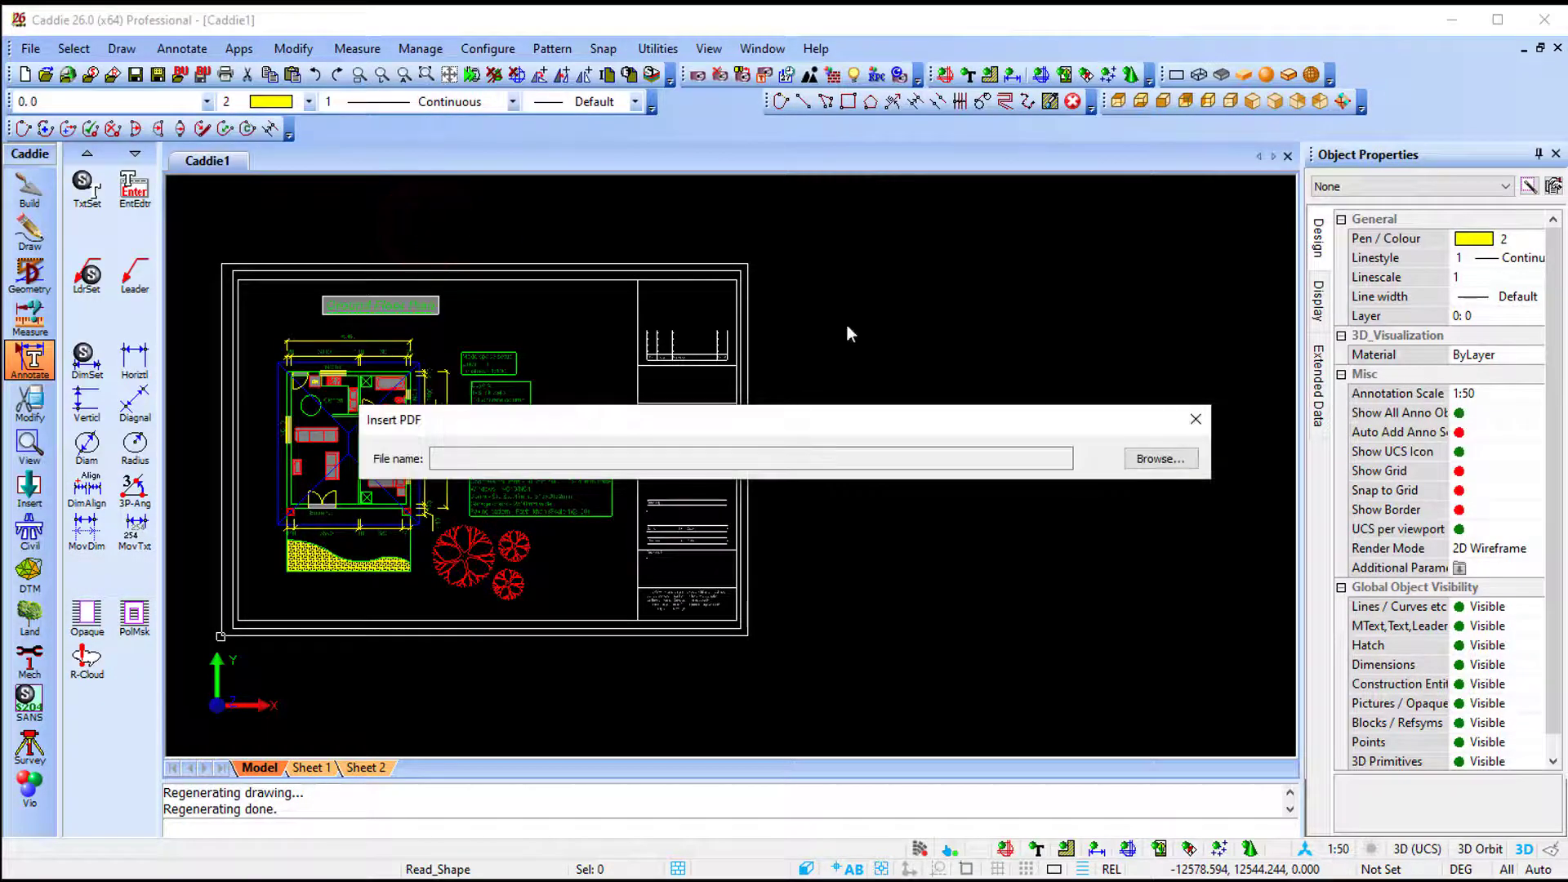
click(1161, 459)
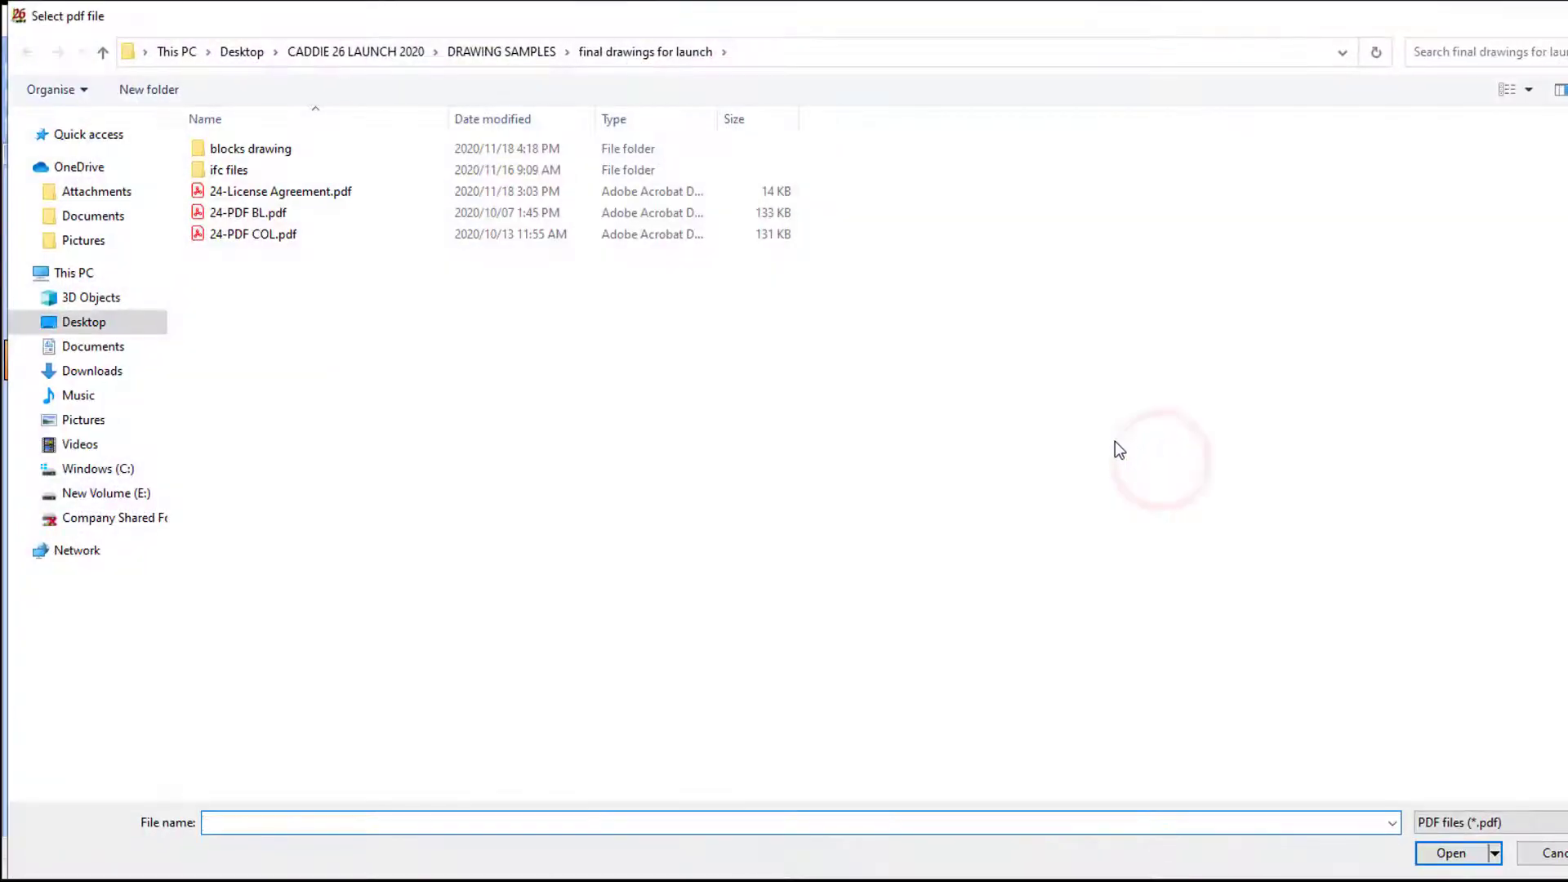
click(259, 212)
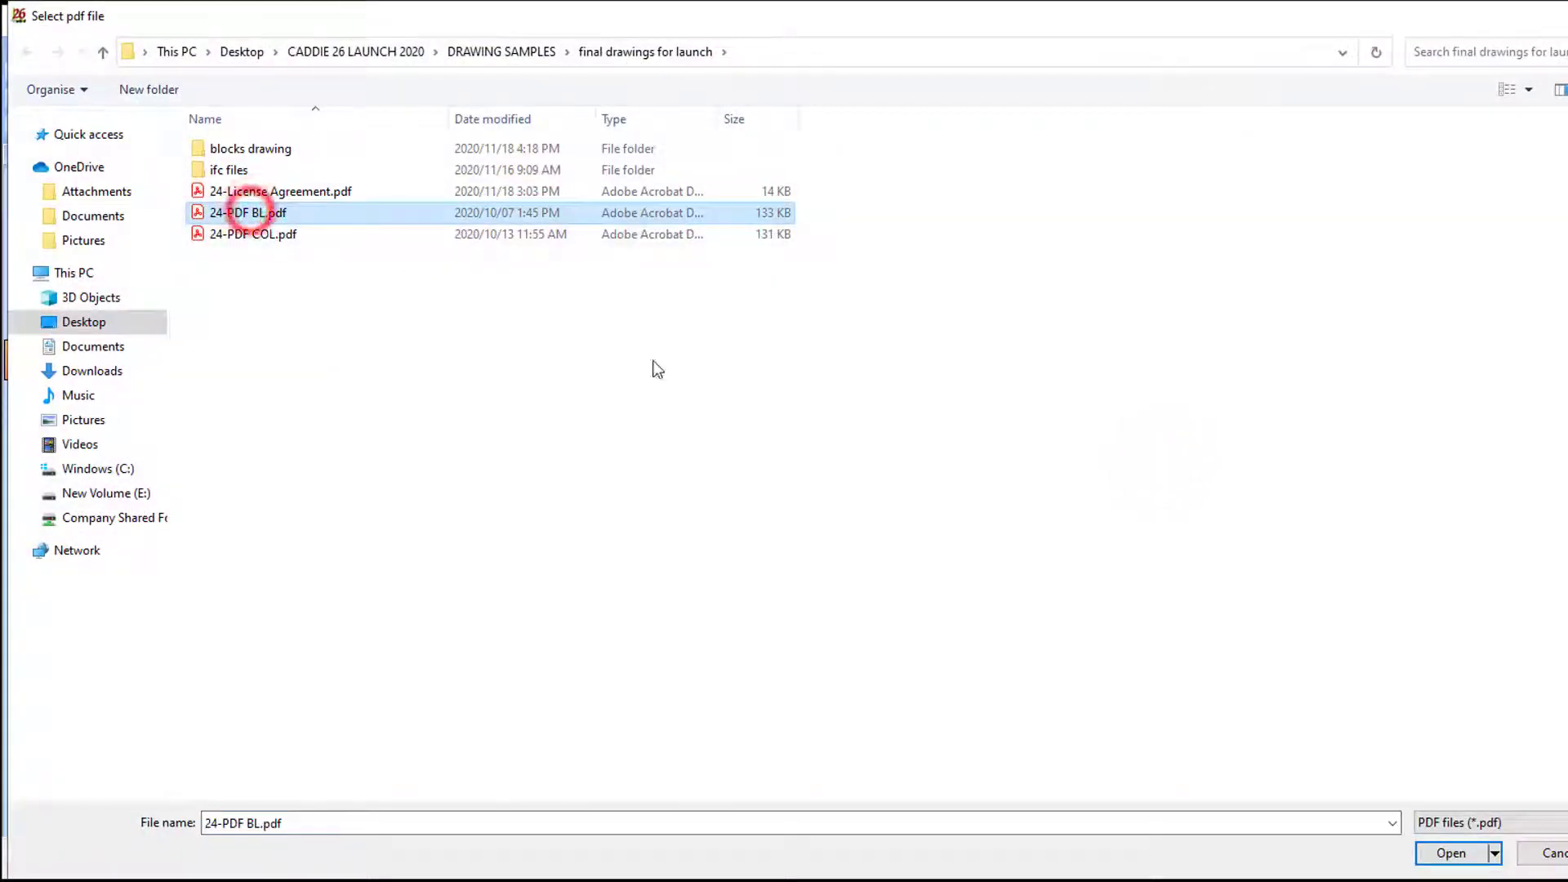
click(1447, 853)
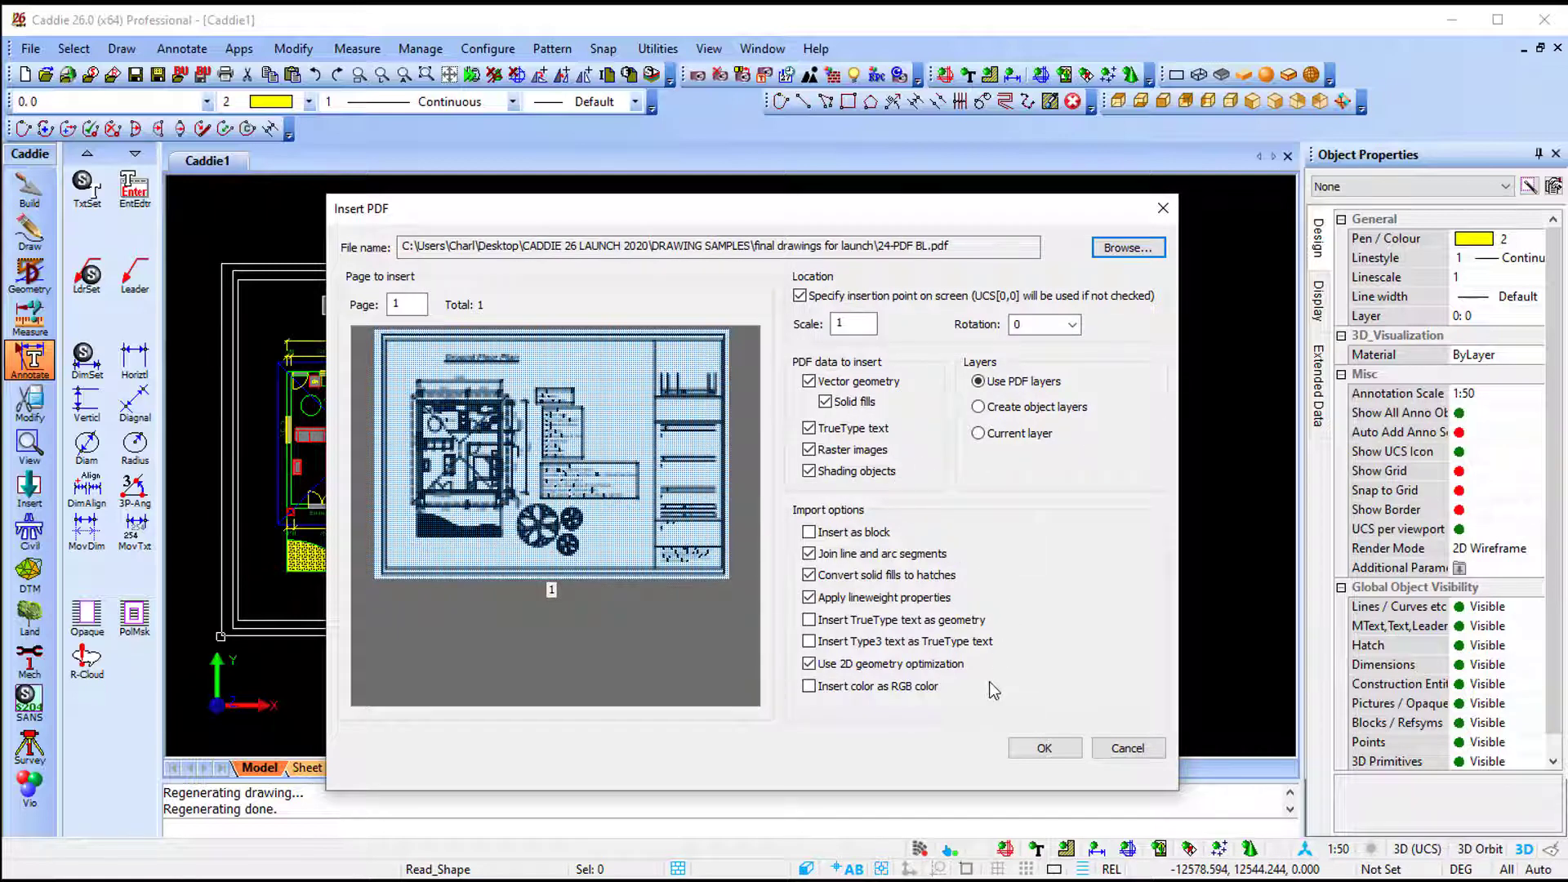
Step: Place the 24-PDF BL plan beside the colour plan and delete its grey solid-fill overlay
click(1045, 748)
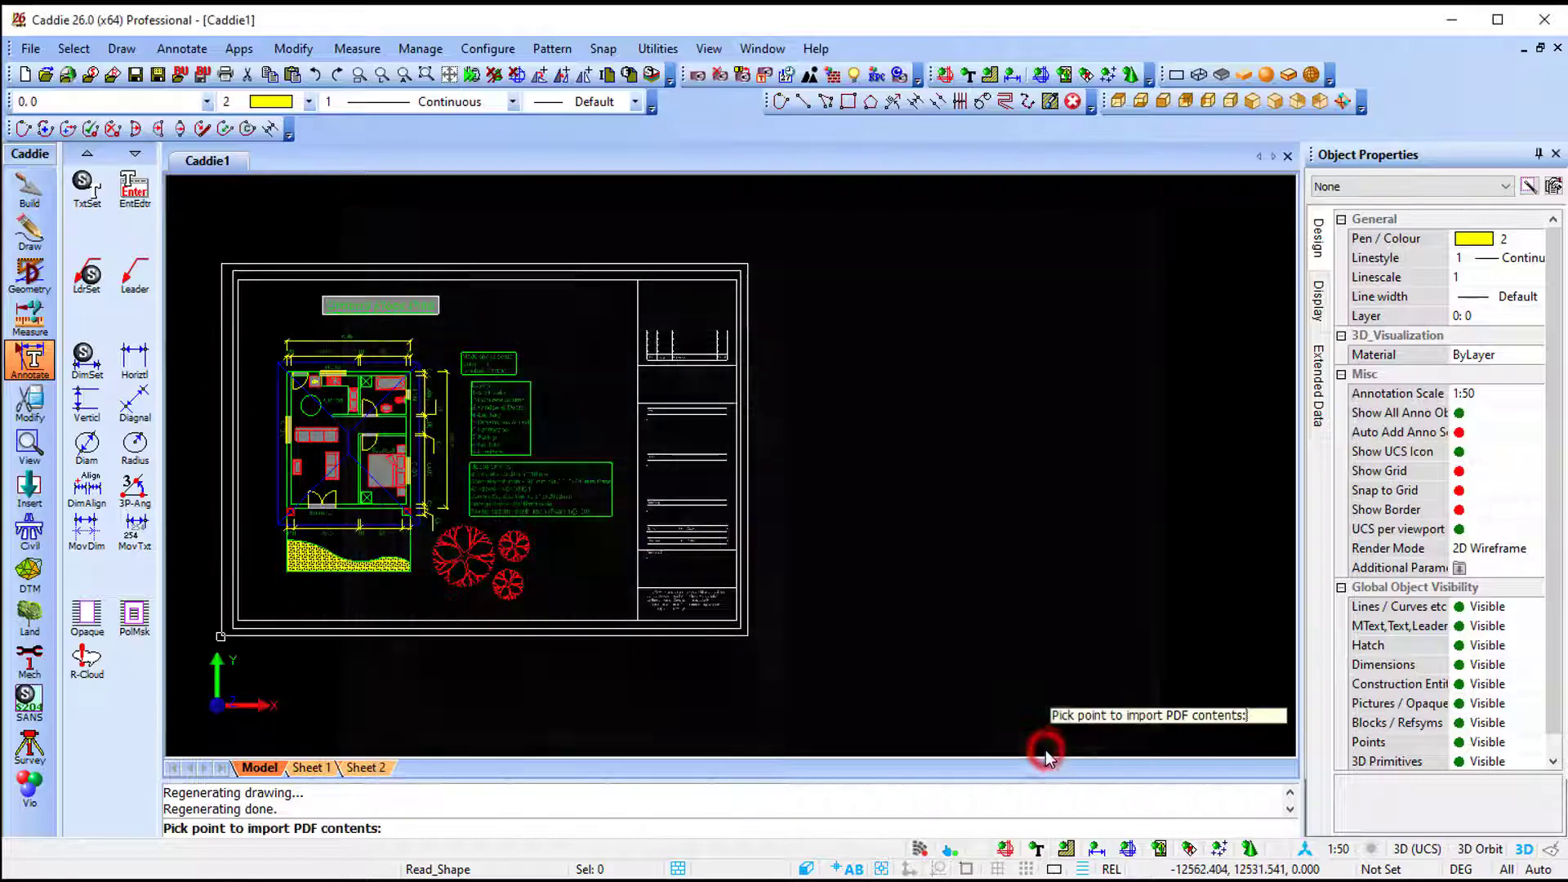
click(814, 637)
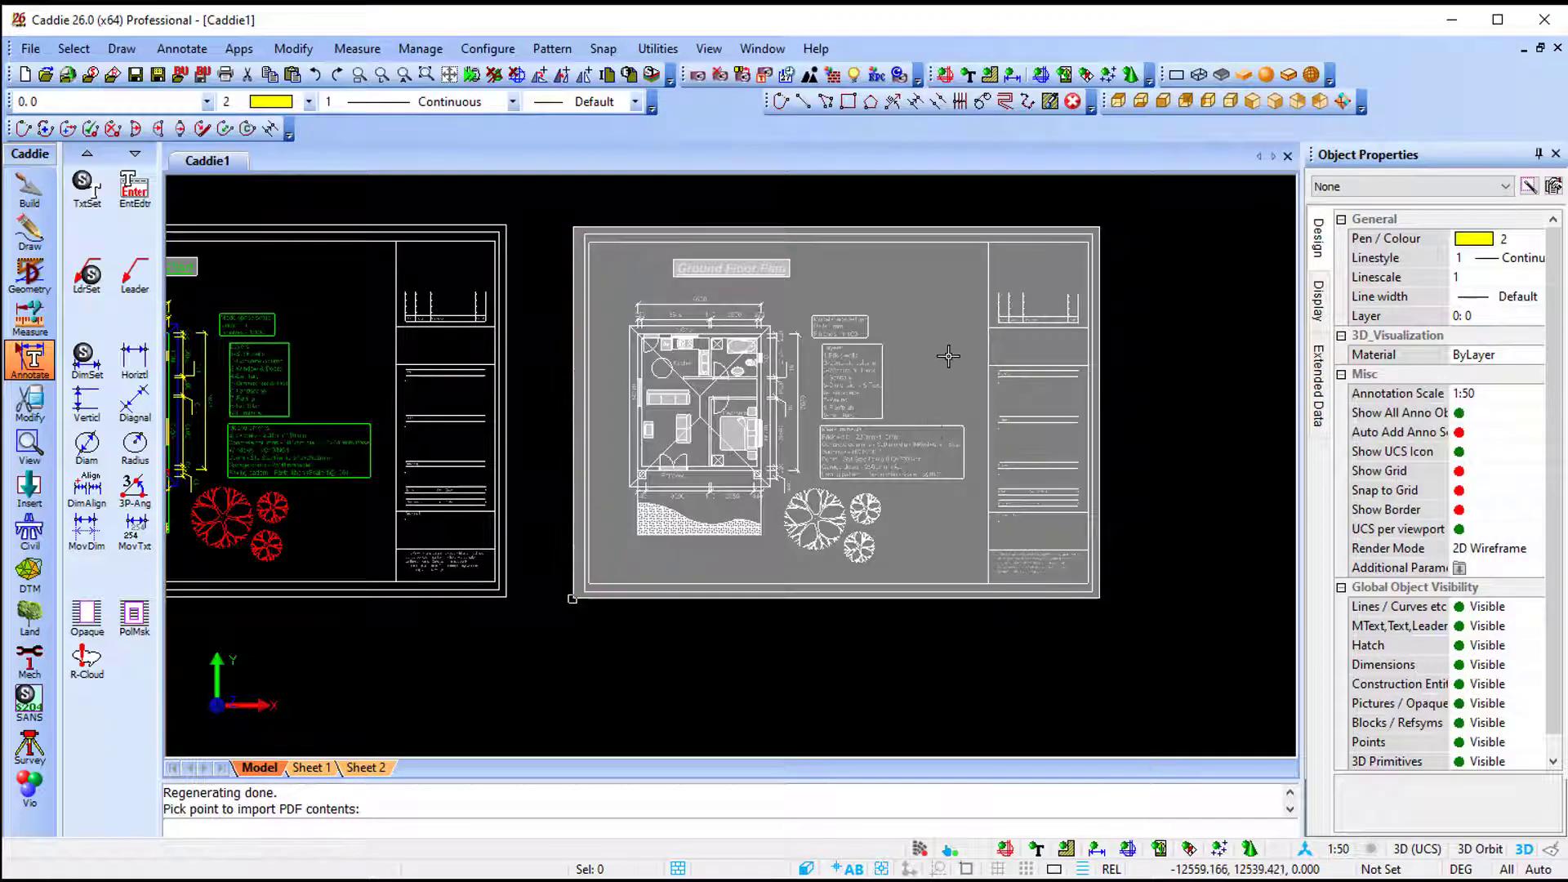
click(947, 356)
key(Delete)
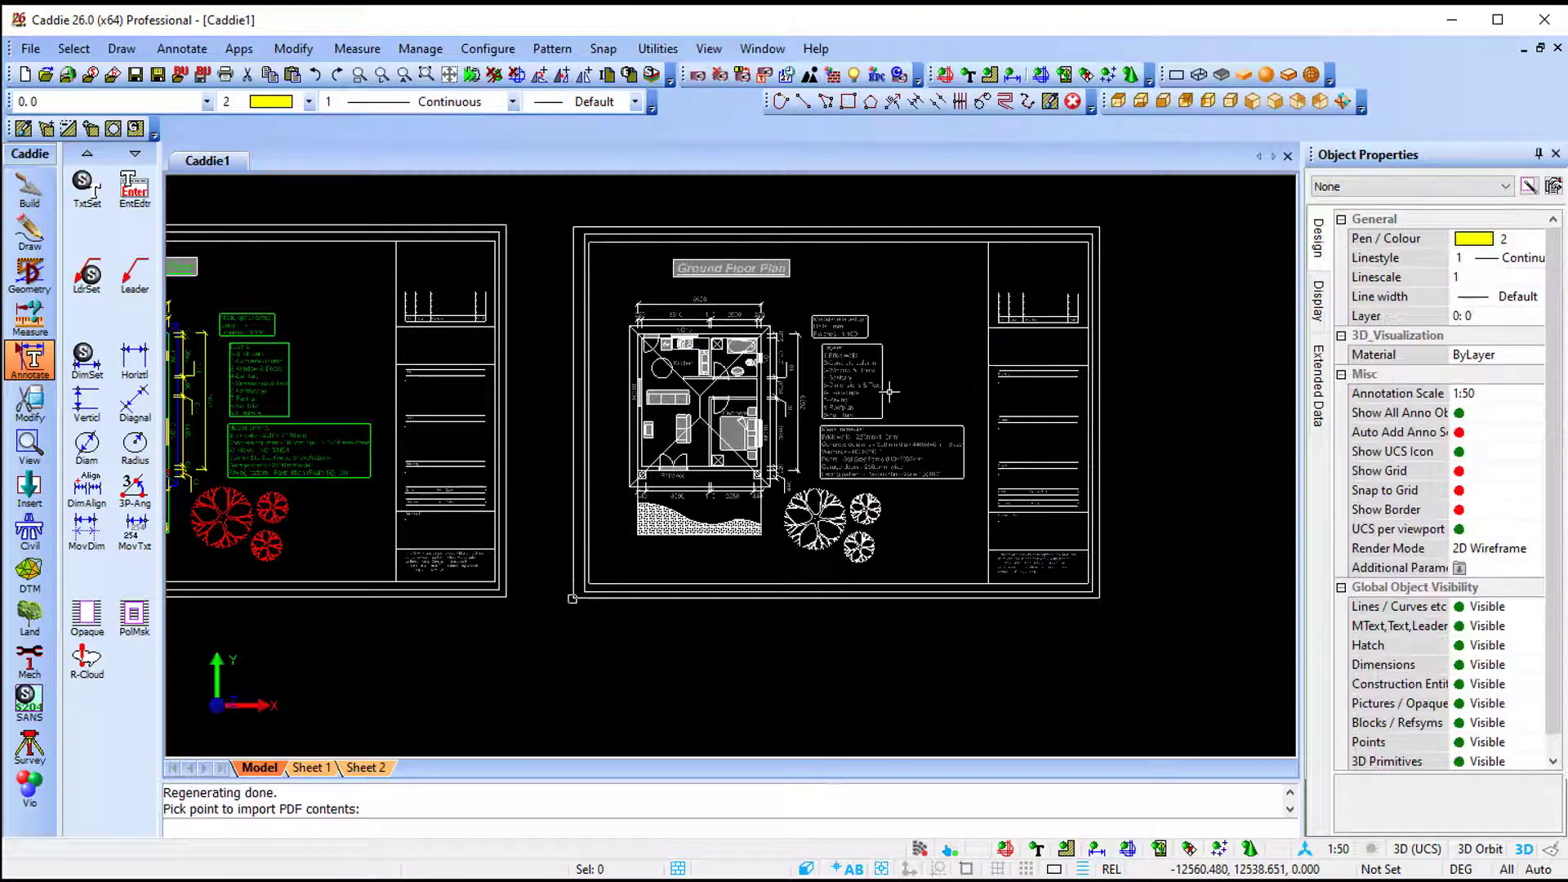
scroll(661, 457, up, 5)
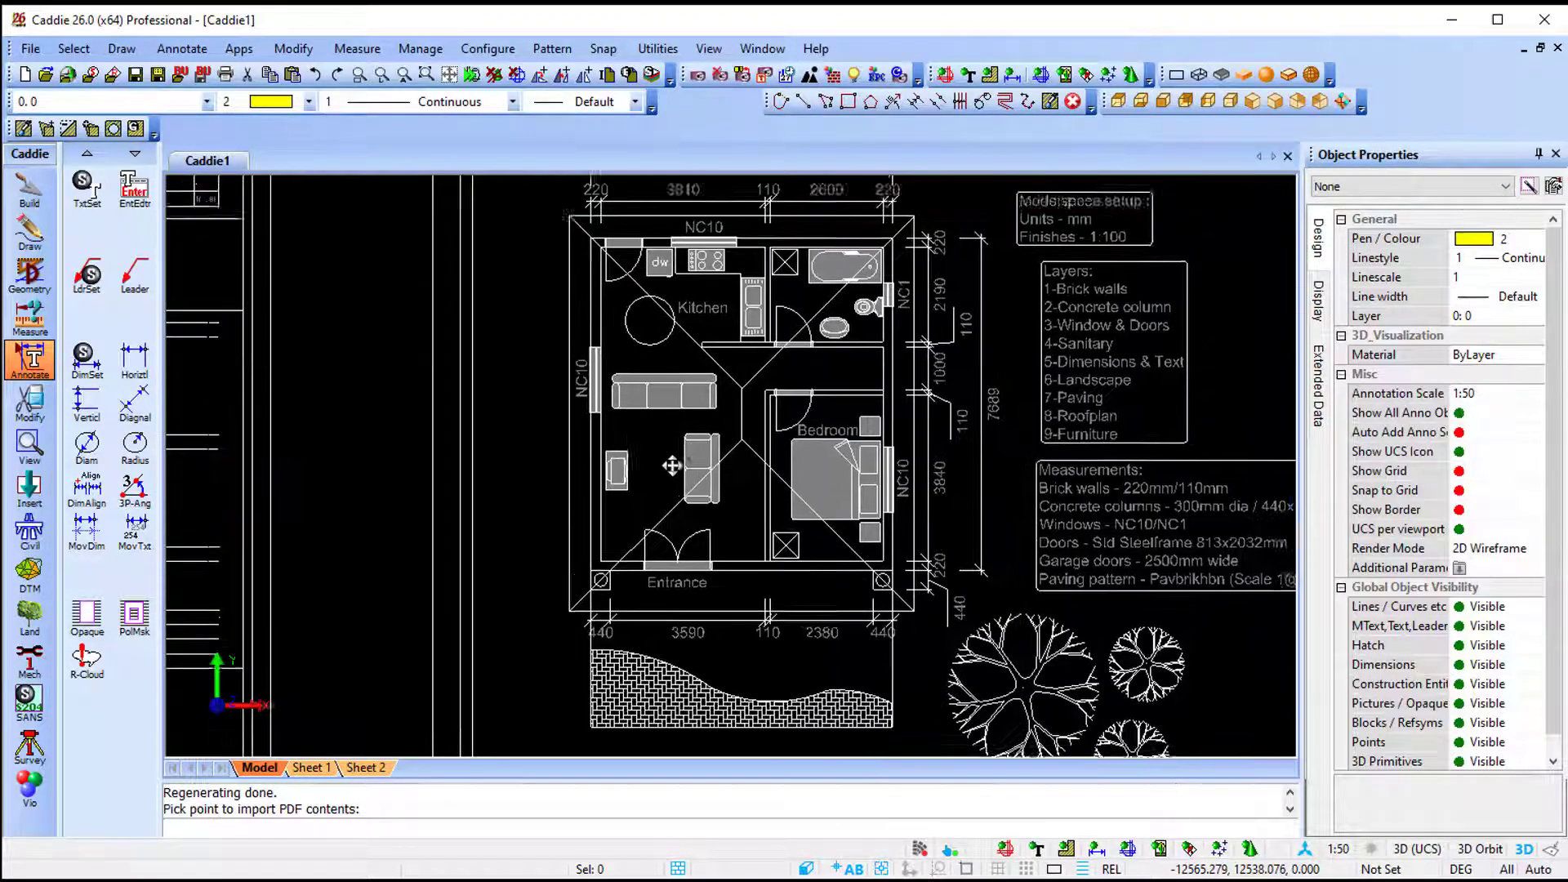
scroll(671, 580, up, 5)
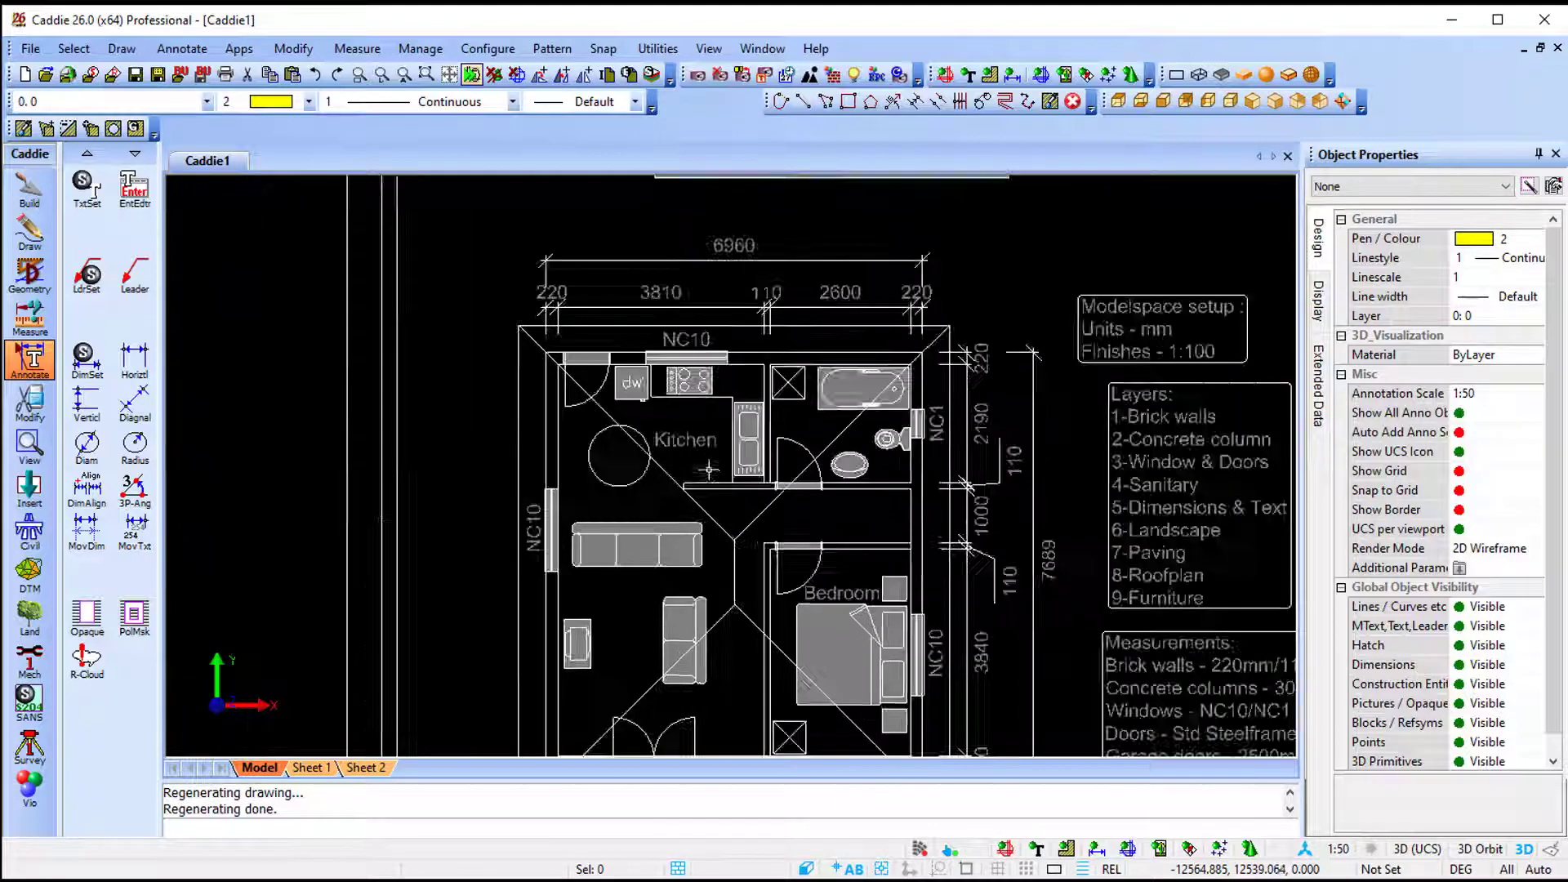
Step: Select several roof and wall lines on the BL plan to inspect them, then clear the selection
click(678, 548)
click(841, 571)
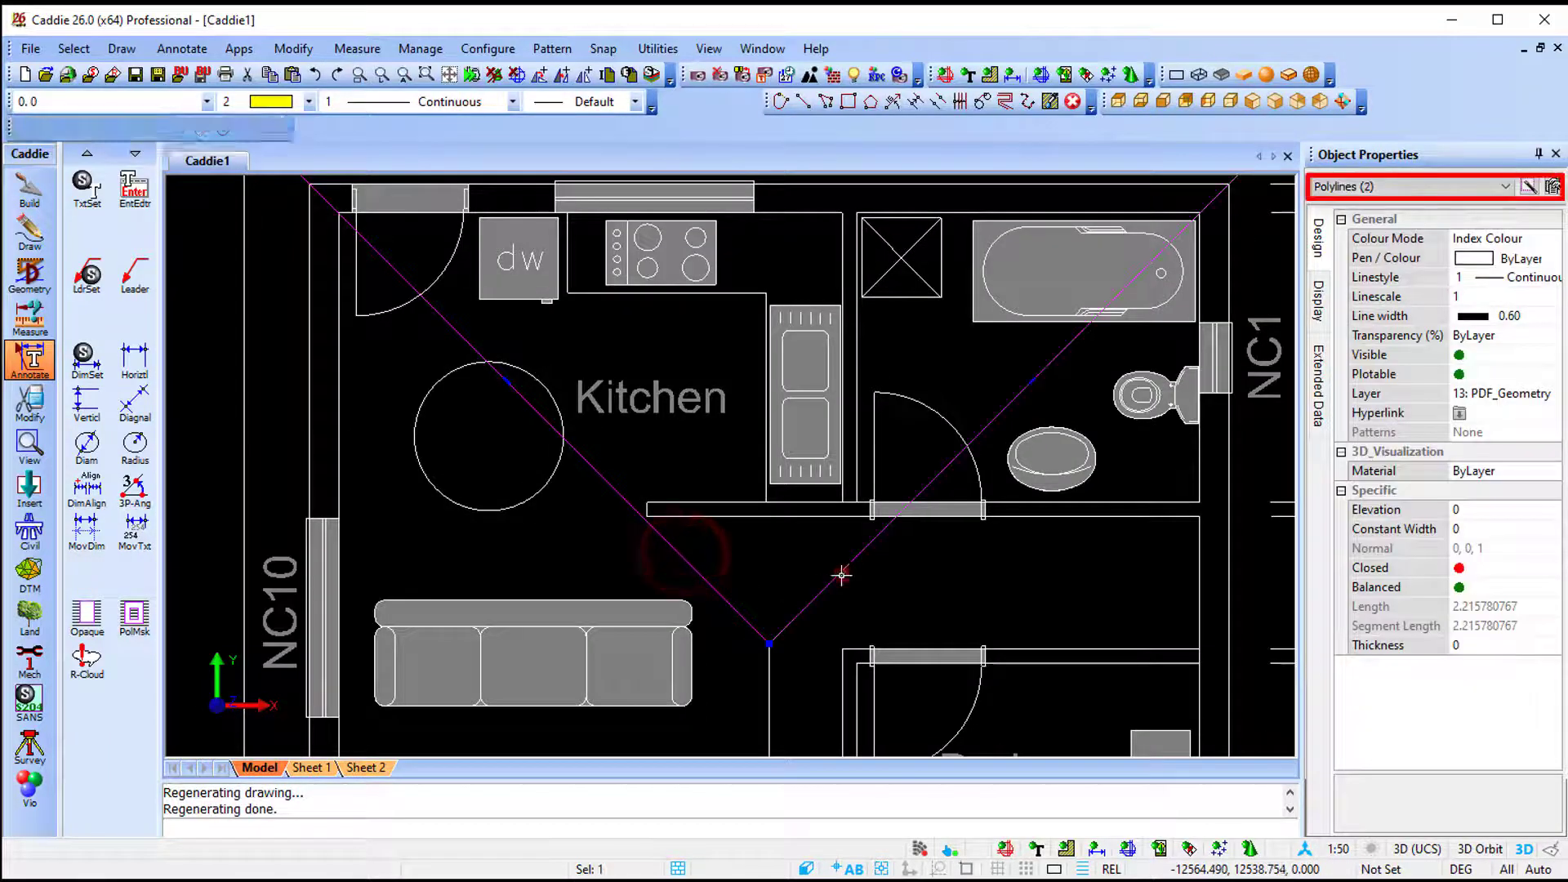
scroll(839, 530, down, 3)
middle_drag(823, 614, 831, 492)
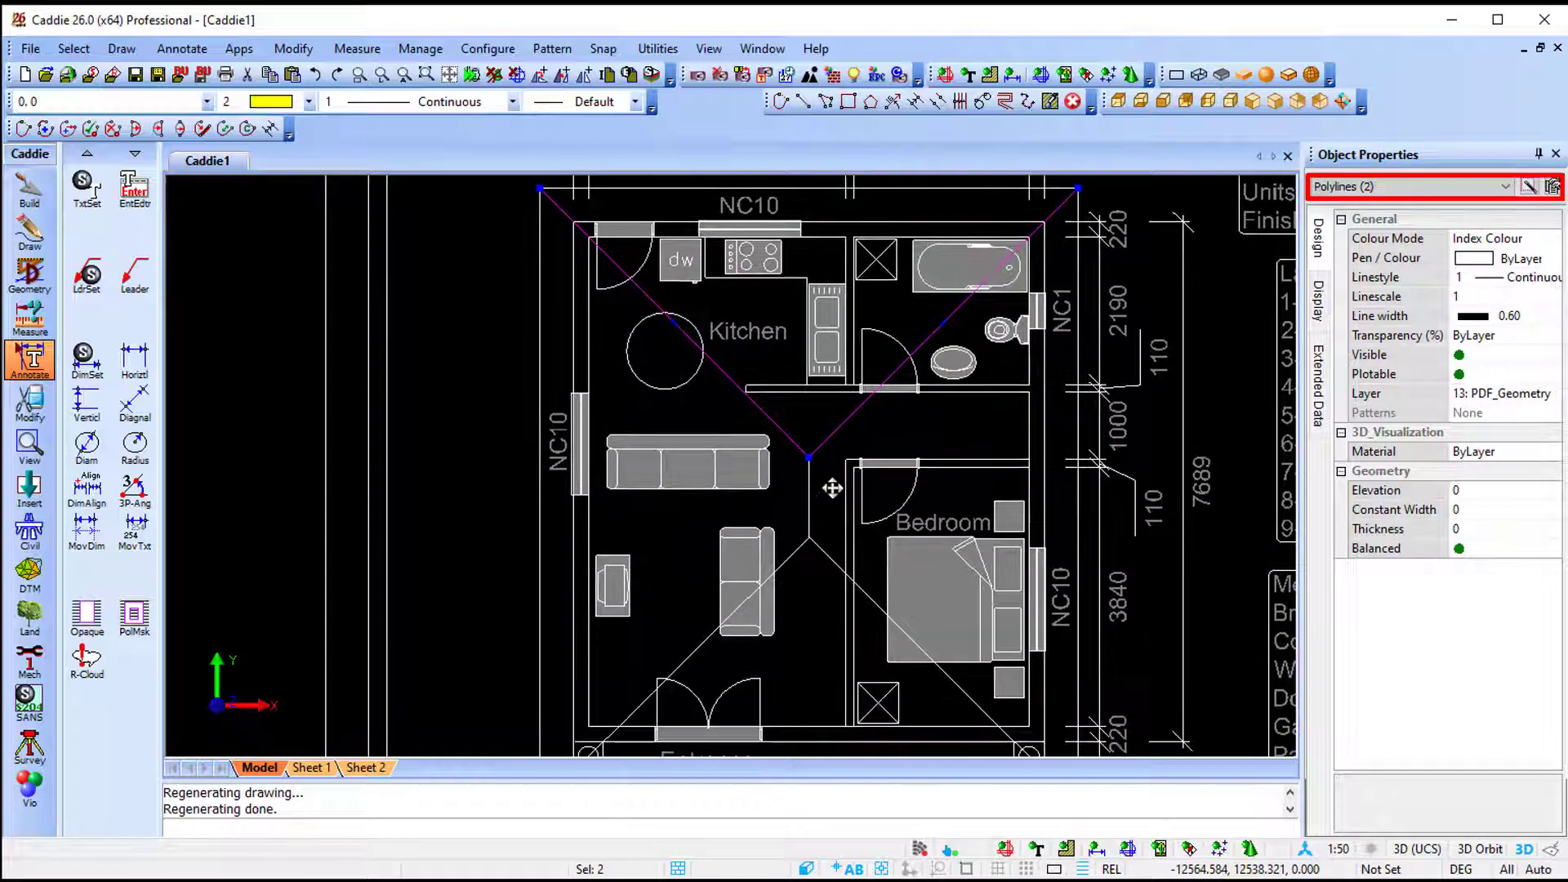
click(808, 500)
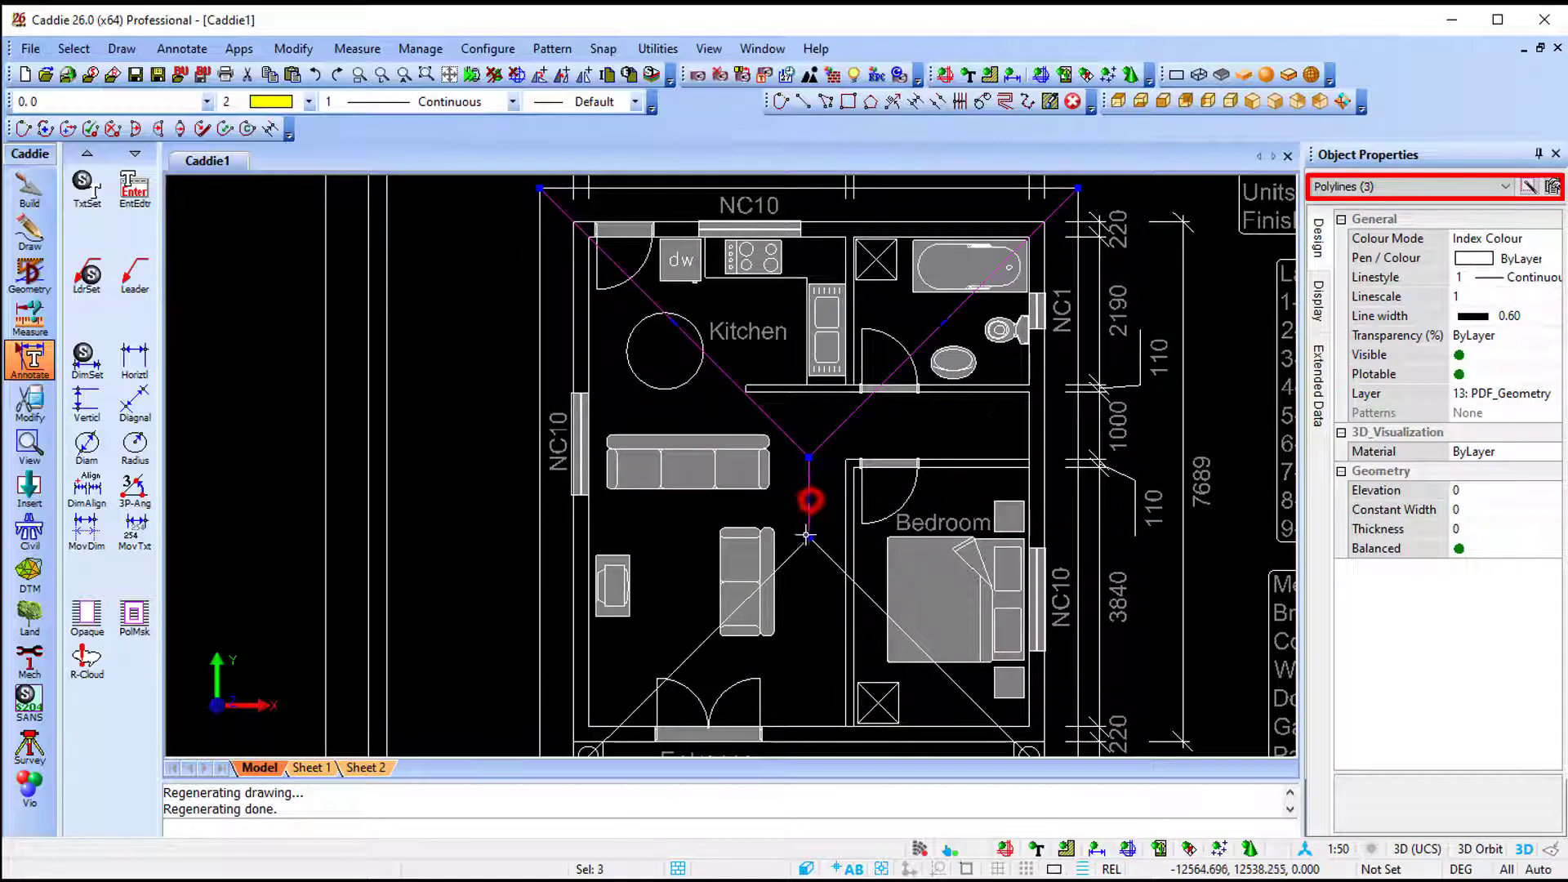
click(955, 690)
click(702, 636)
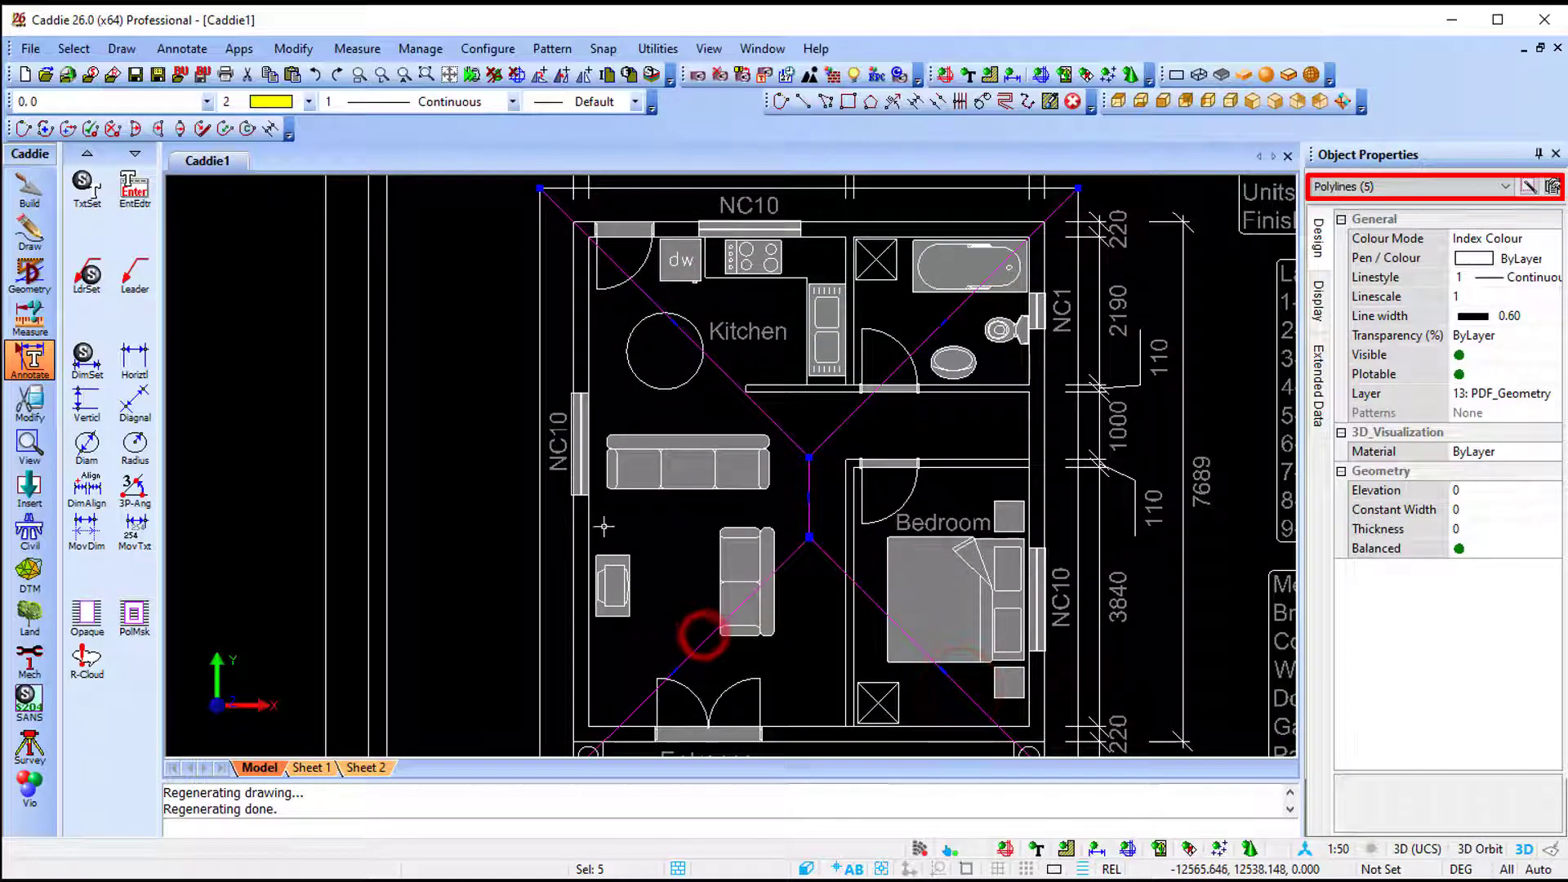
click(587, 518)
click(562, 349)
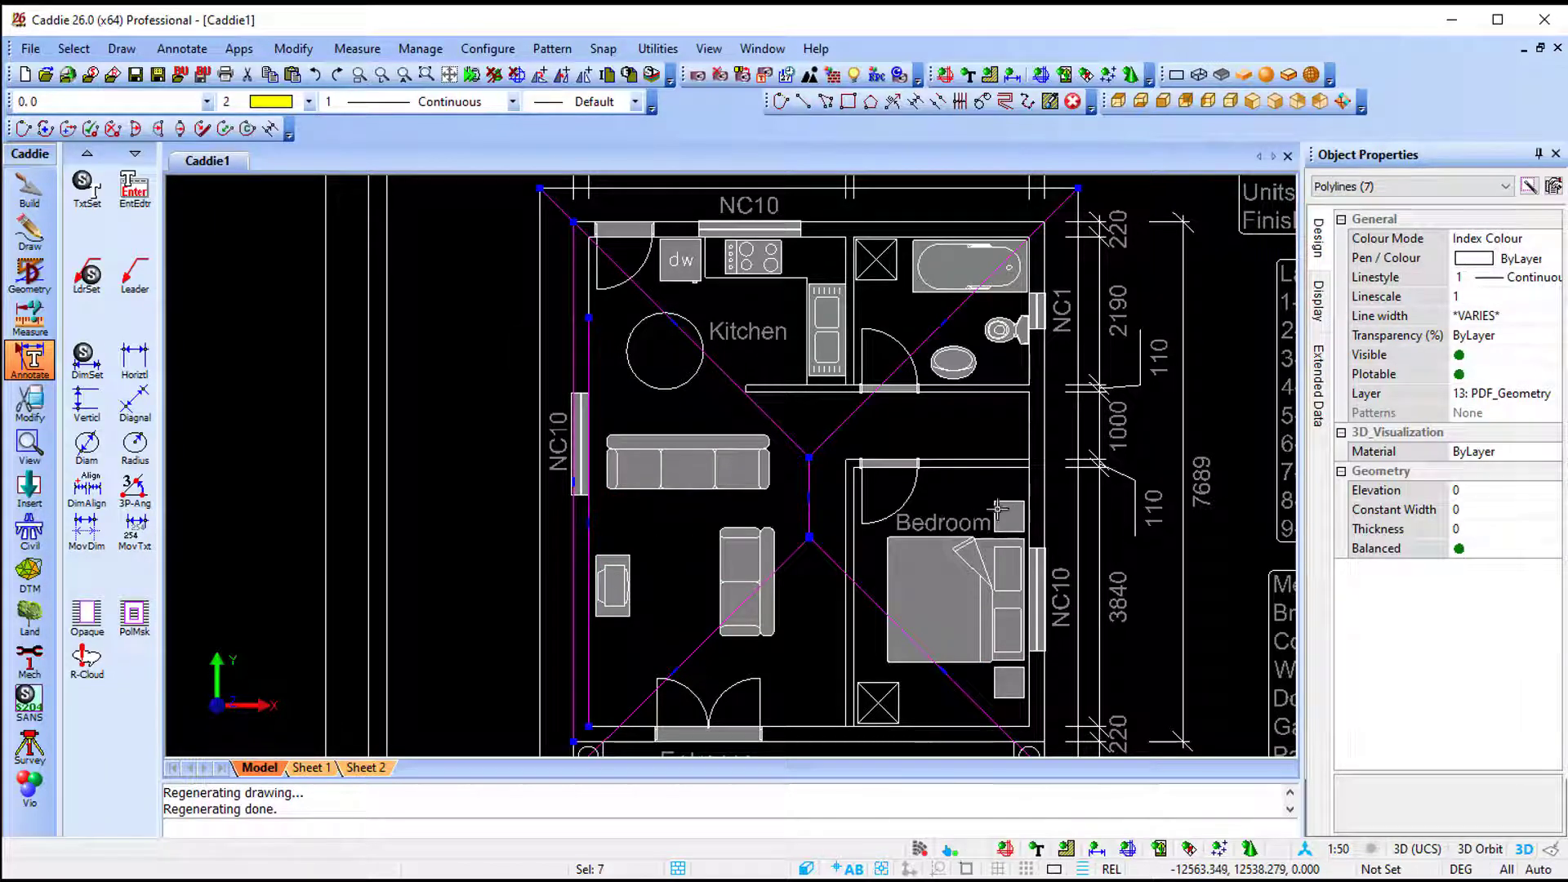
key(Escape)
Step: Delete the upper-right roof diagonal and the roof diagonal across the kitchen
click(812, 500)
click(812, 490)
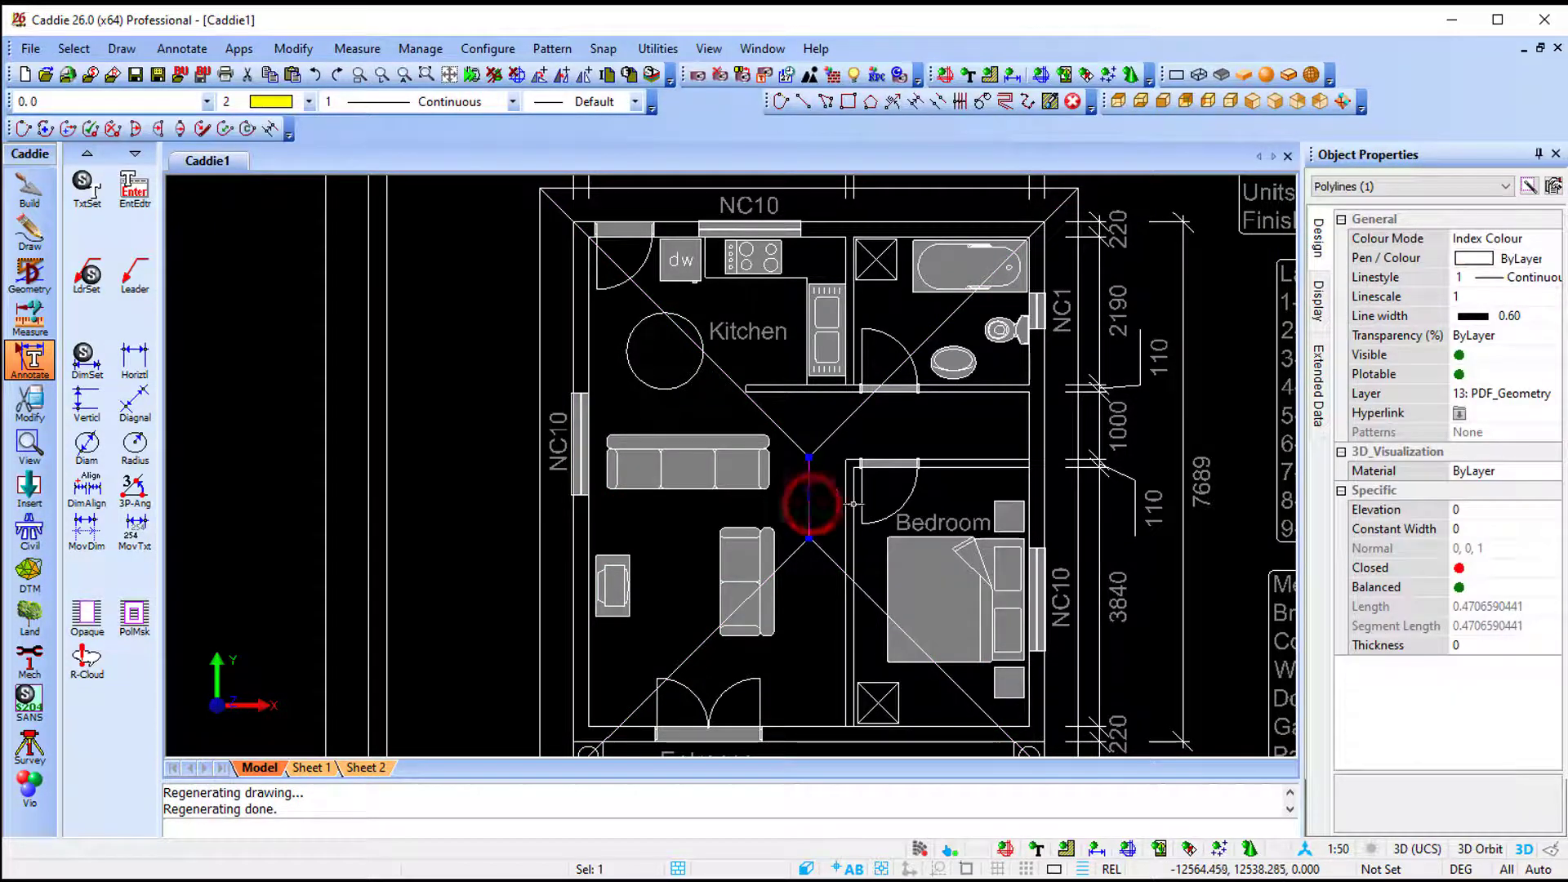
click(835, 435)
key(Delete)
click(797, 441)
key(Delete)
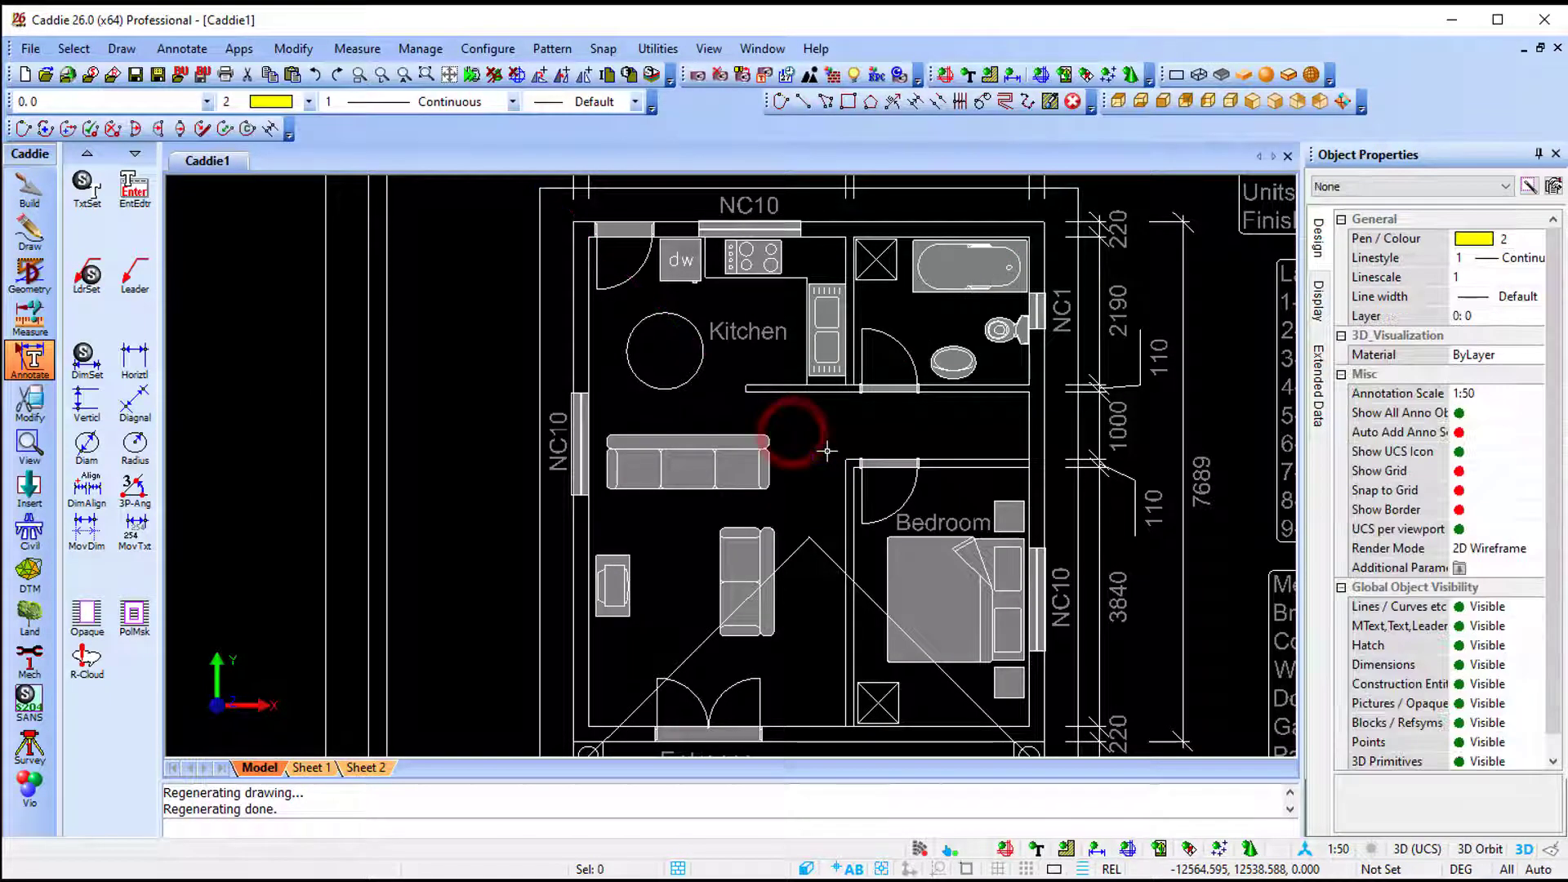
Step: Set both lower roof diagonals to pen colour 2 (yellow), then deselect them
click(814, 556)
click(699, 645)
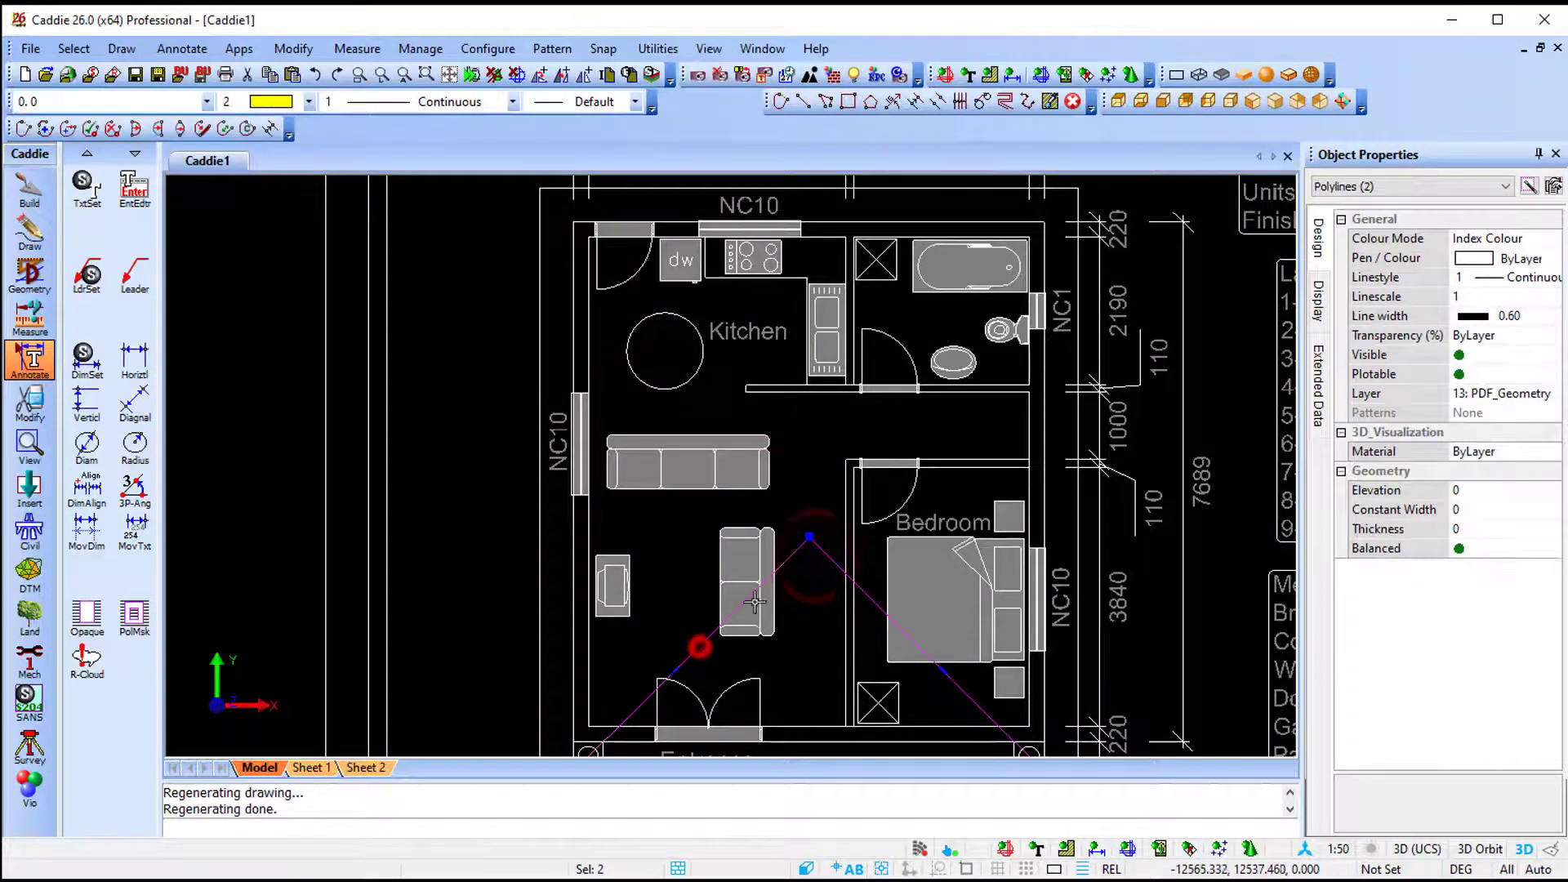
click(1516, 259)
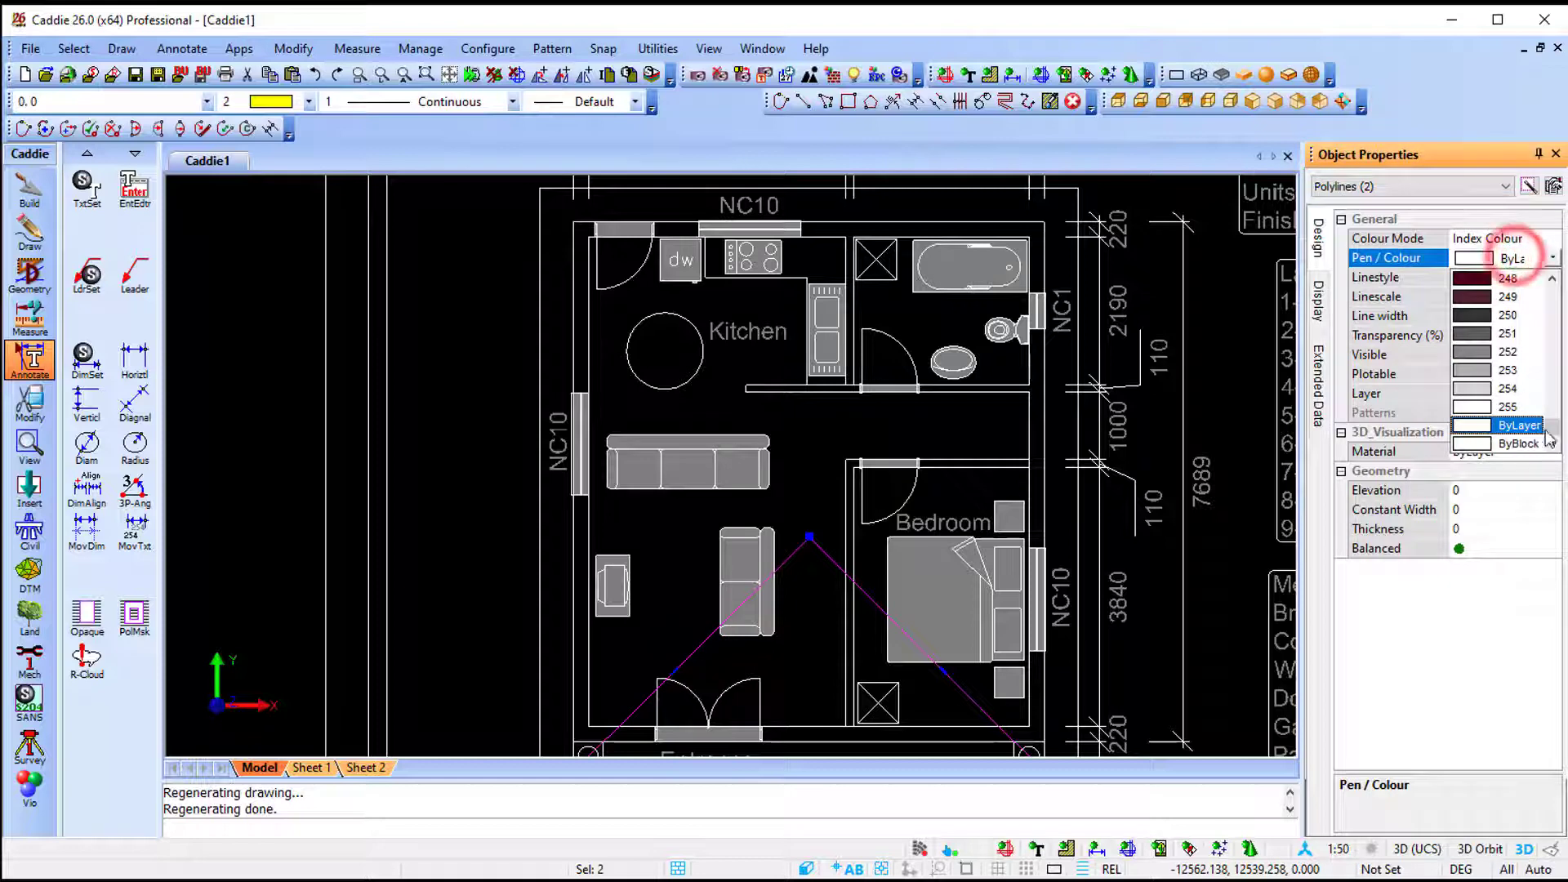
click(1469, 297)
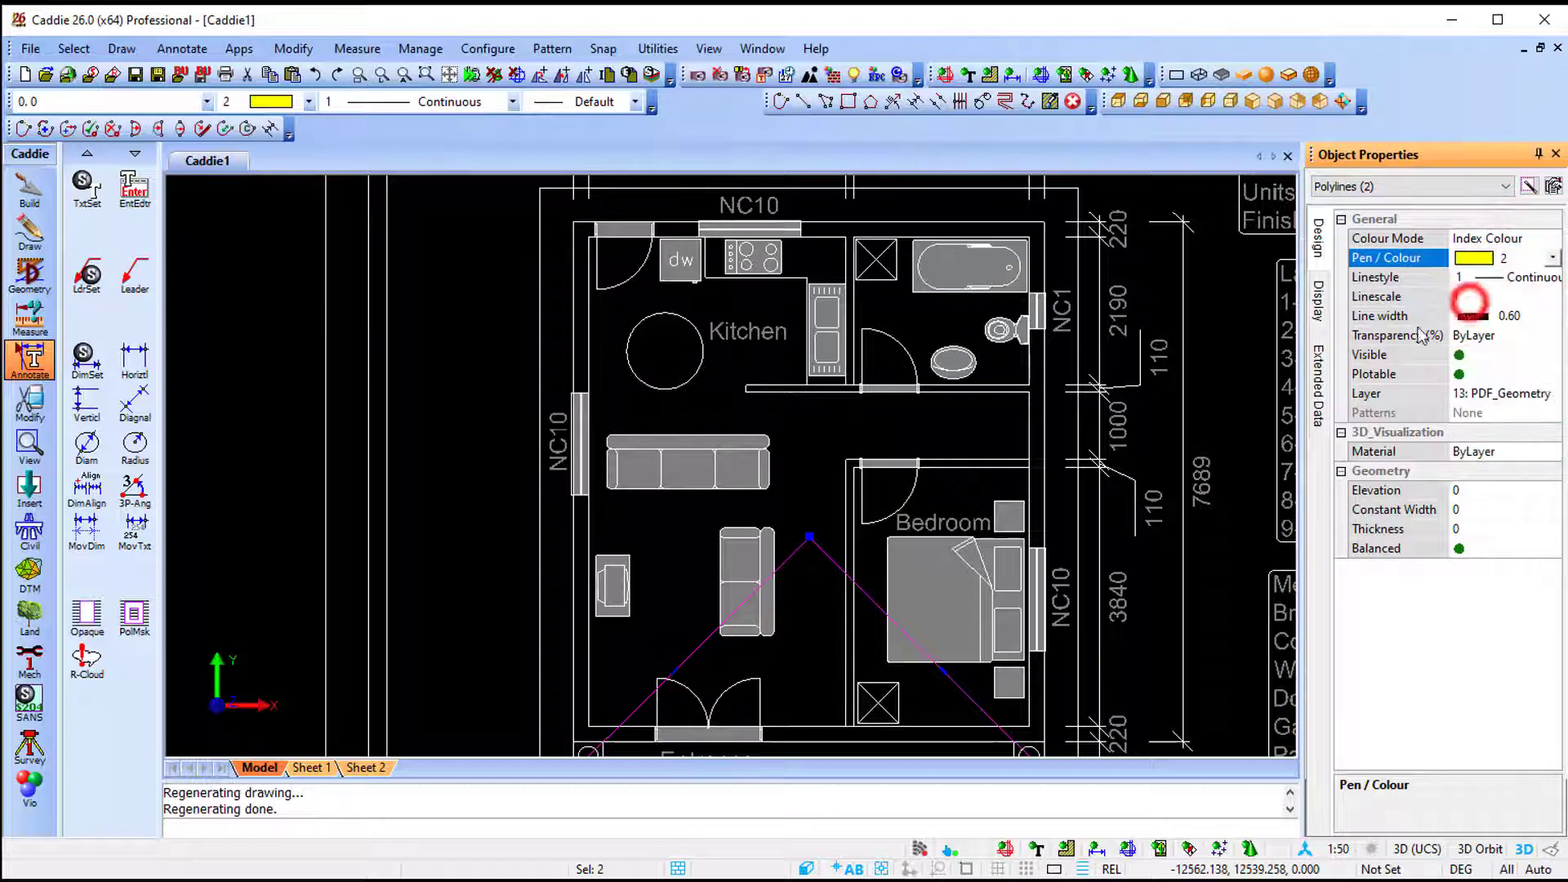
click(509, 516)
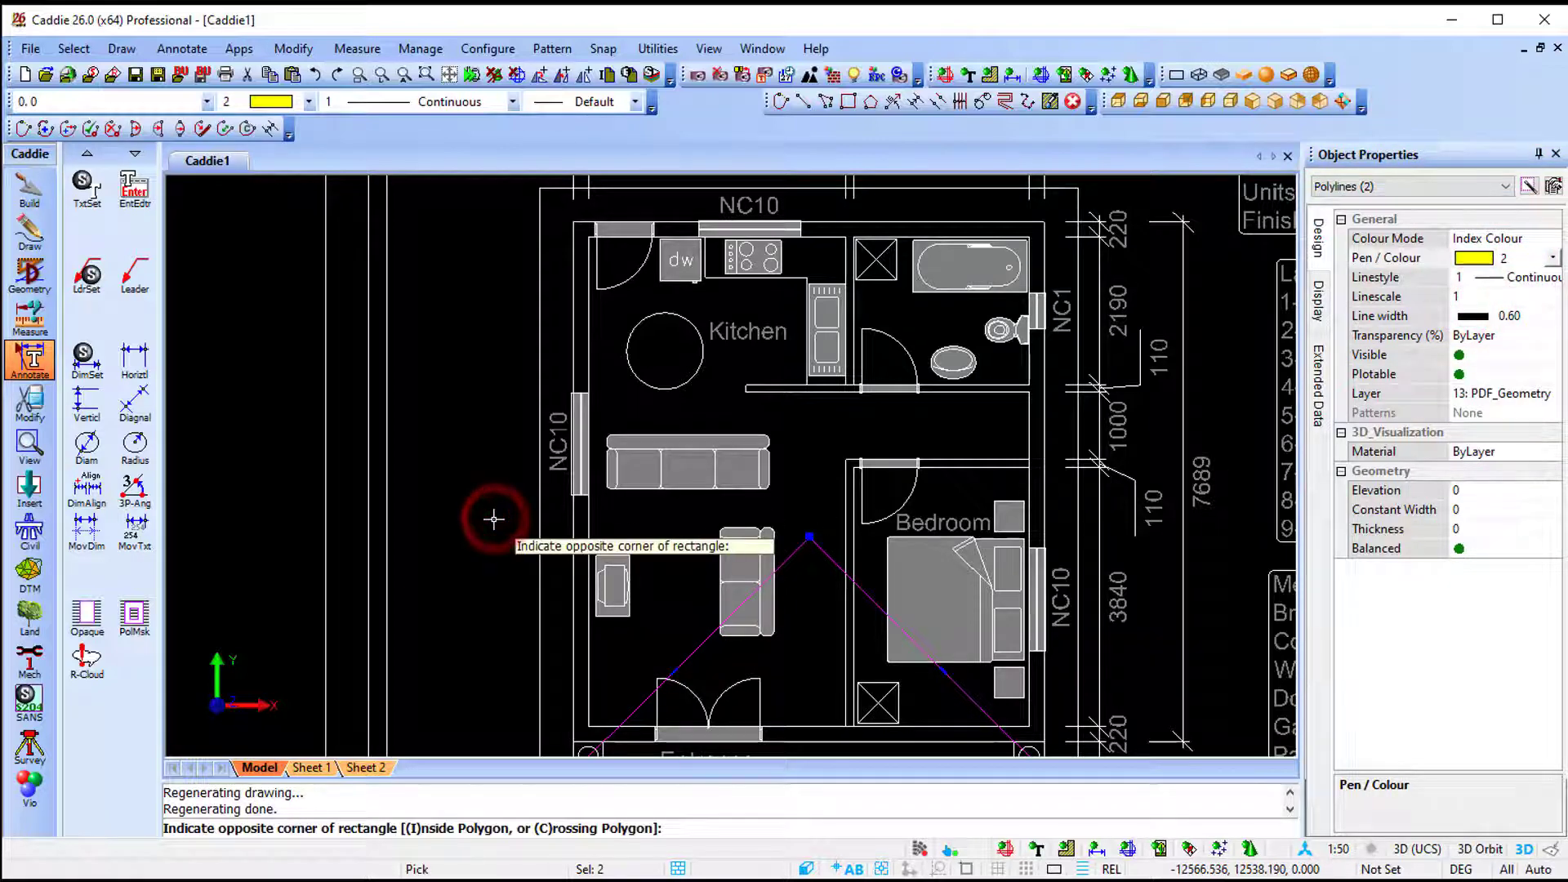
key(Escape)
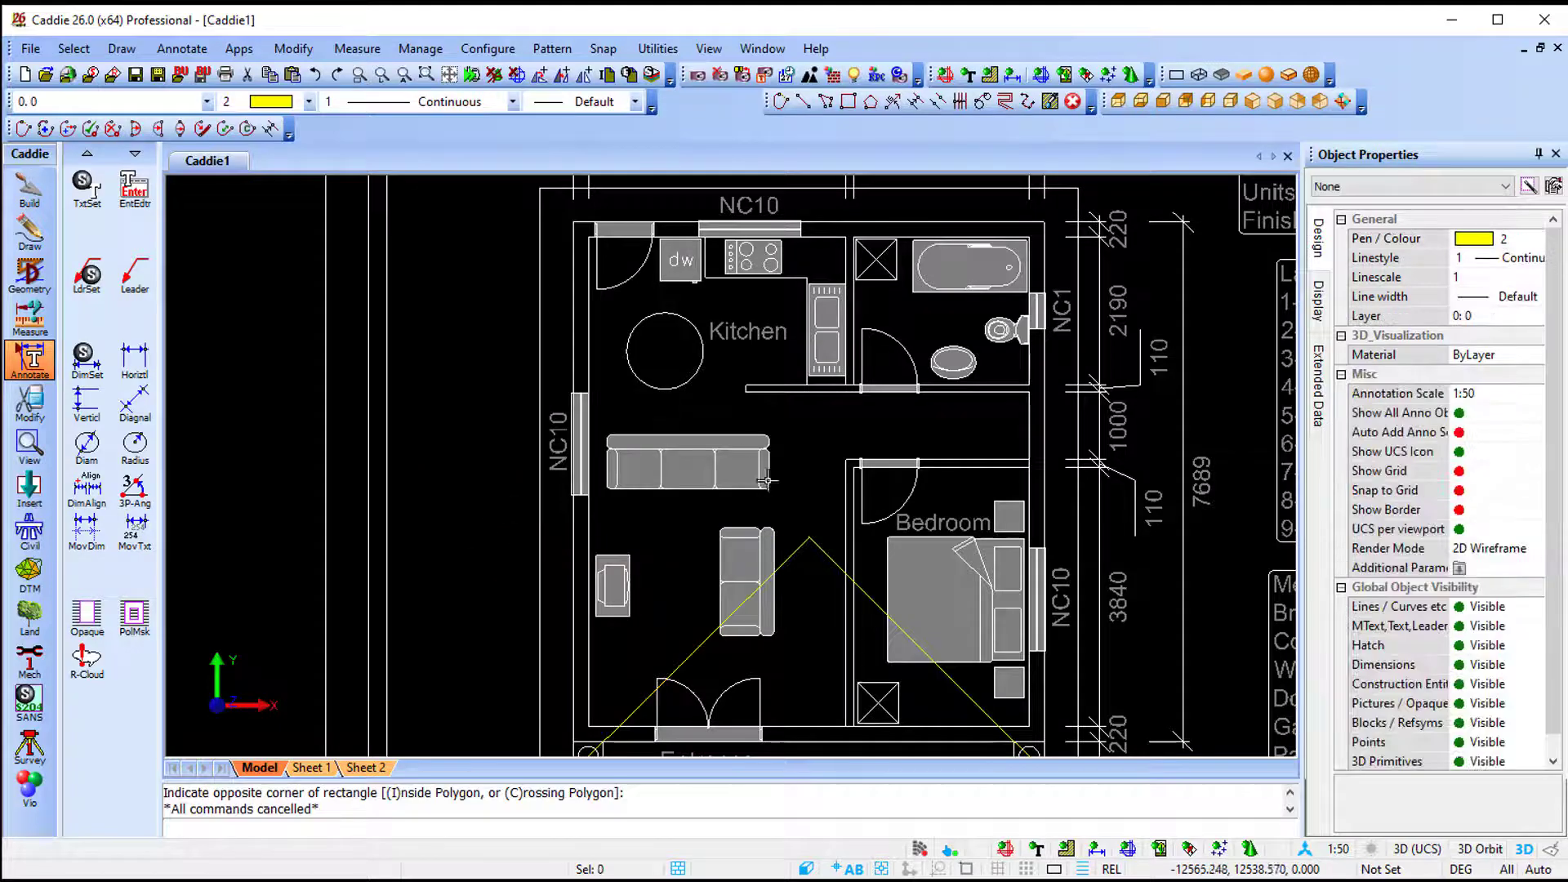
middle_drag(766, 482, 750, 335)
scroll(868, 651, up, 1)
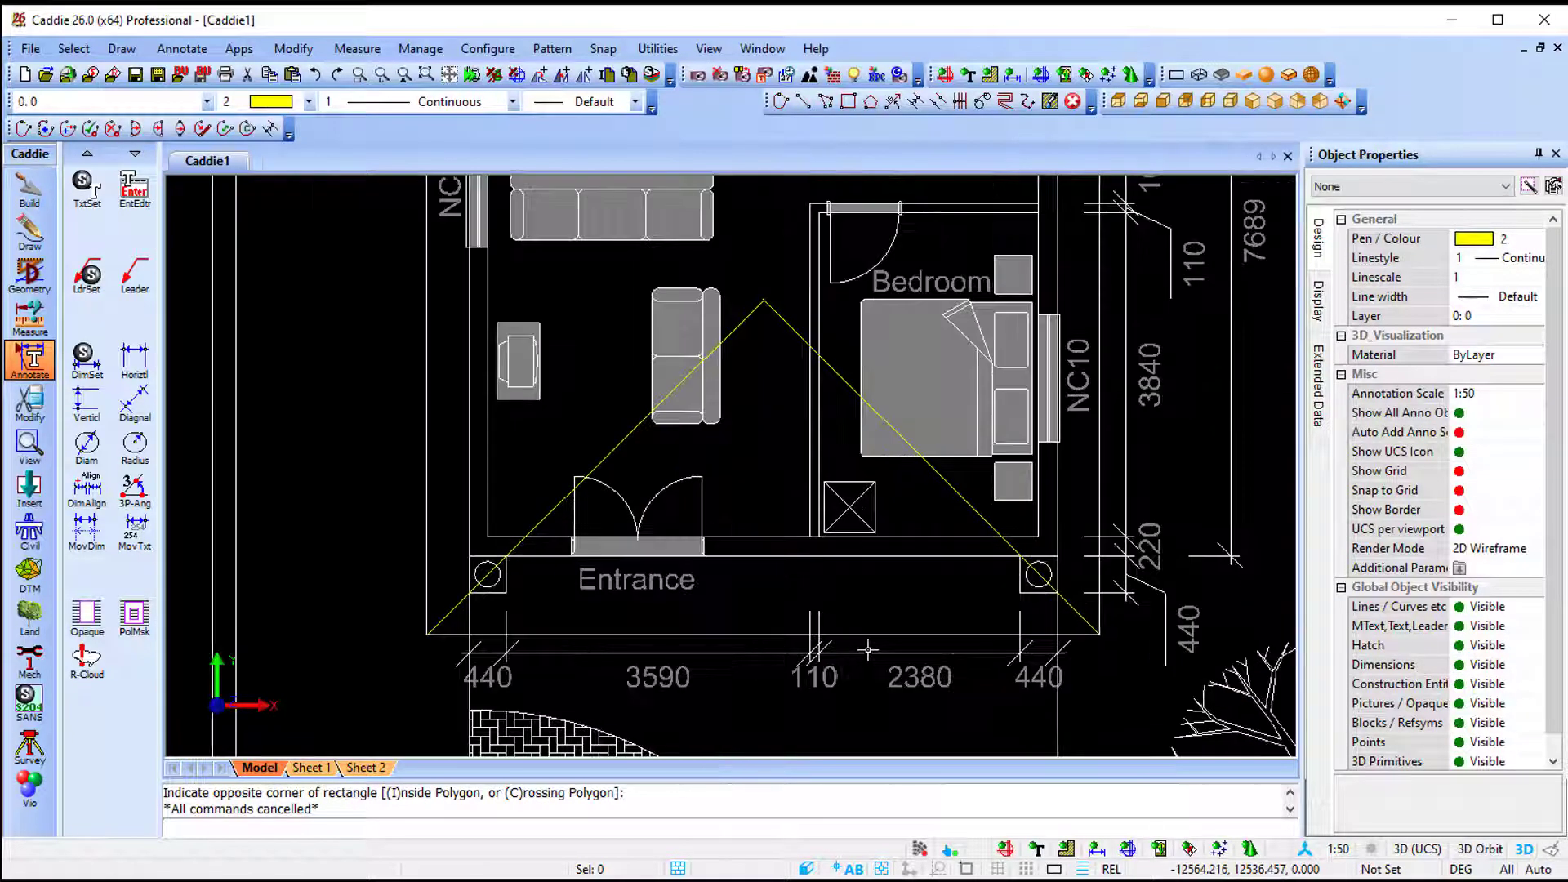
click(869, 635)
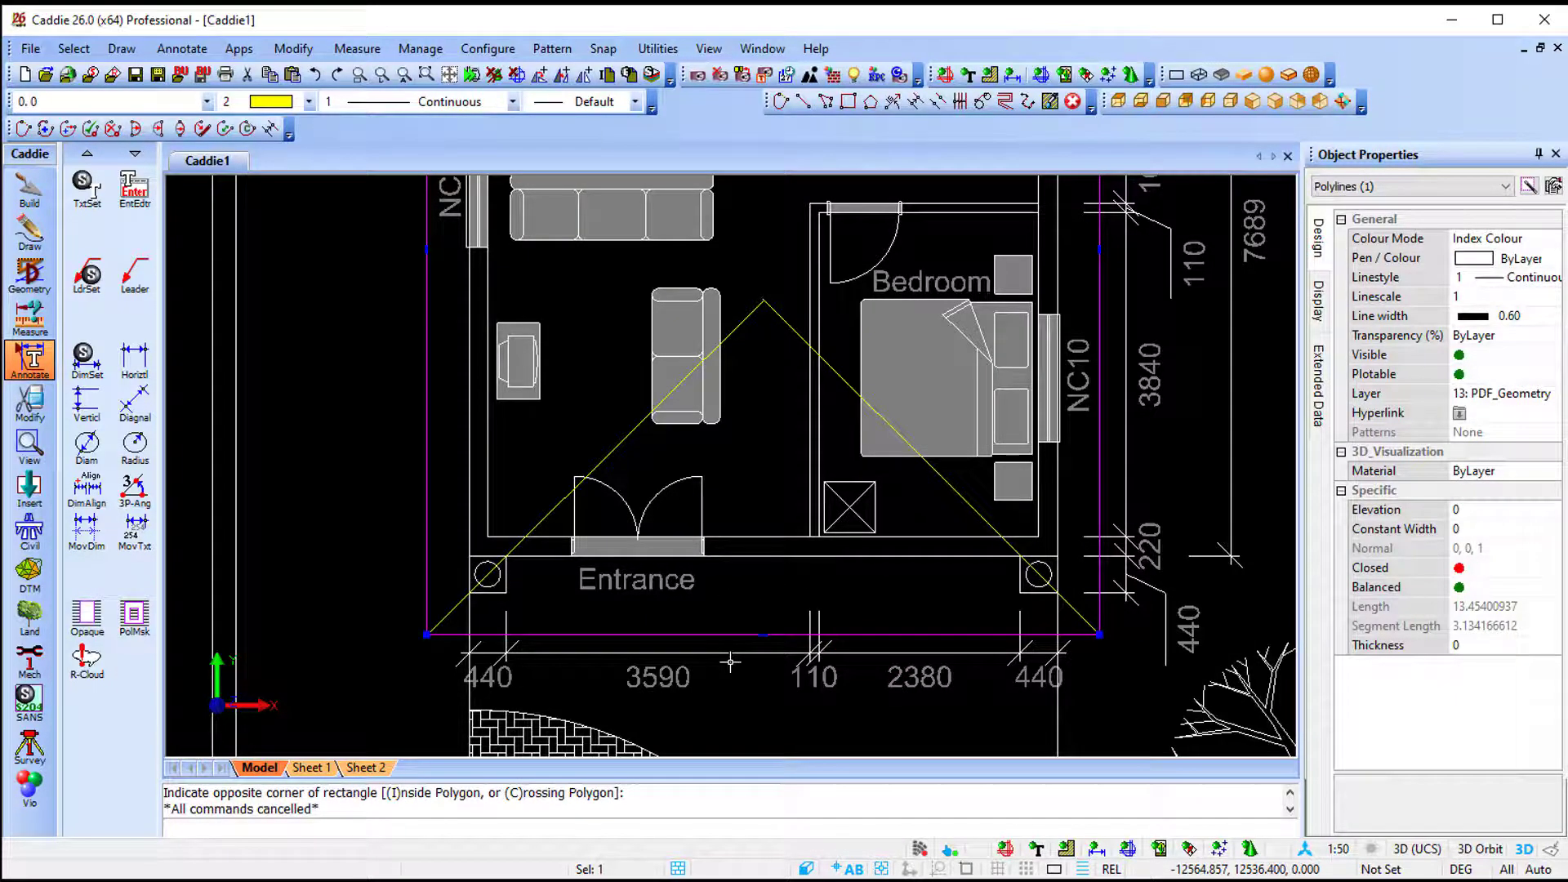
key(Escape)
click(779, 557)
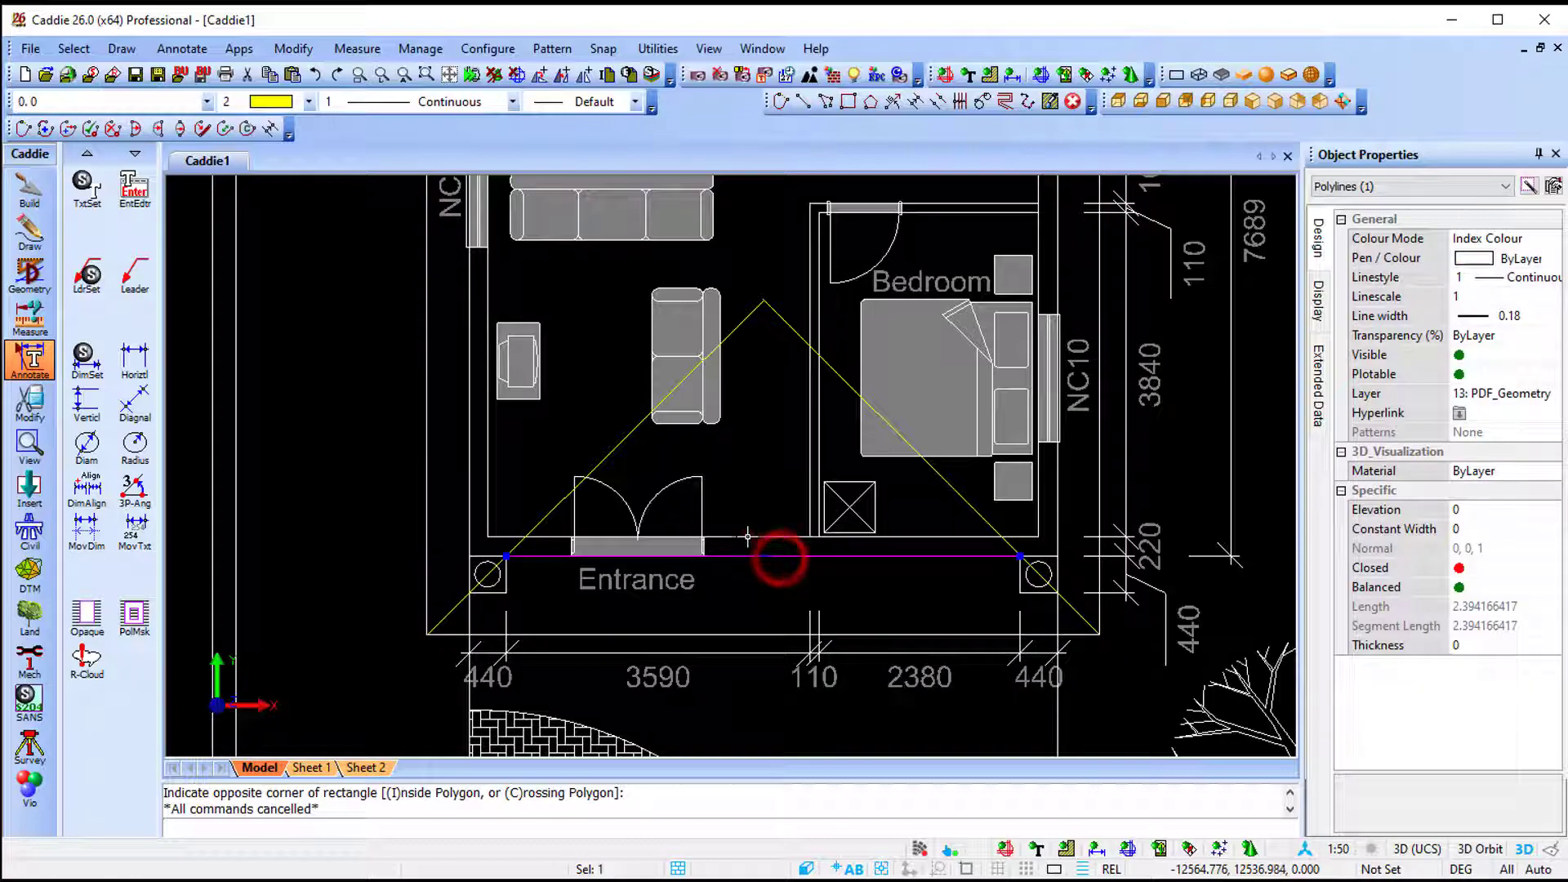
click(747, 537)
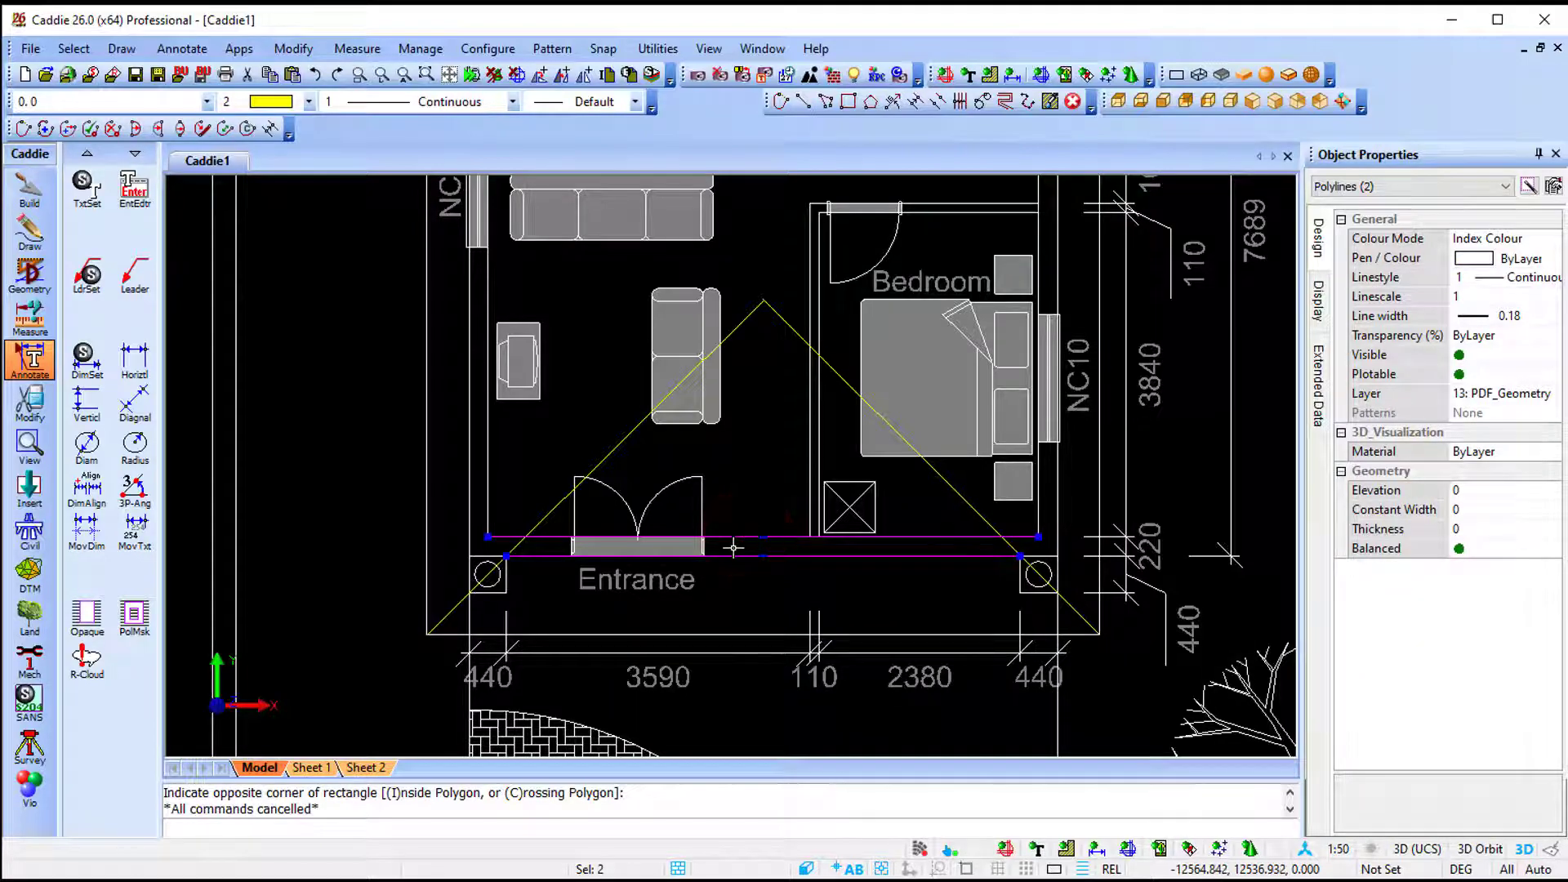
scroll(733, 547, down, 2)
middle_drag(733, 547, 759, 353)
key(Escape)
scroll(713, 579, up, 5)
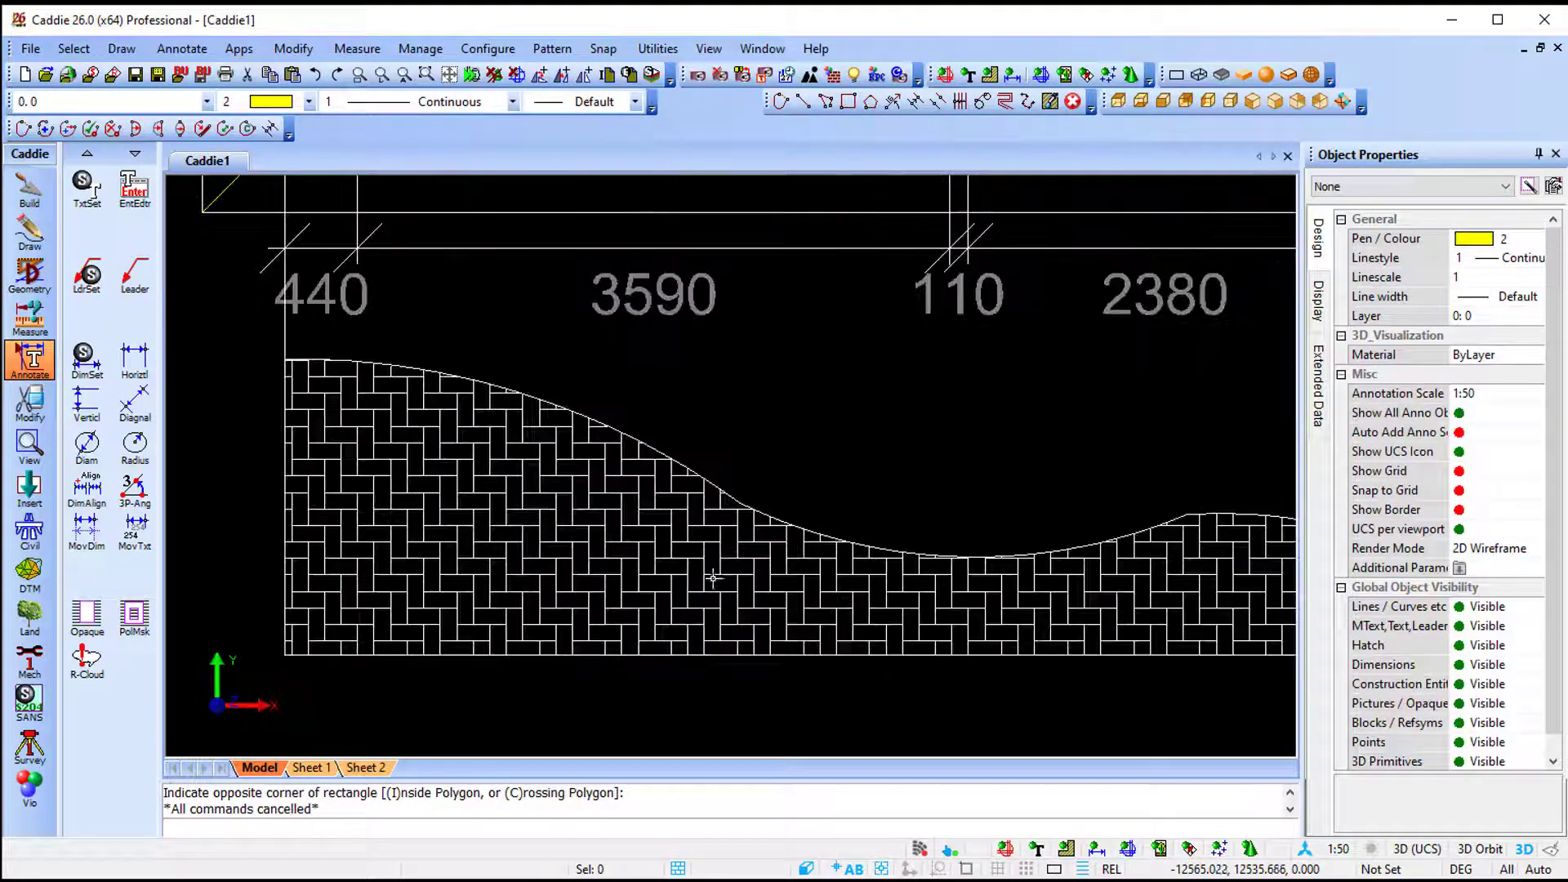
scroll(684, 600, up, 2)
click(696, 592)
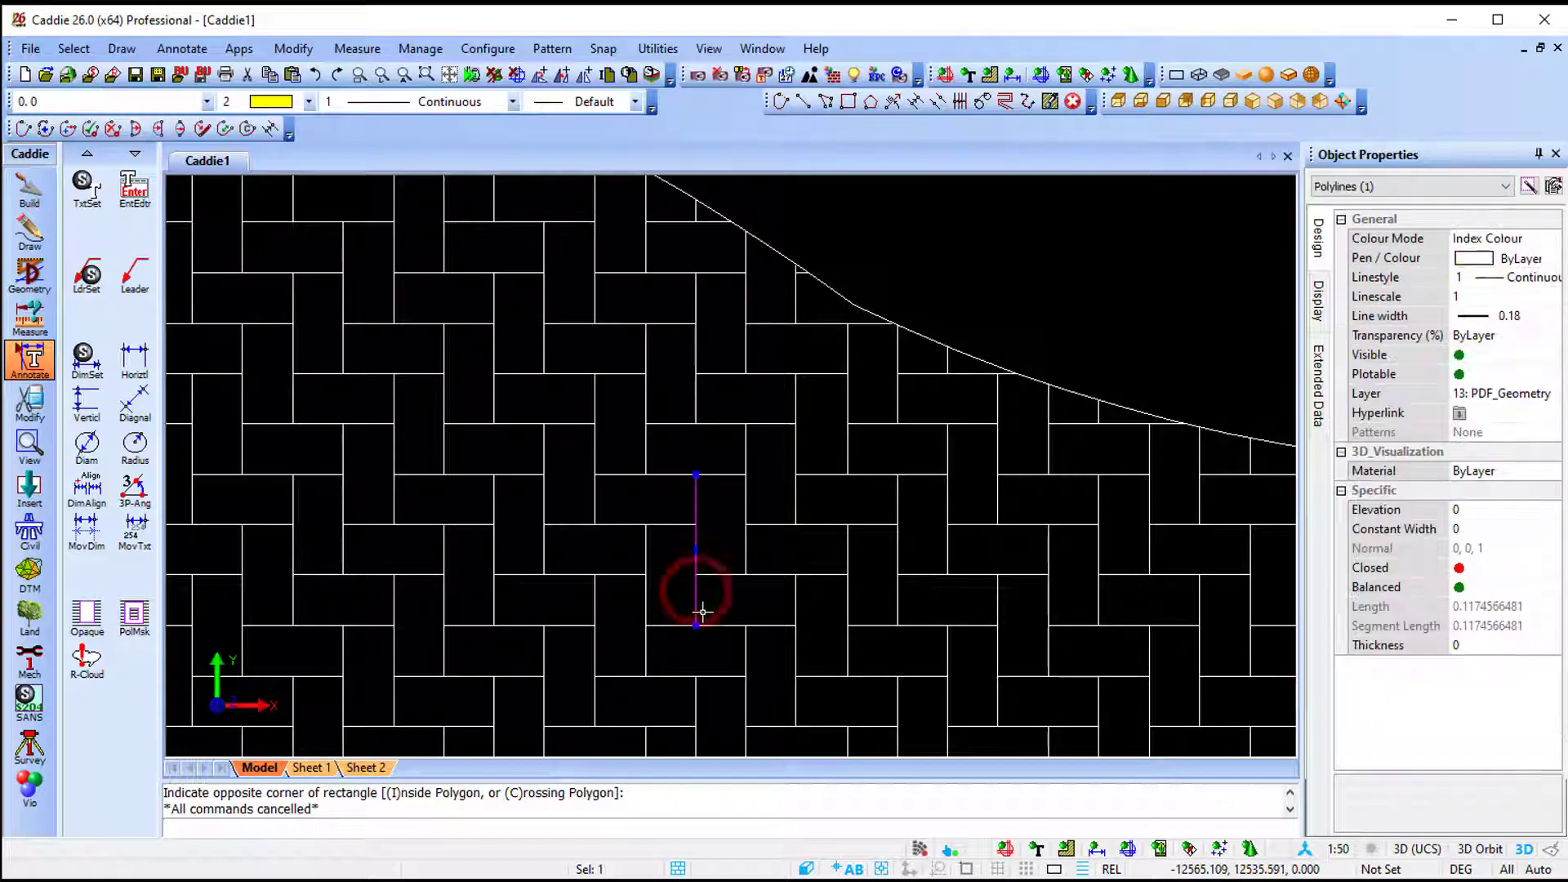
scroll(662, 560, down, 5)
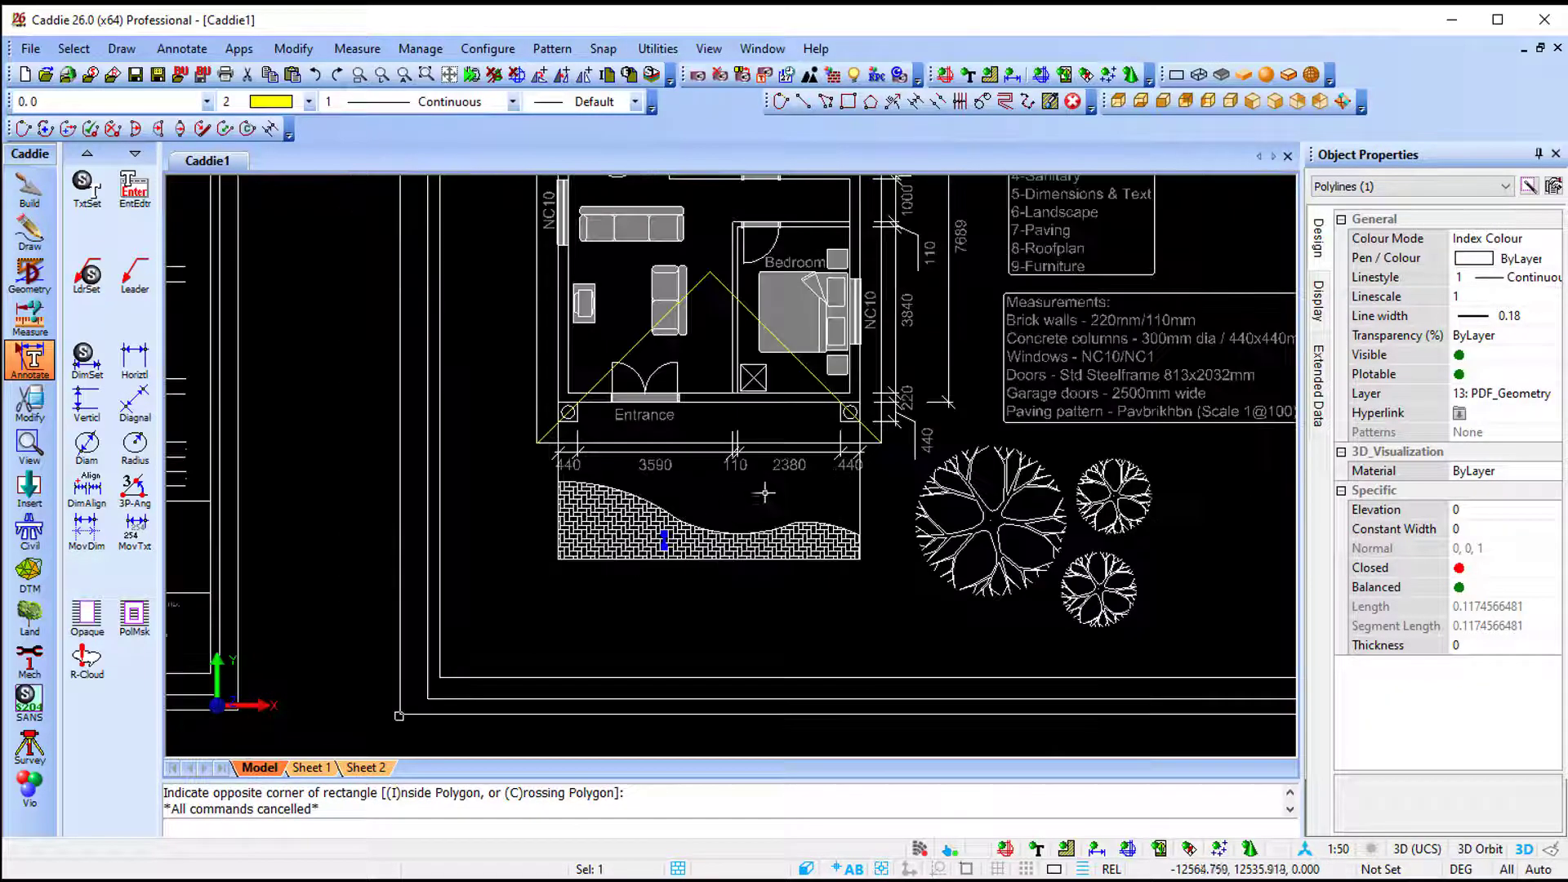
middle_drag(991, 360, 664, 560)
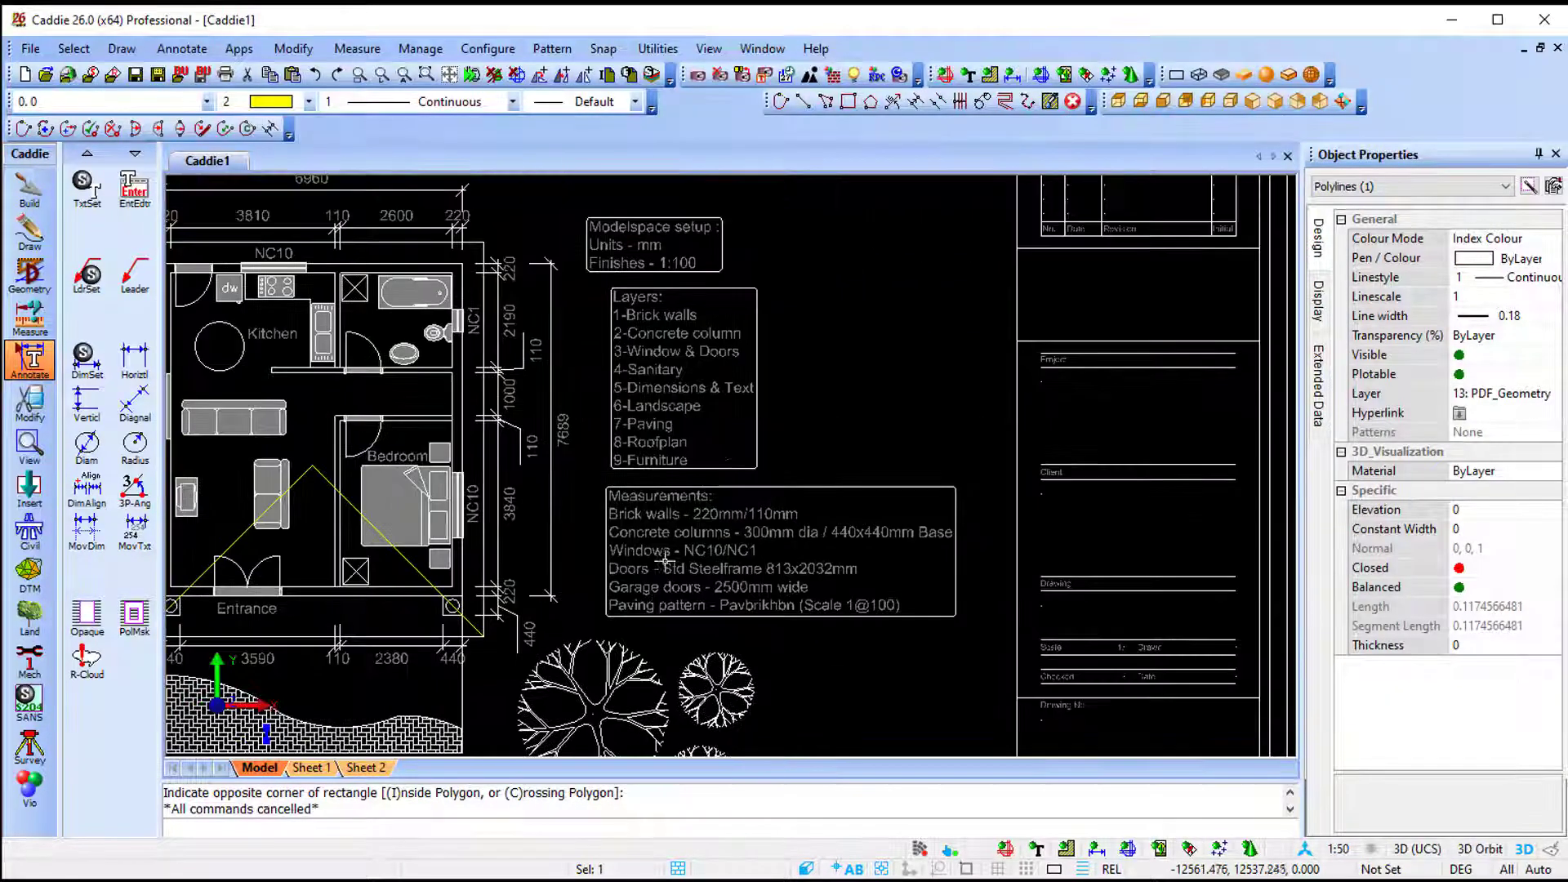
click(705, 443)
click(677, 549)
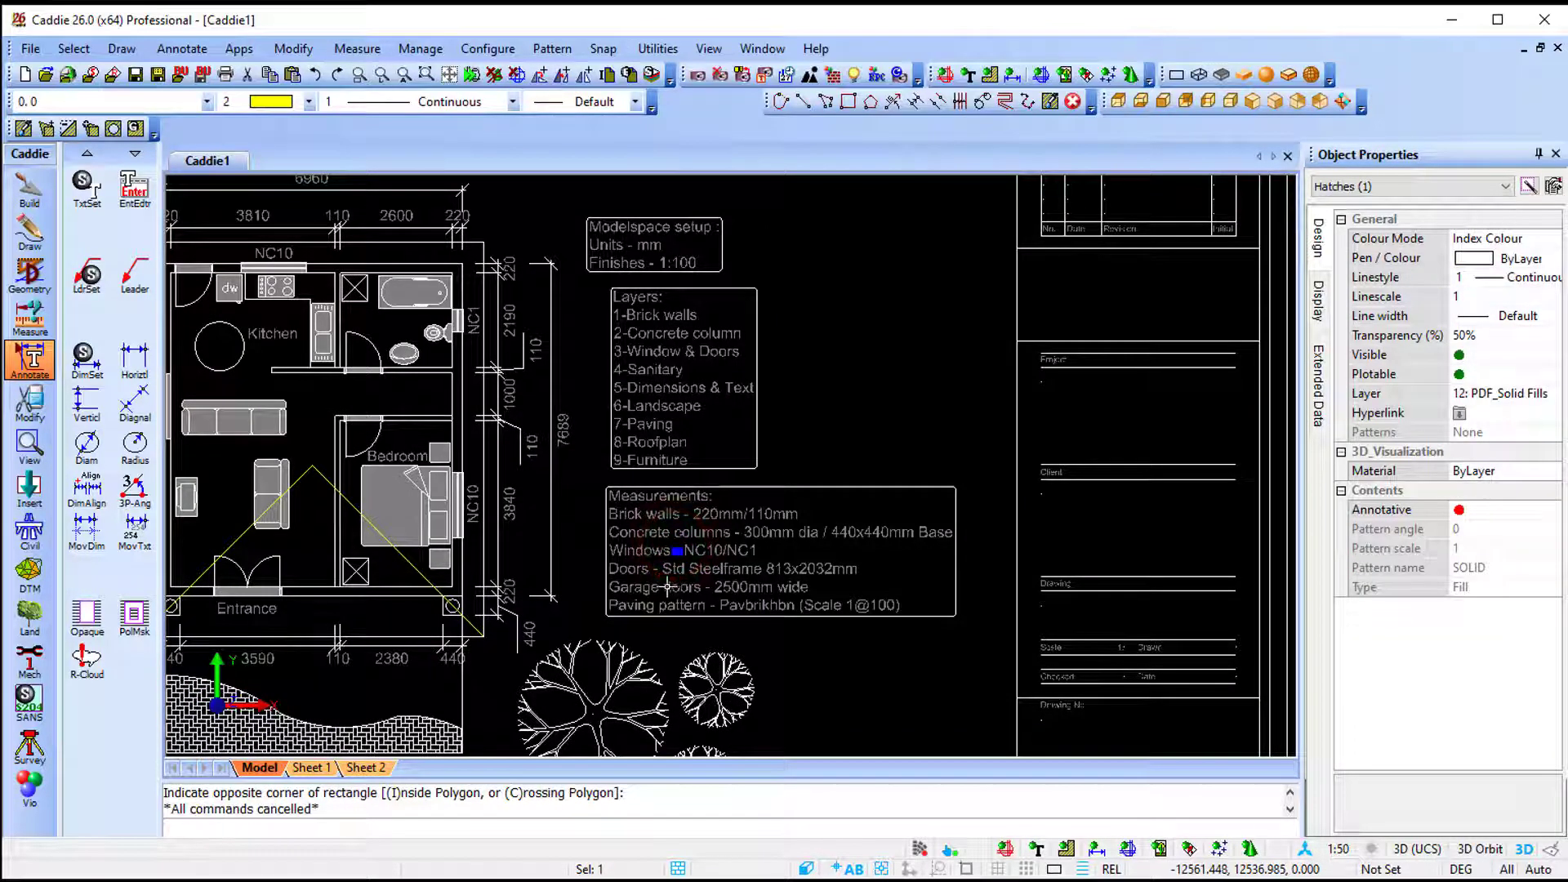
key(Escape)
scroll(668, 587, up, 5)
click(716, 481)
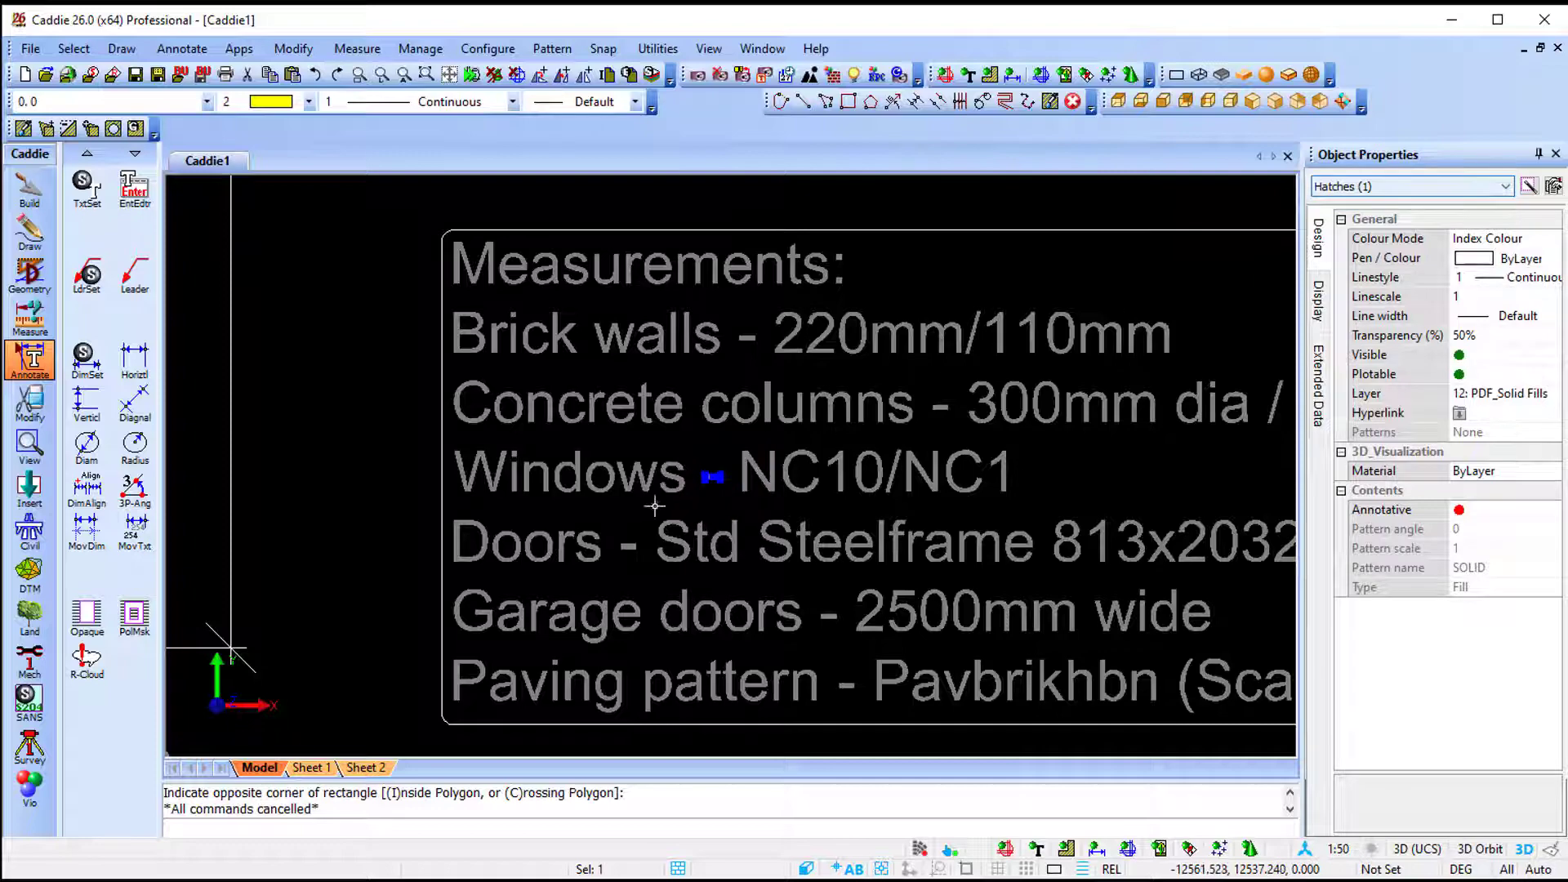
scroll(753, 460, down, 6)
scroll(753, 460, down, 4)
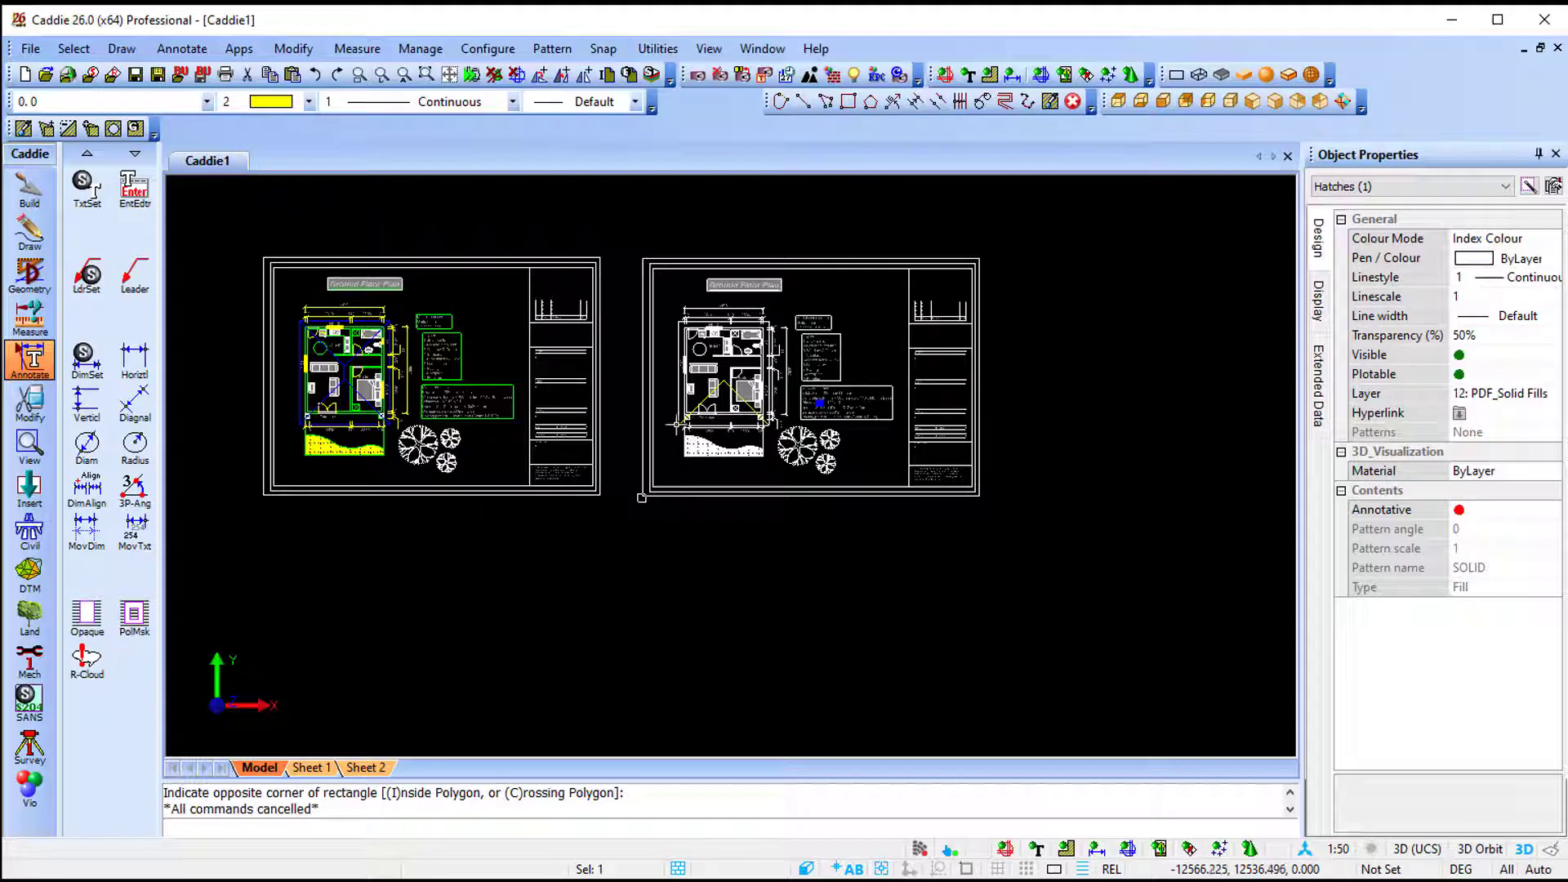
Step: Convert 24-License Agreement.pdf via File > Insert, accepting the default import settings
click(31, 49)
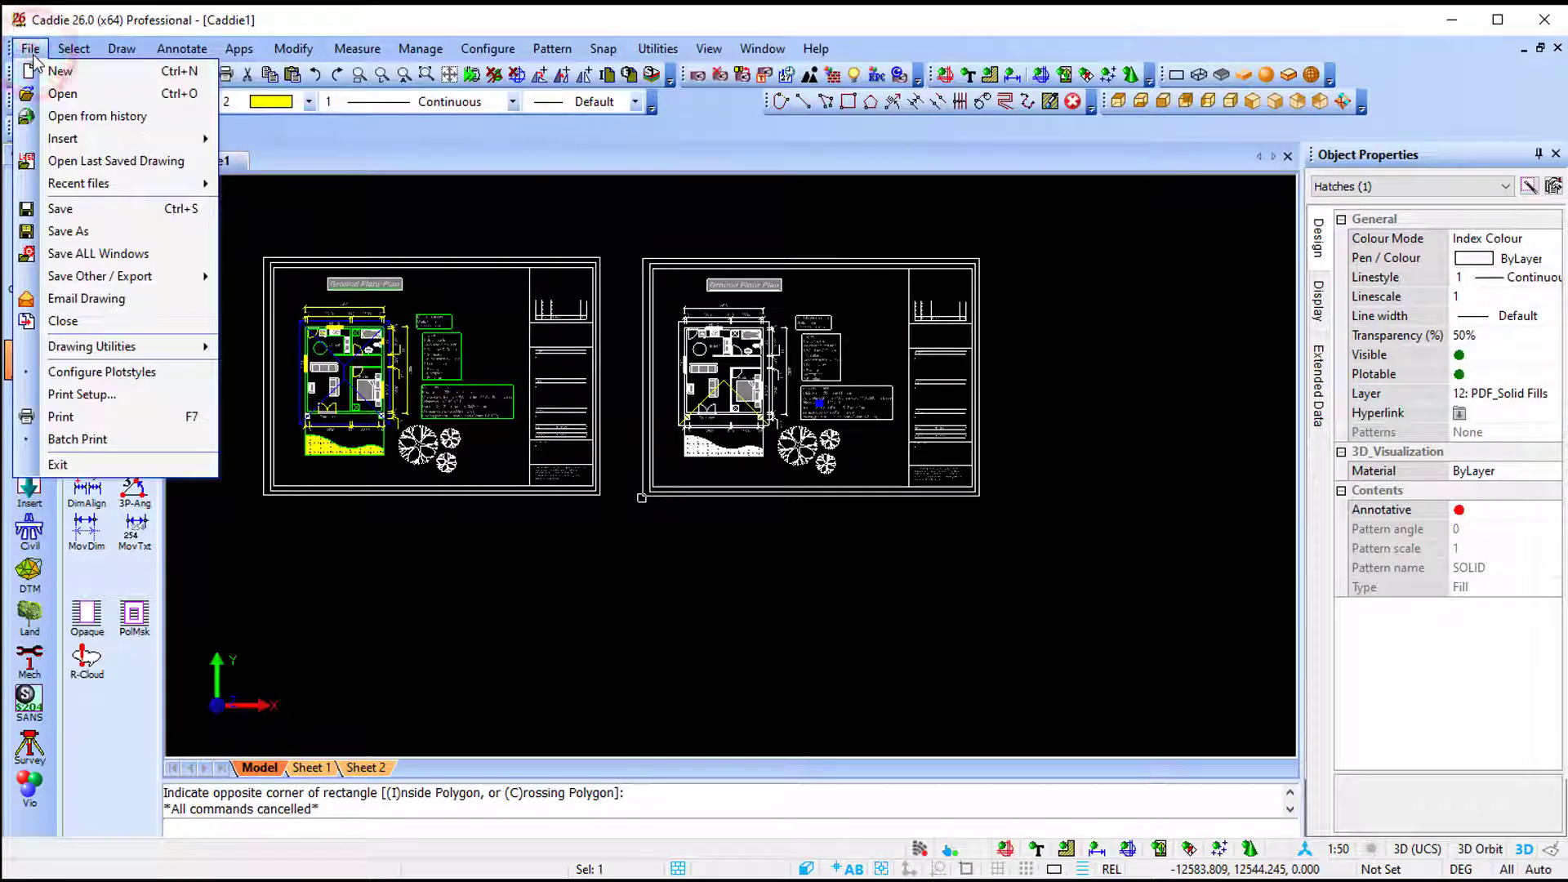
mouse_move(144, 149)
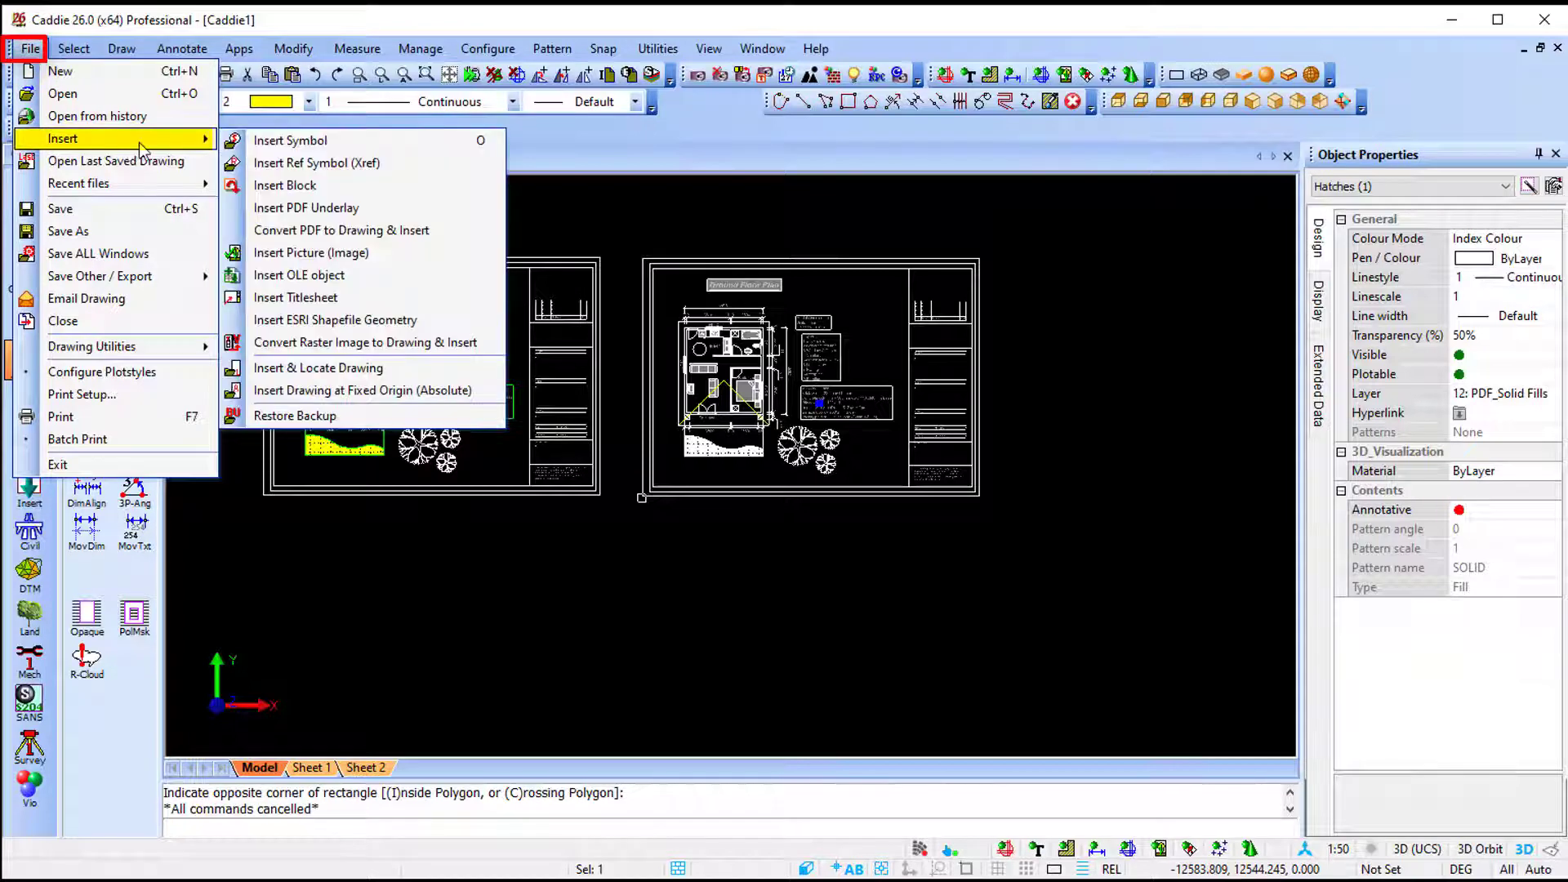
click(416, 231)
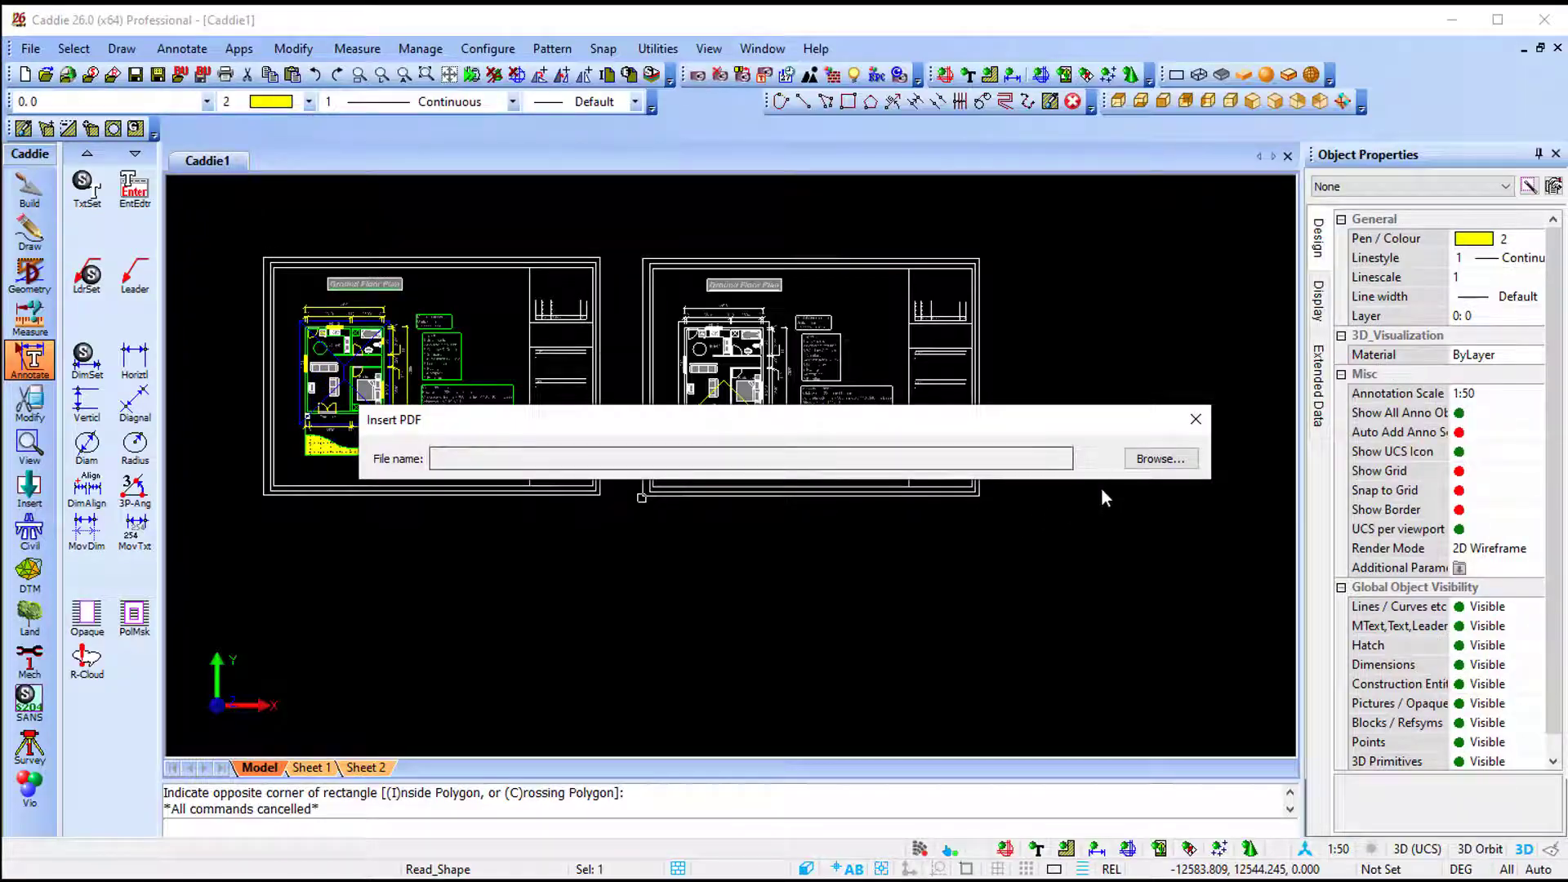
click(1156, 458)
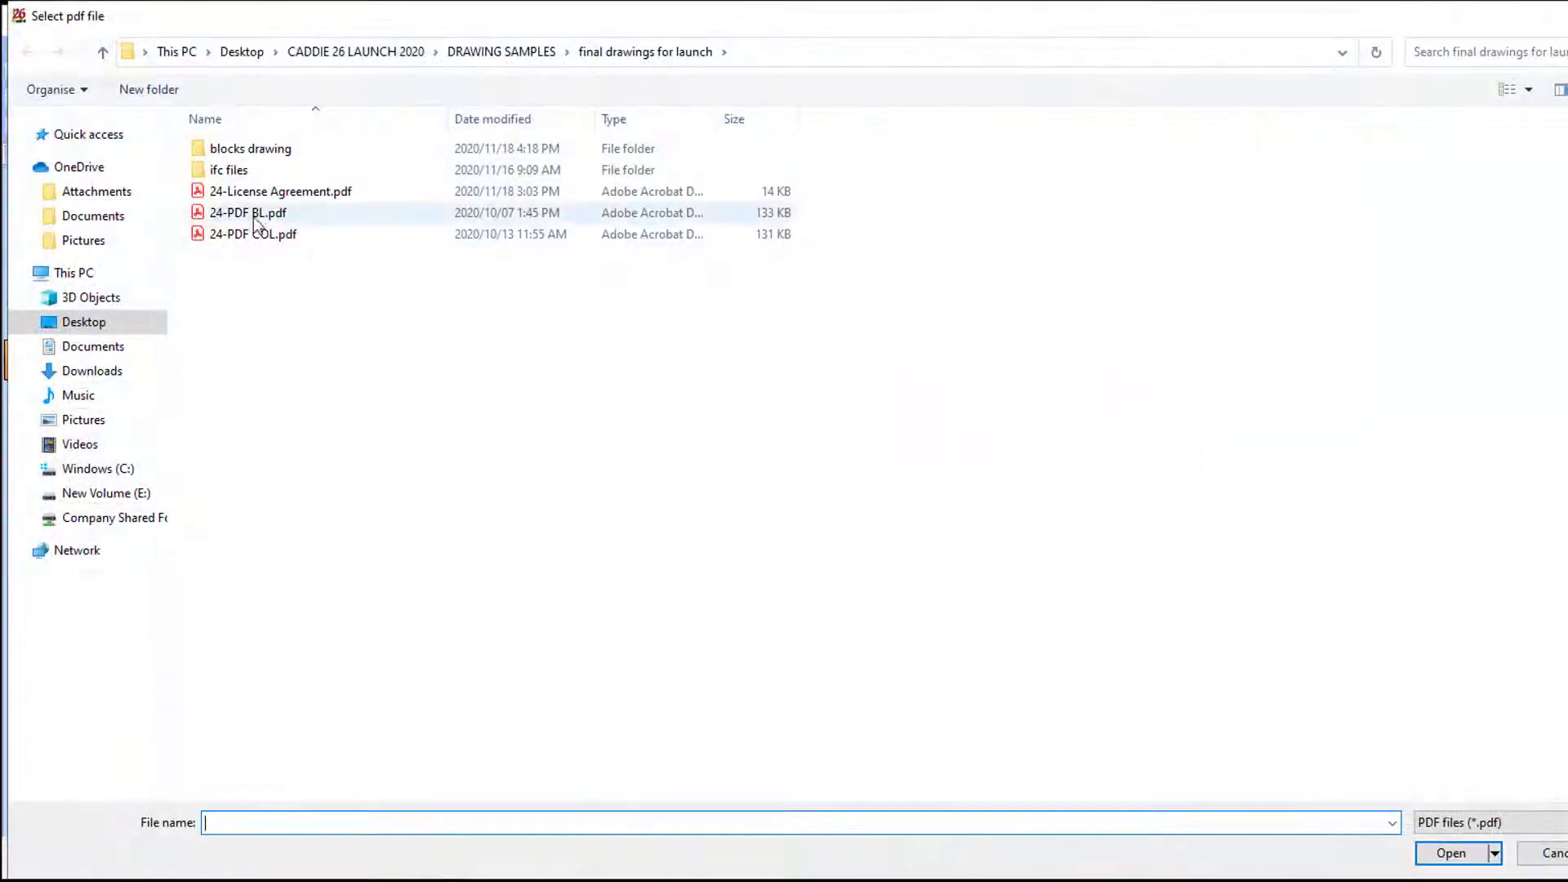
click(291, 193)
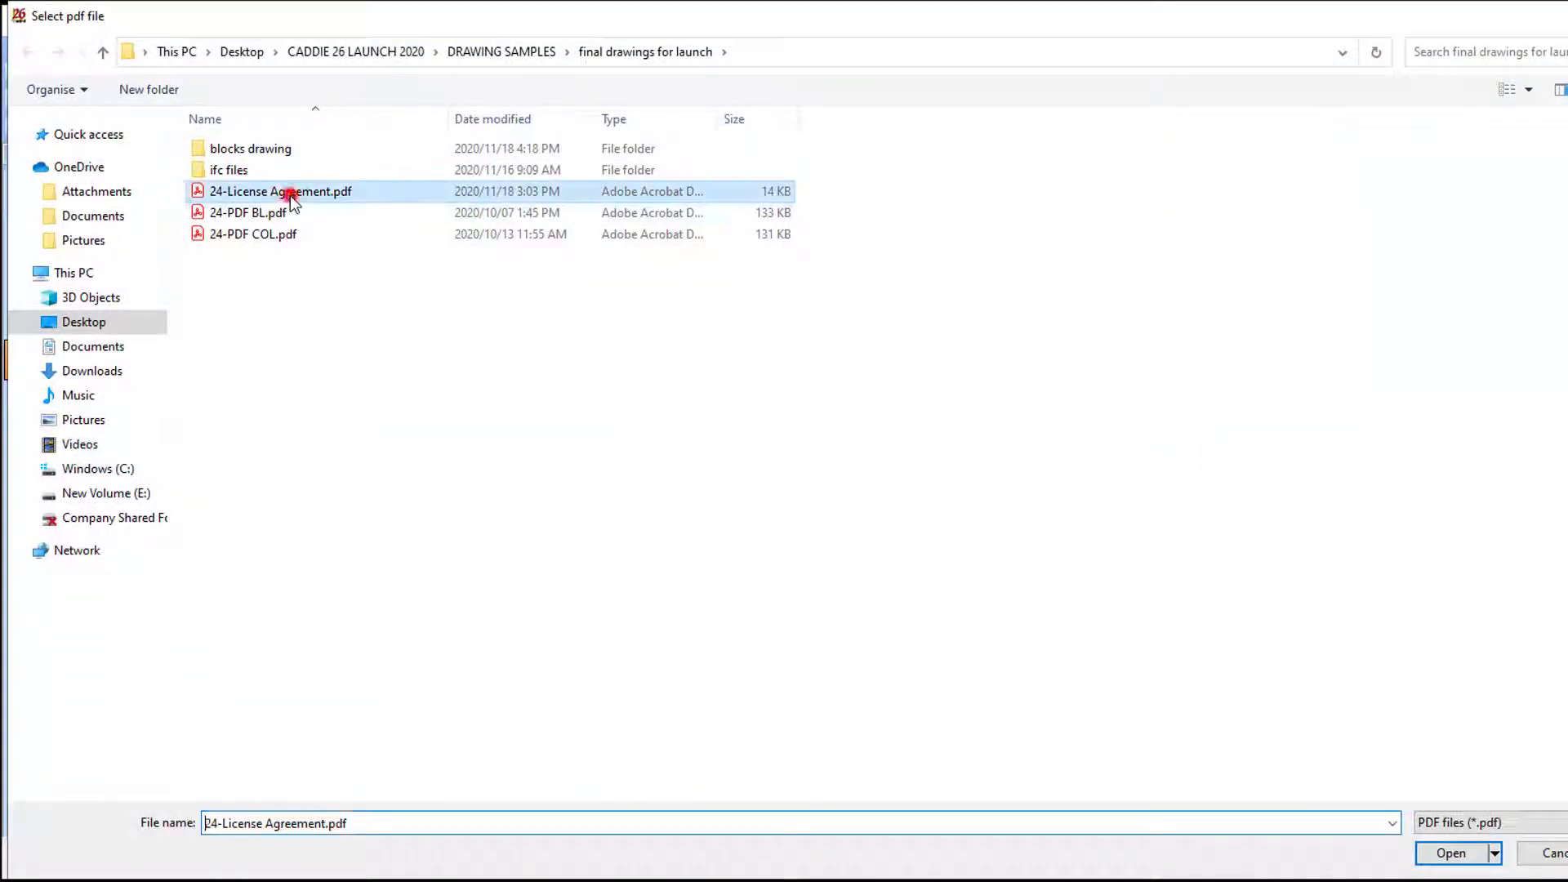
click(1437, 858)
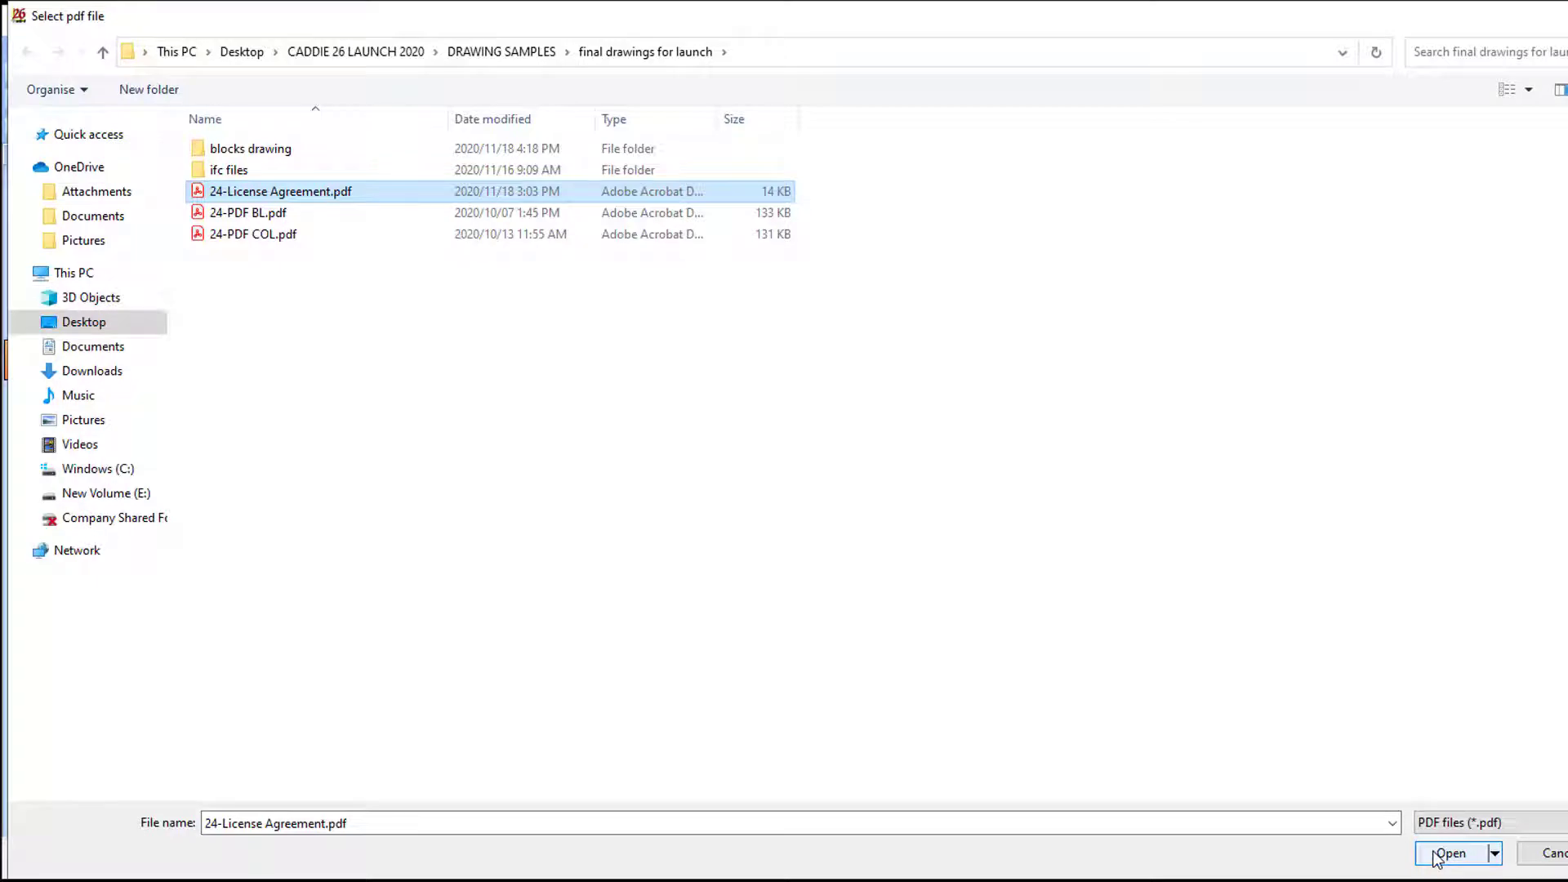
click(1436, 857)
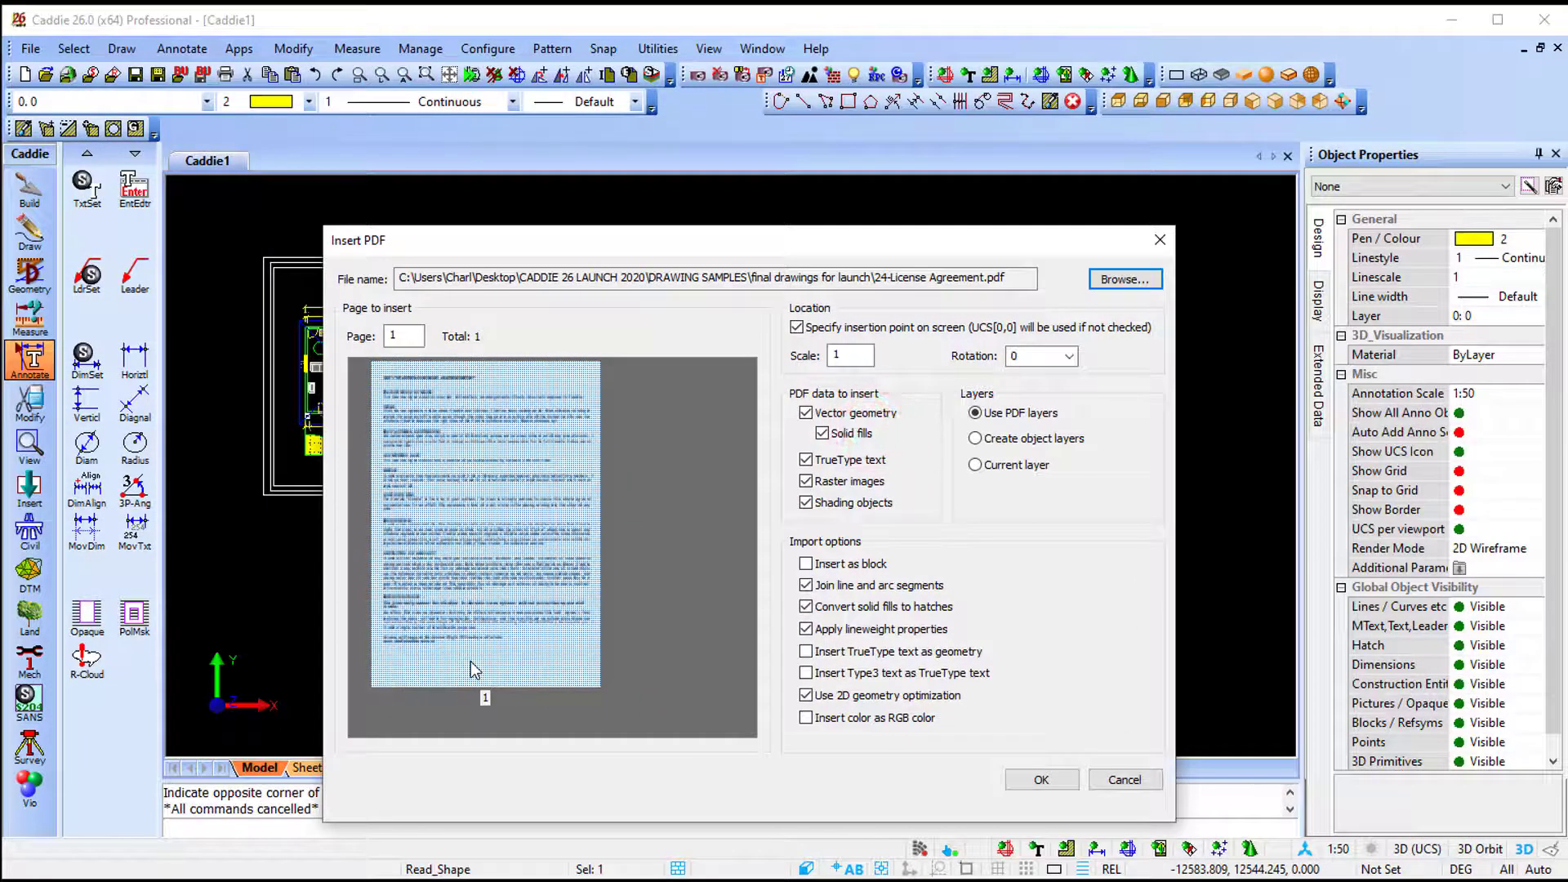
click(1042, 780)
Step: Place the licence text to the right of the floor-plan sheets and zoom in on it
click(1027, 490)
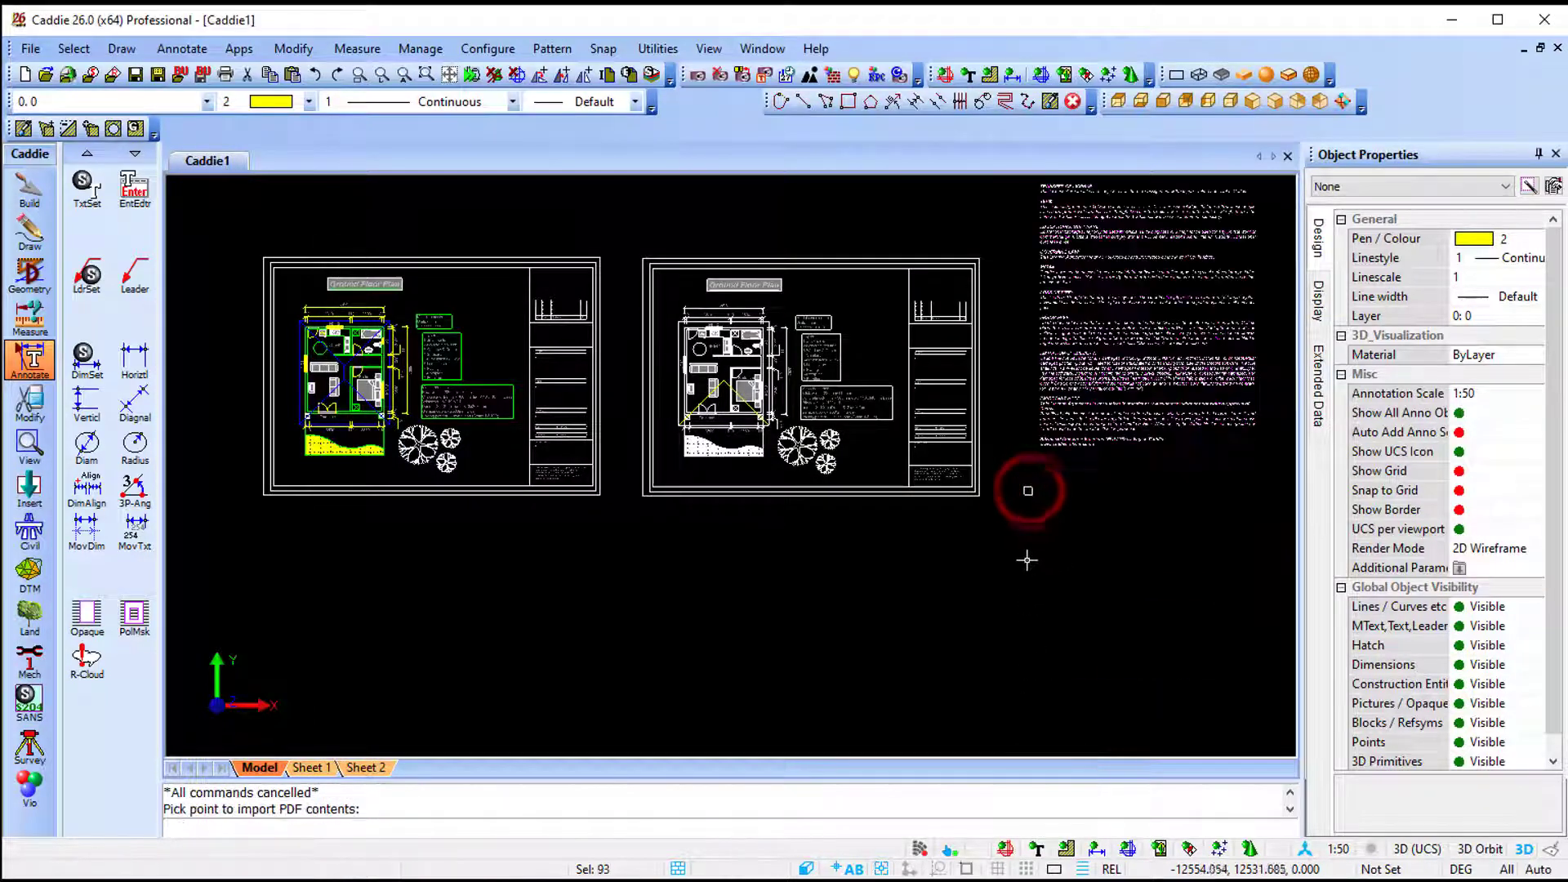
scroll(763, 641, up, 3)
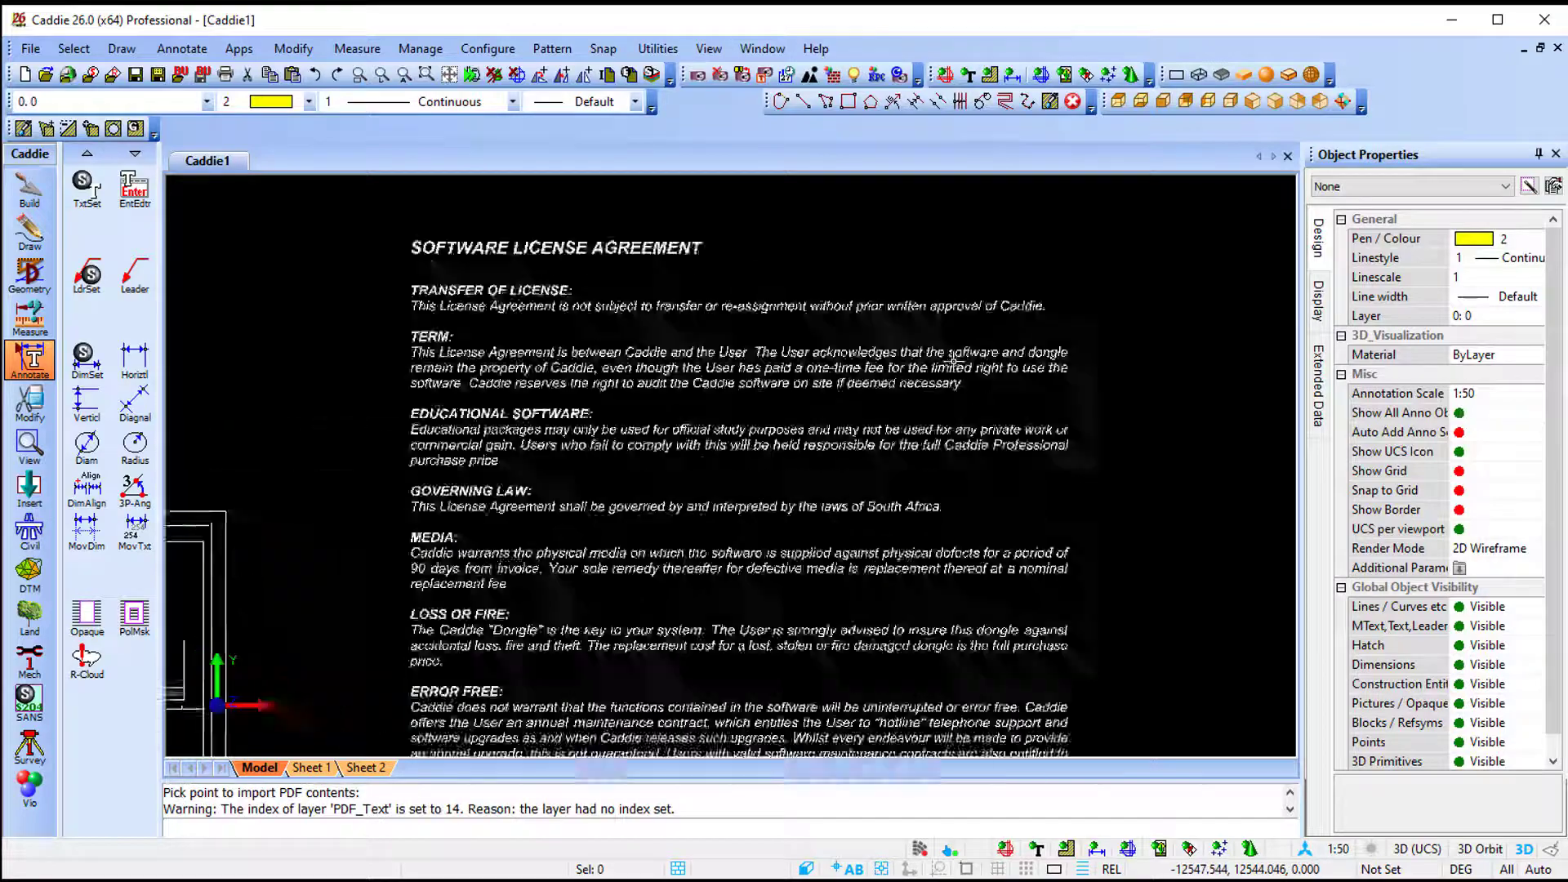
scroll(482, 392, up, 2)
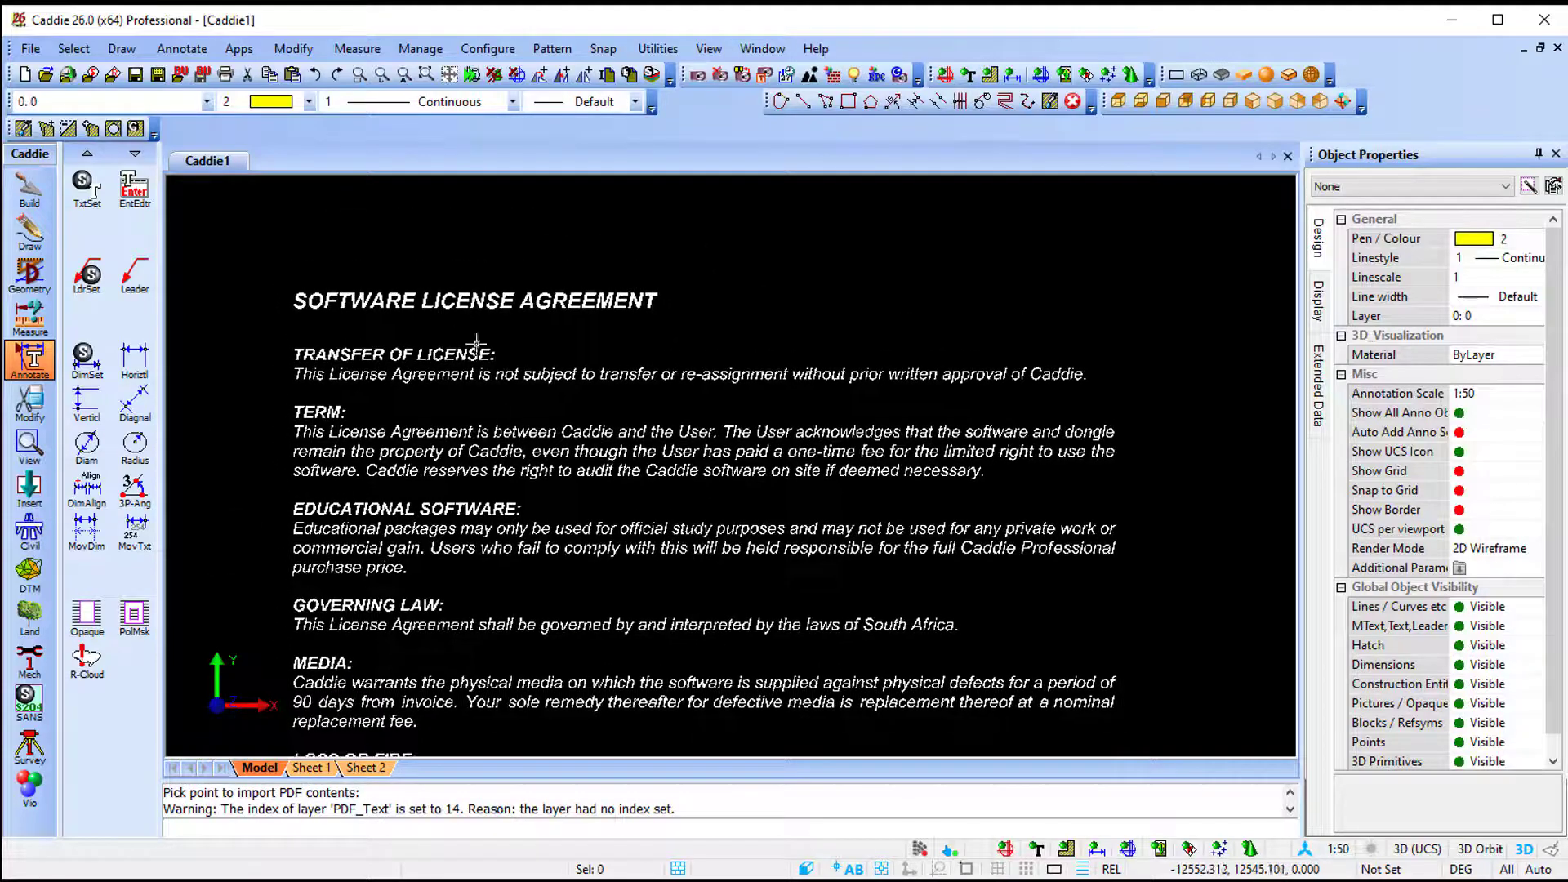
scroll(476, 343, down, 3)
scroll(650, 384, down, 3)
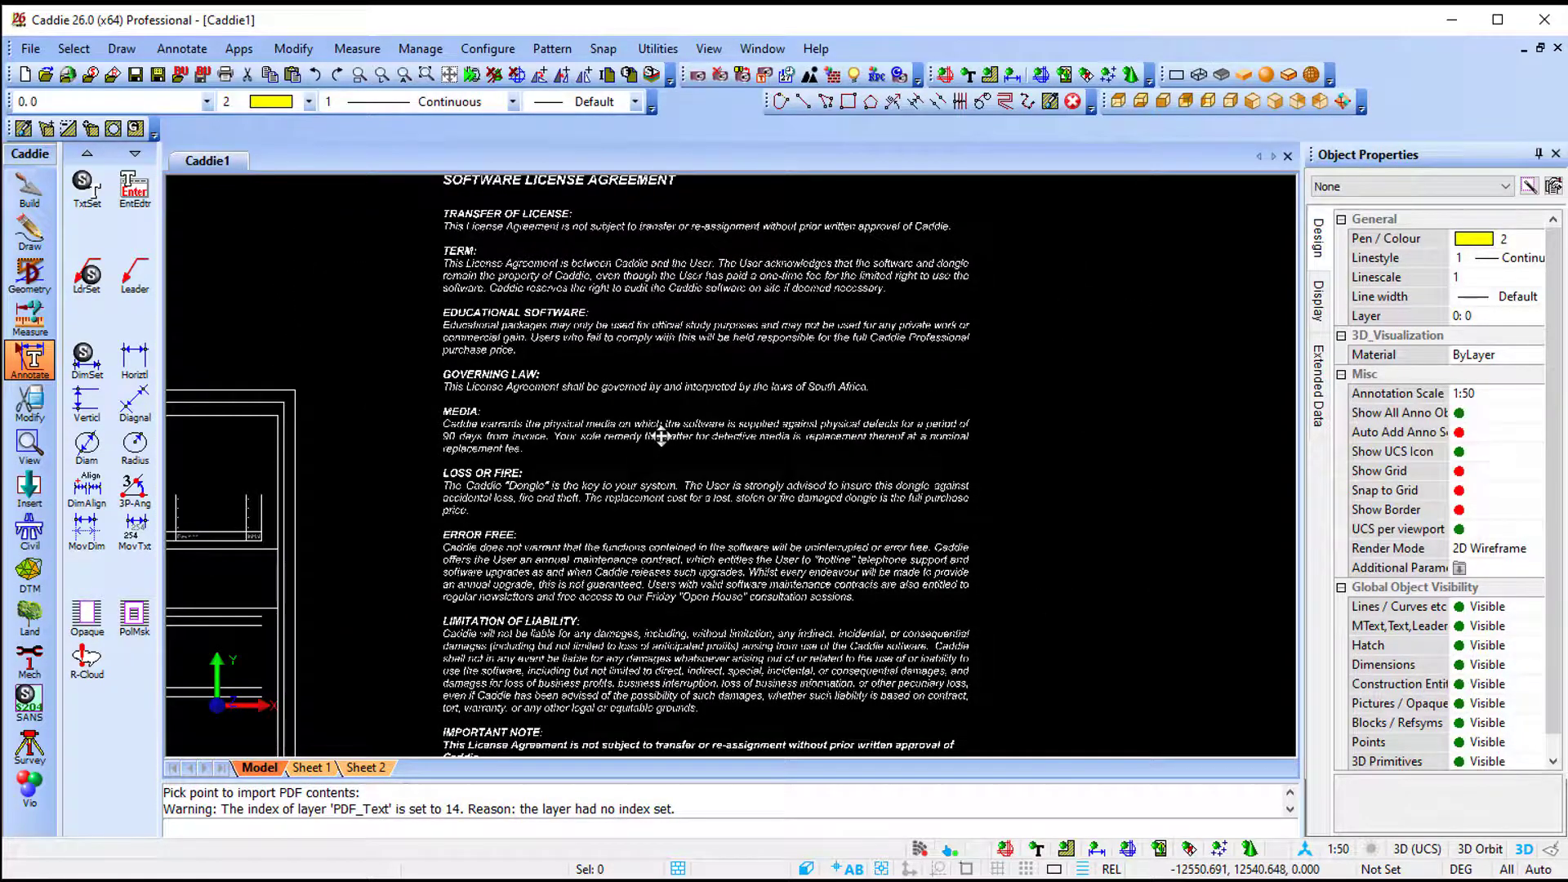
scroll(685, 413, up, 3)
scroll(686, 412, up, 2)
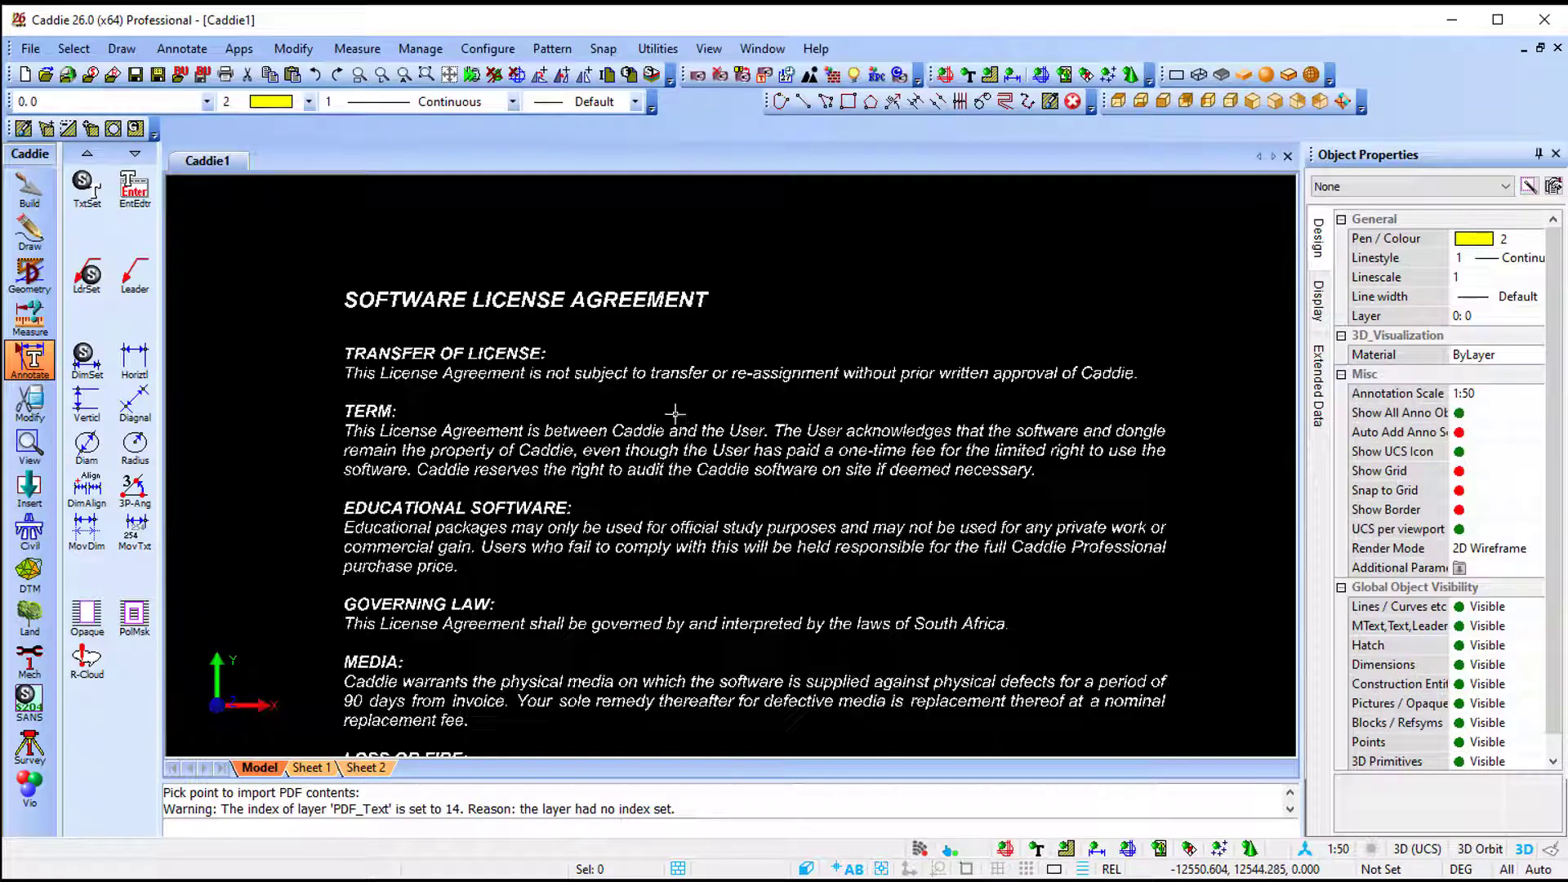
Step: Check that body lines are separate text, ending with the SOFTWARE LICENSE AGREEMENT heading selected
click(474, 301)
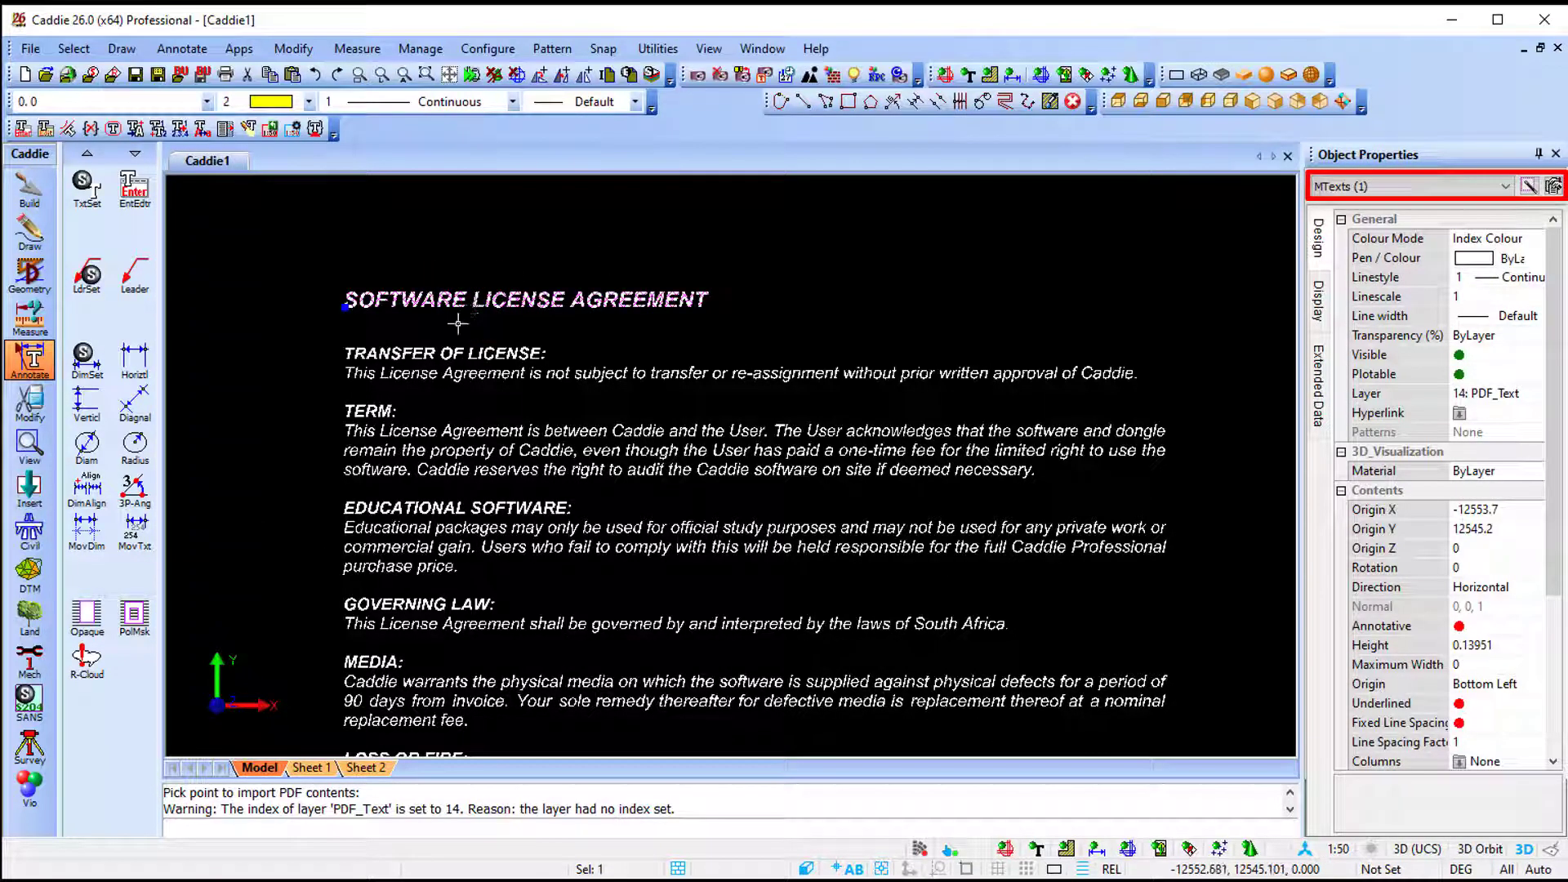
click(486, 543)
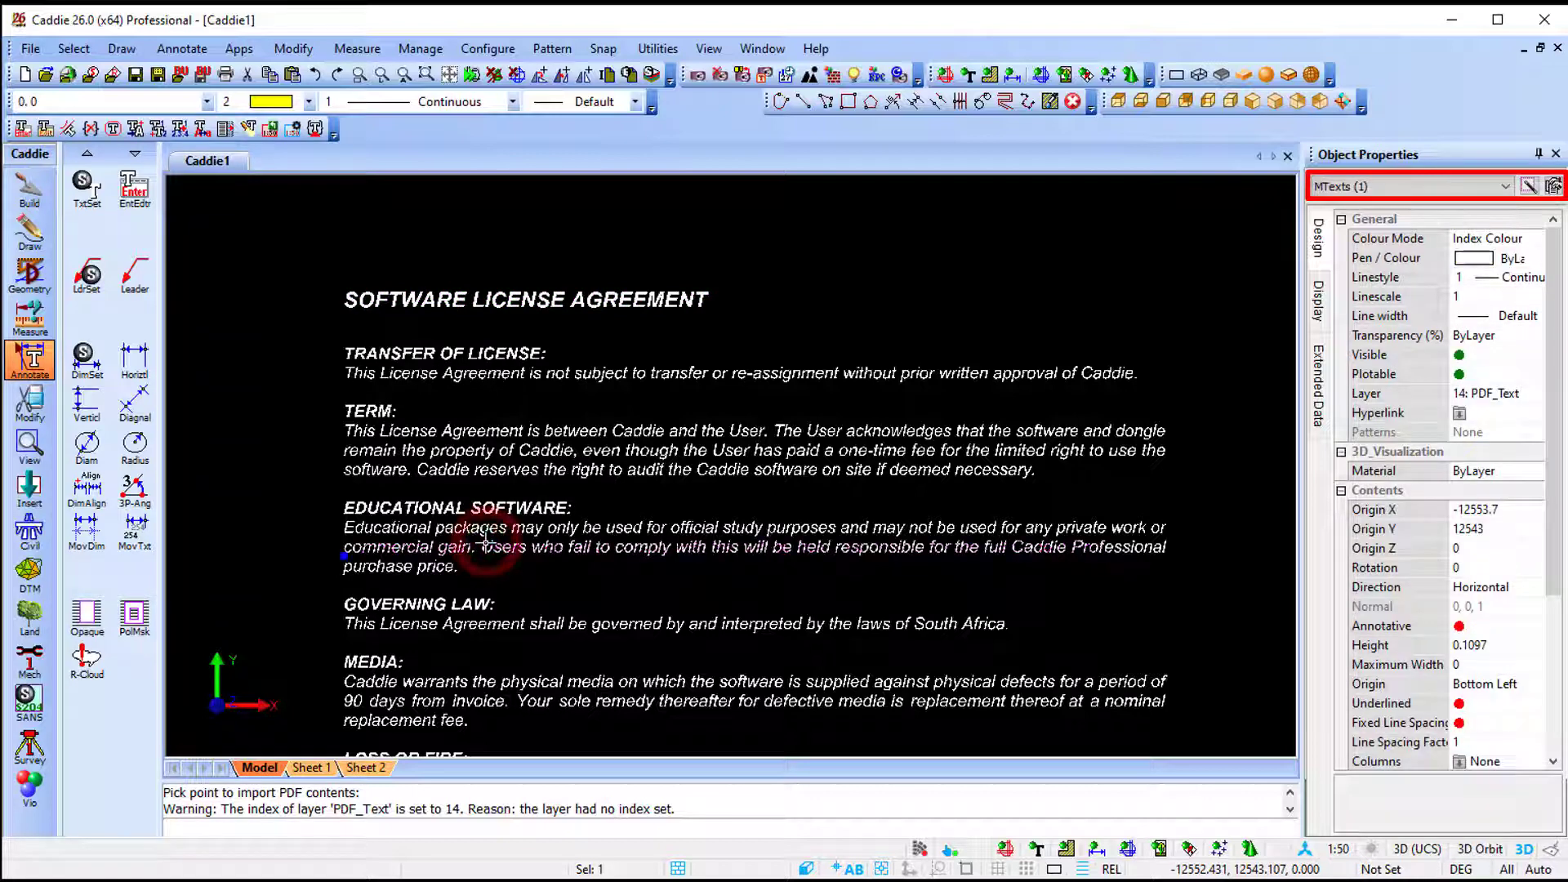
key(Escape)
click(539, 622)
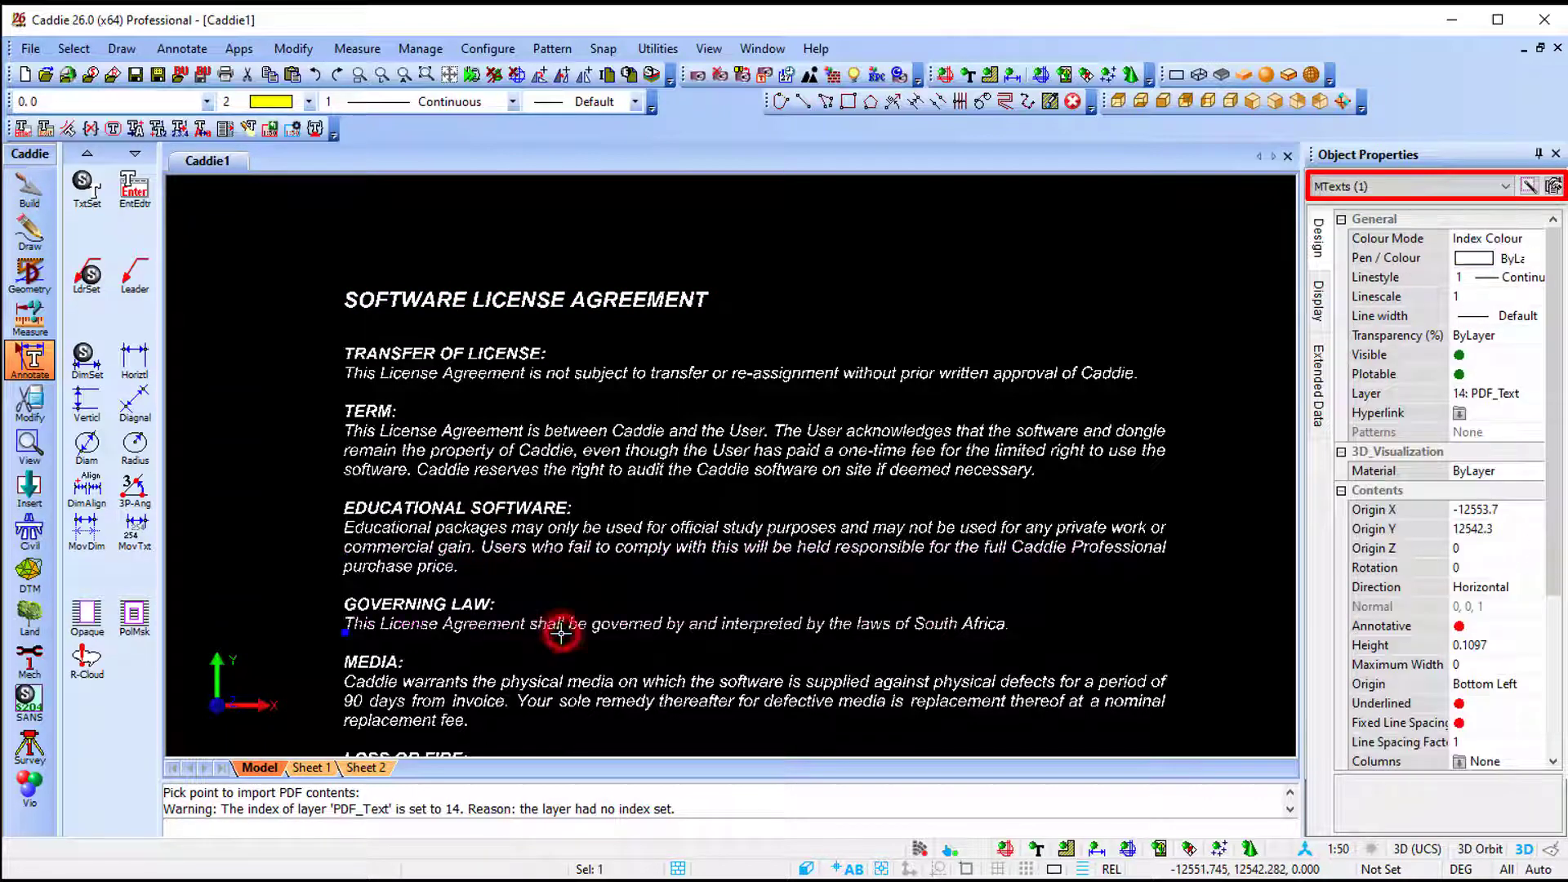
click(472, 332)
click(473, 305)
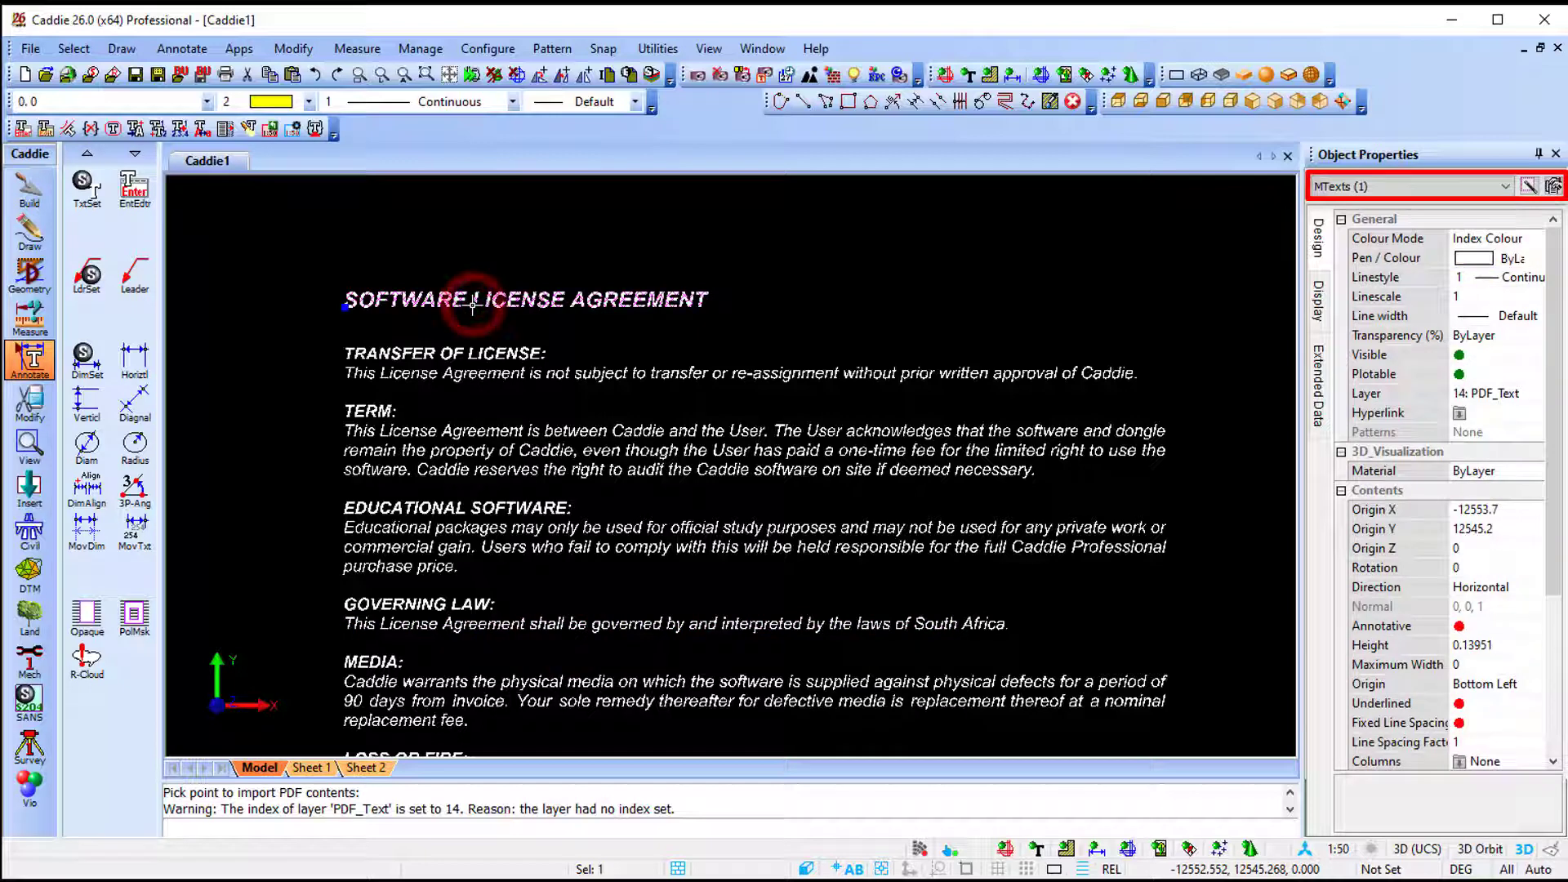
Step: Insert the word CADDIE before SOFTWARE in the licence heading using Edit Text
right_click(473, 306)
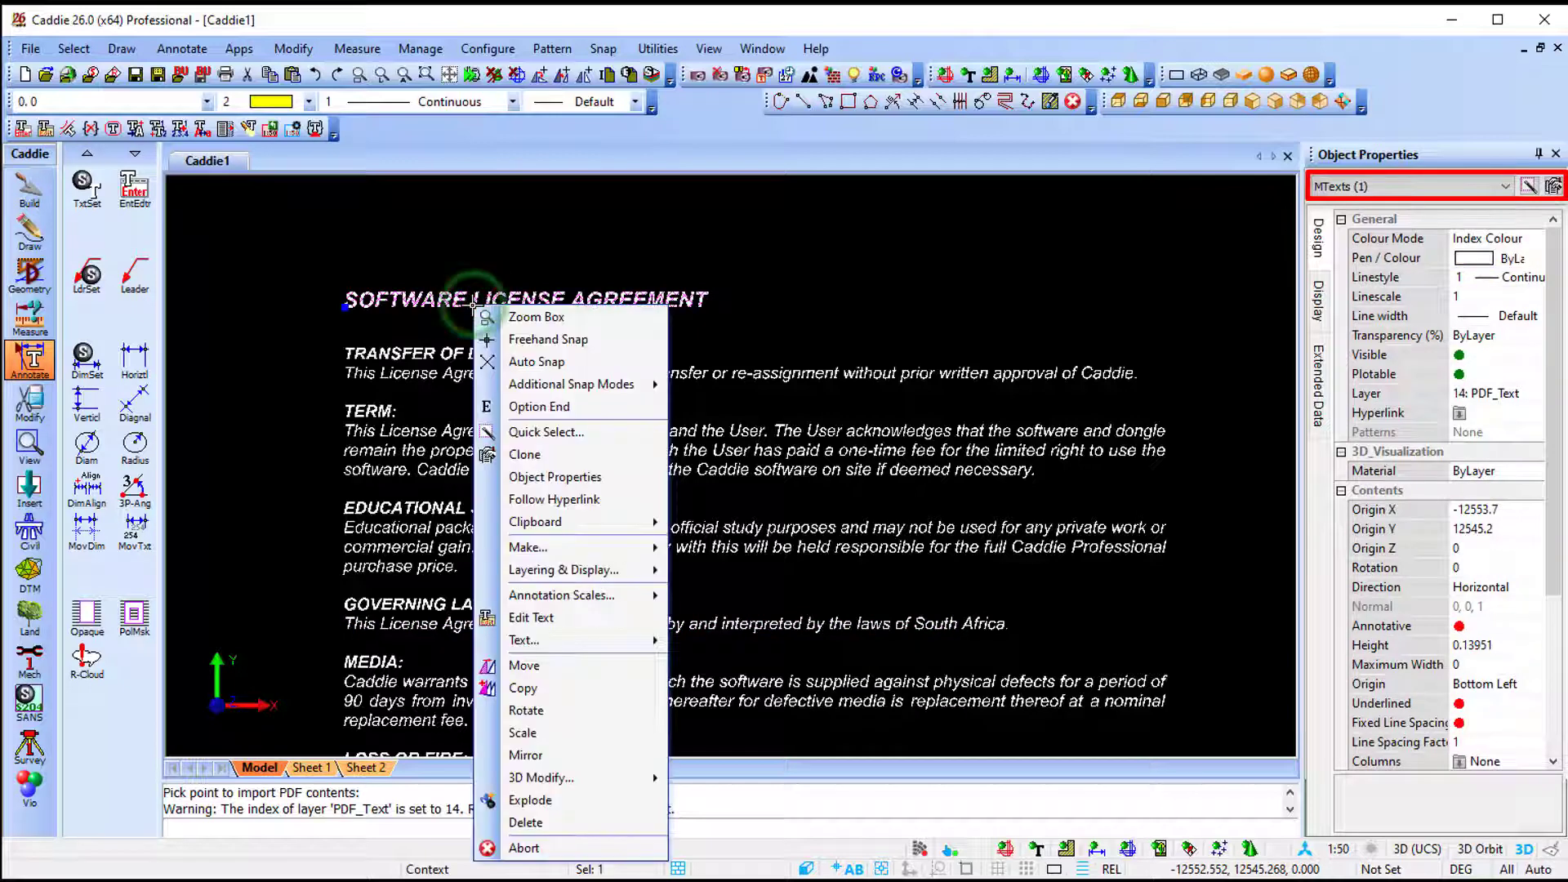
click(592, 619)
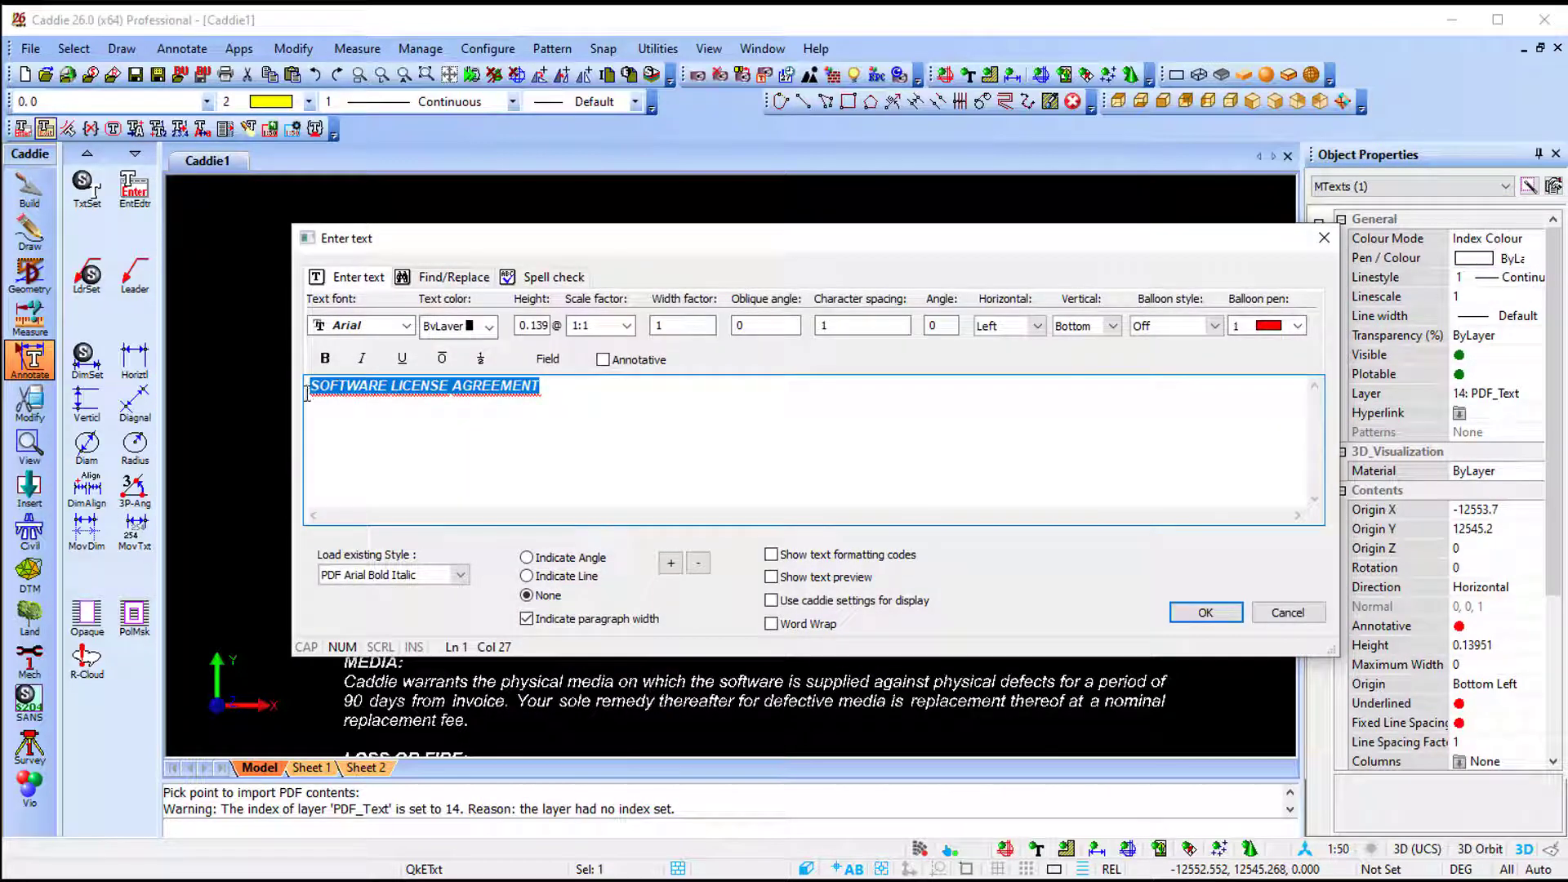
click(311, 384)
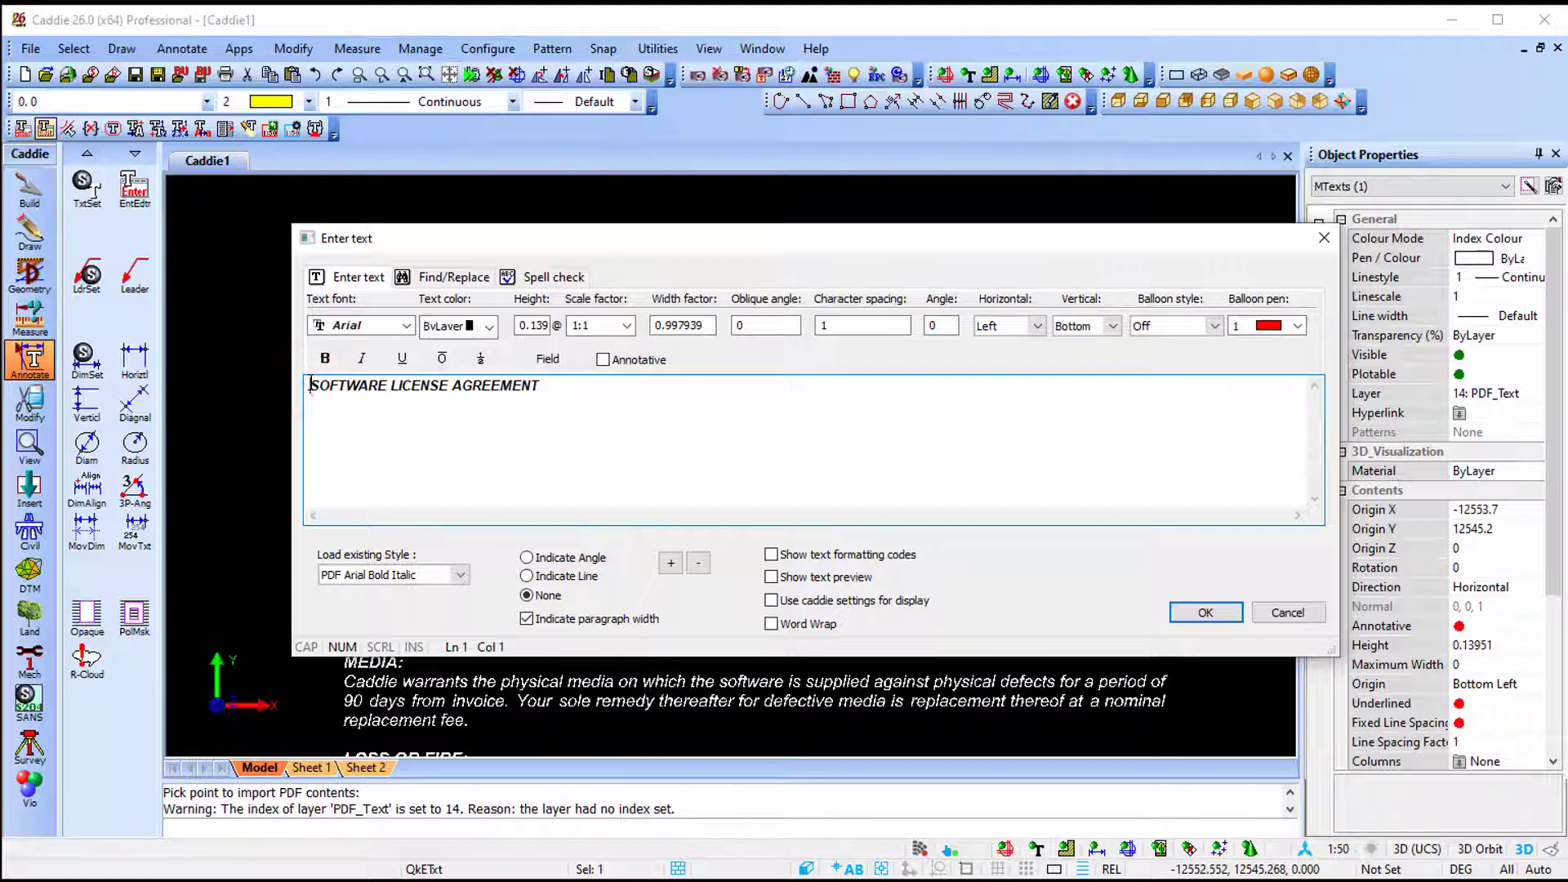
text(CADDIE)
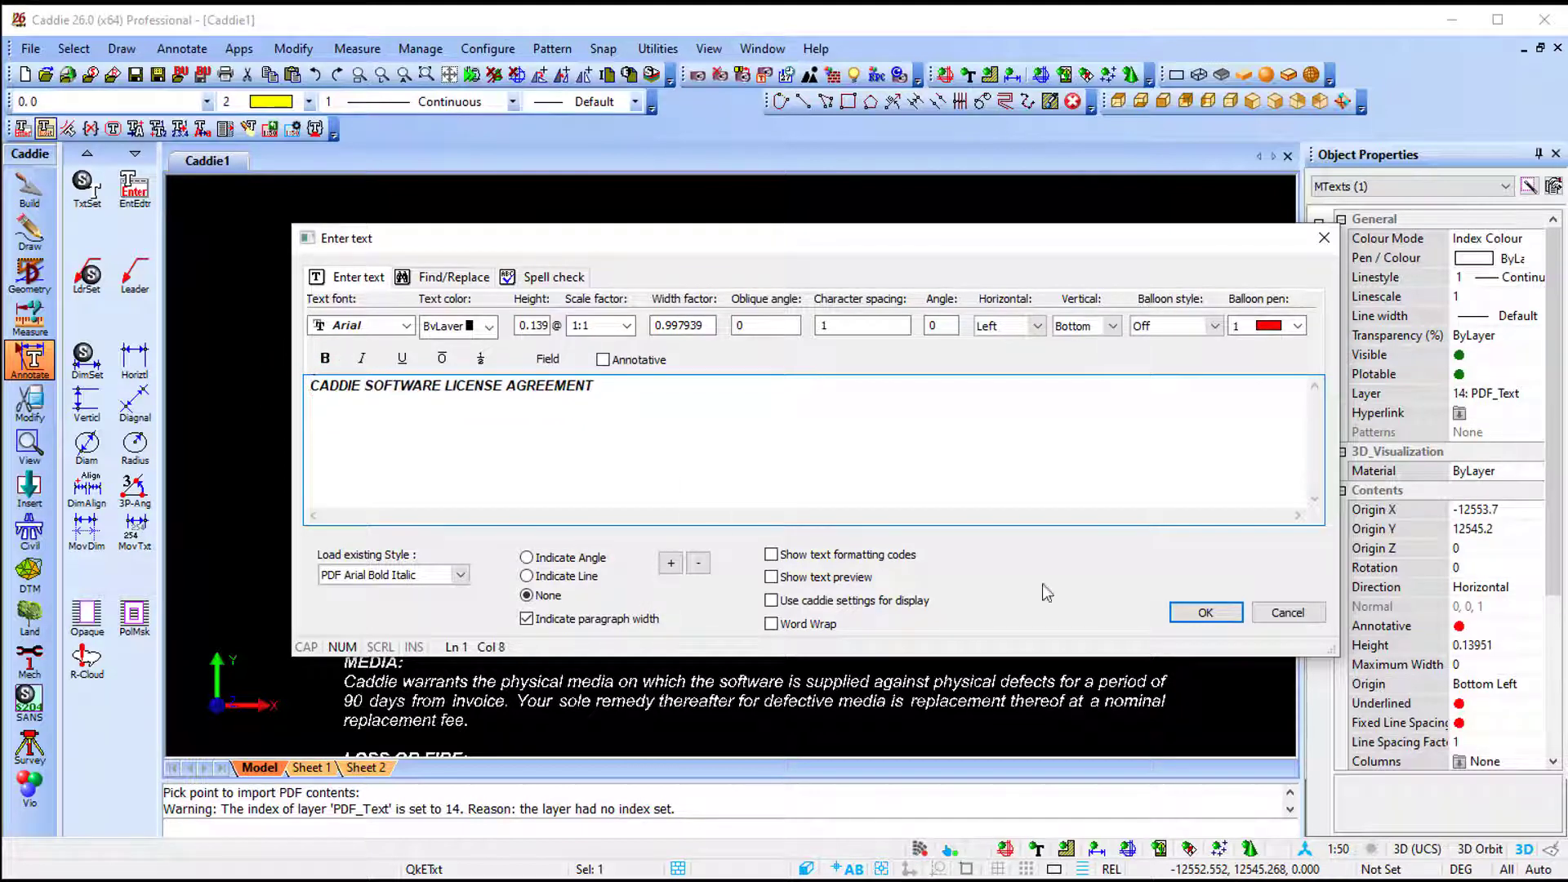
click(1205, 612)
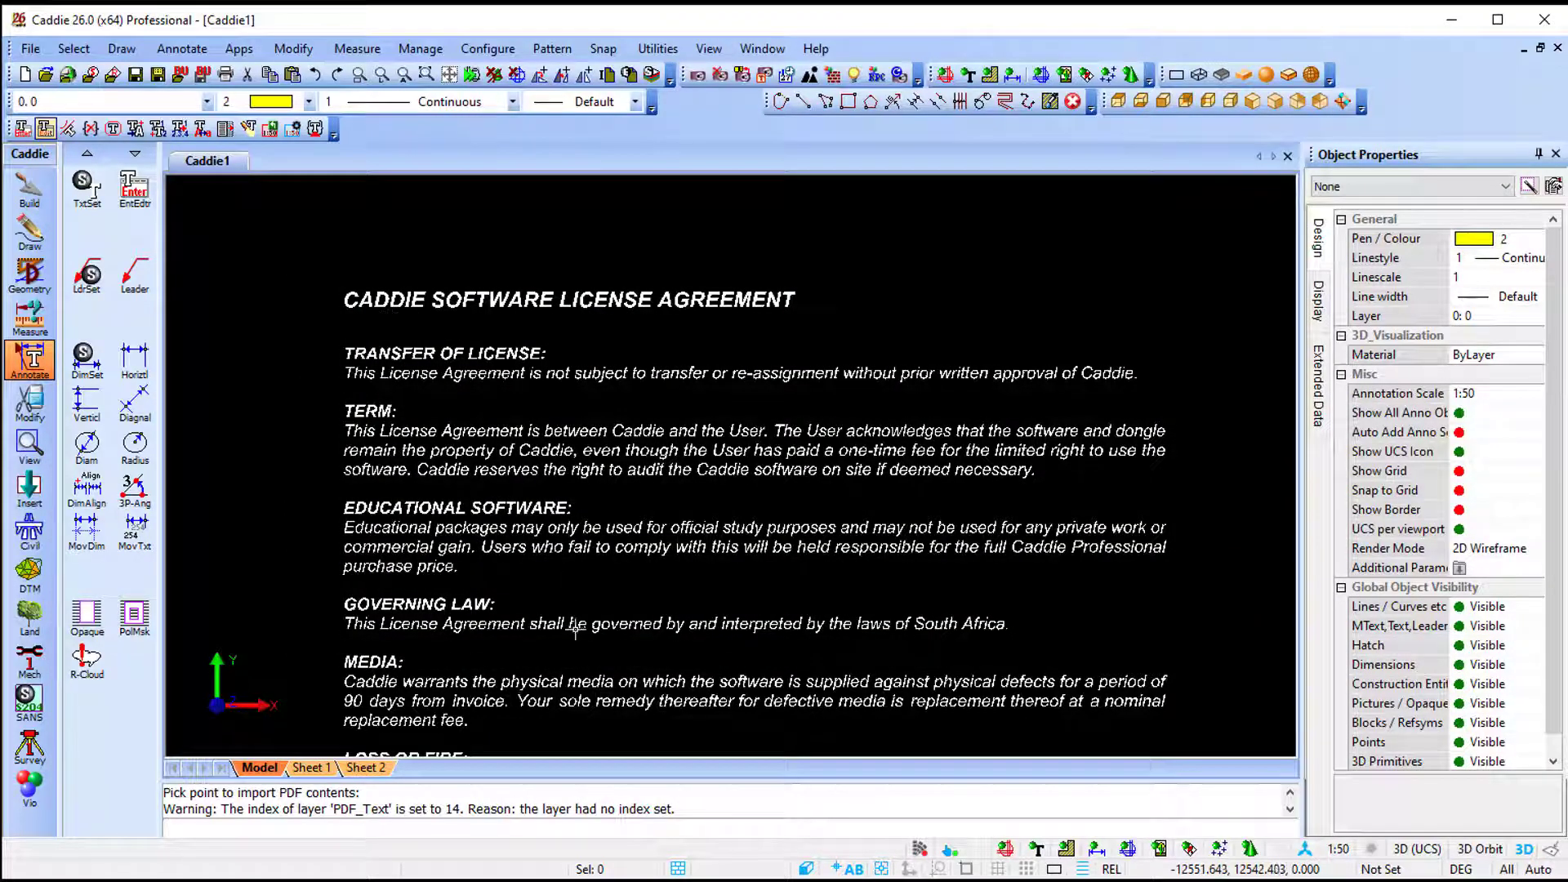
scroll(522, 571, down, 5)
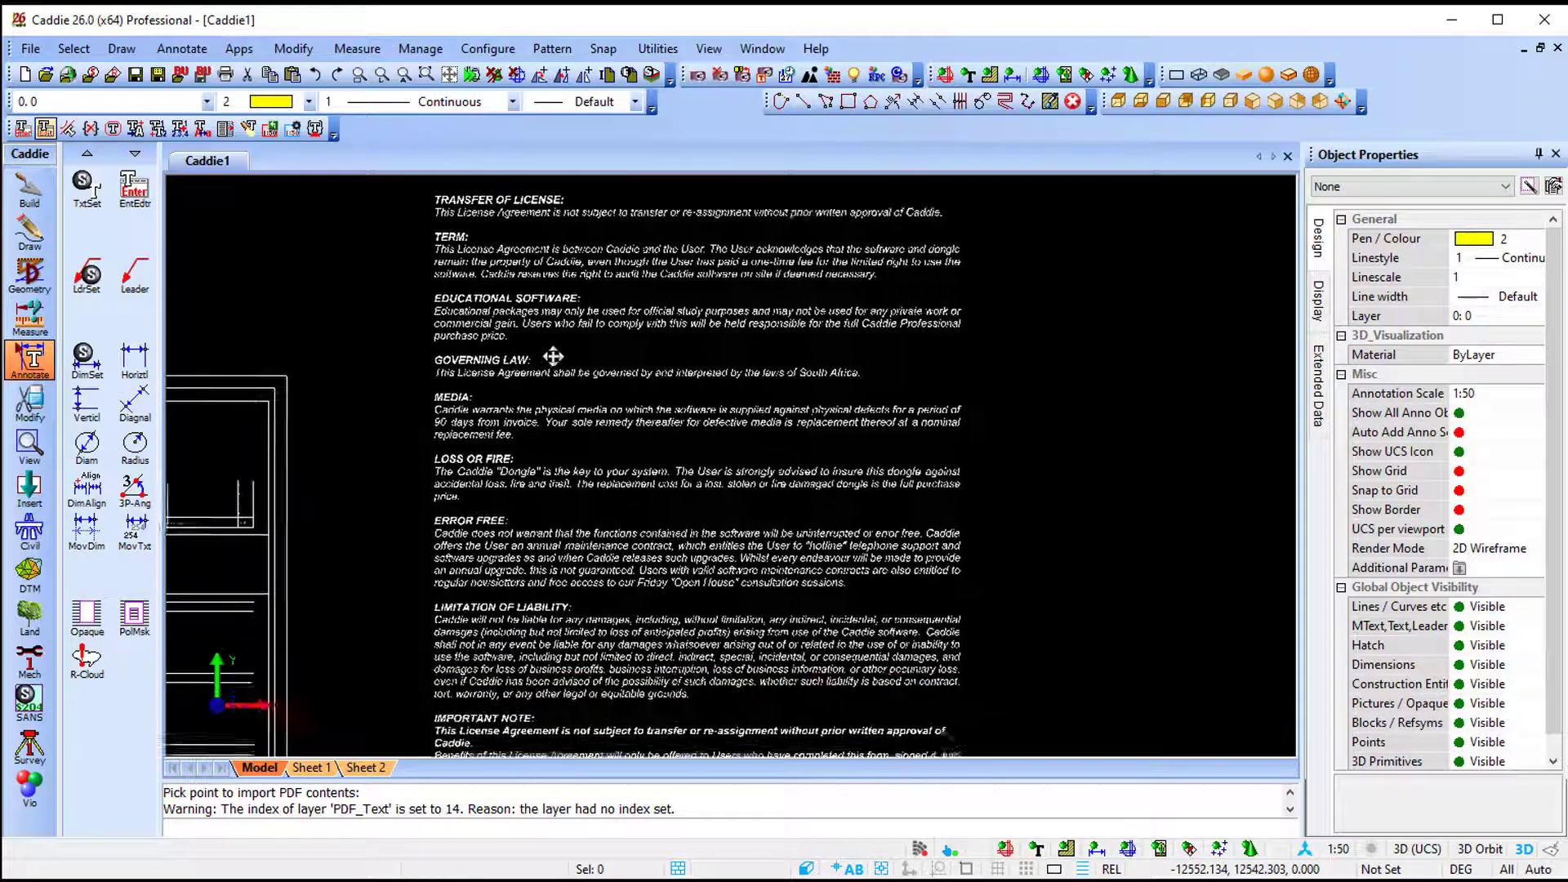
scroll(546, 571, up, 3)
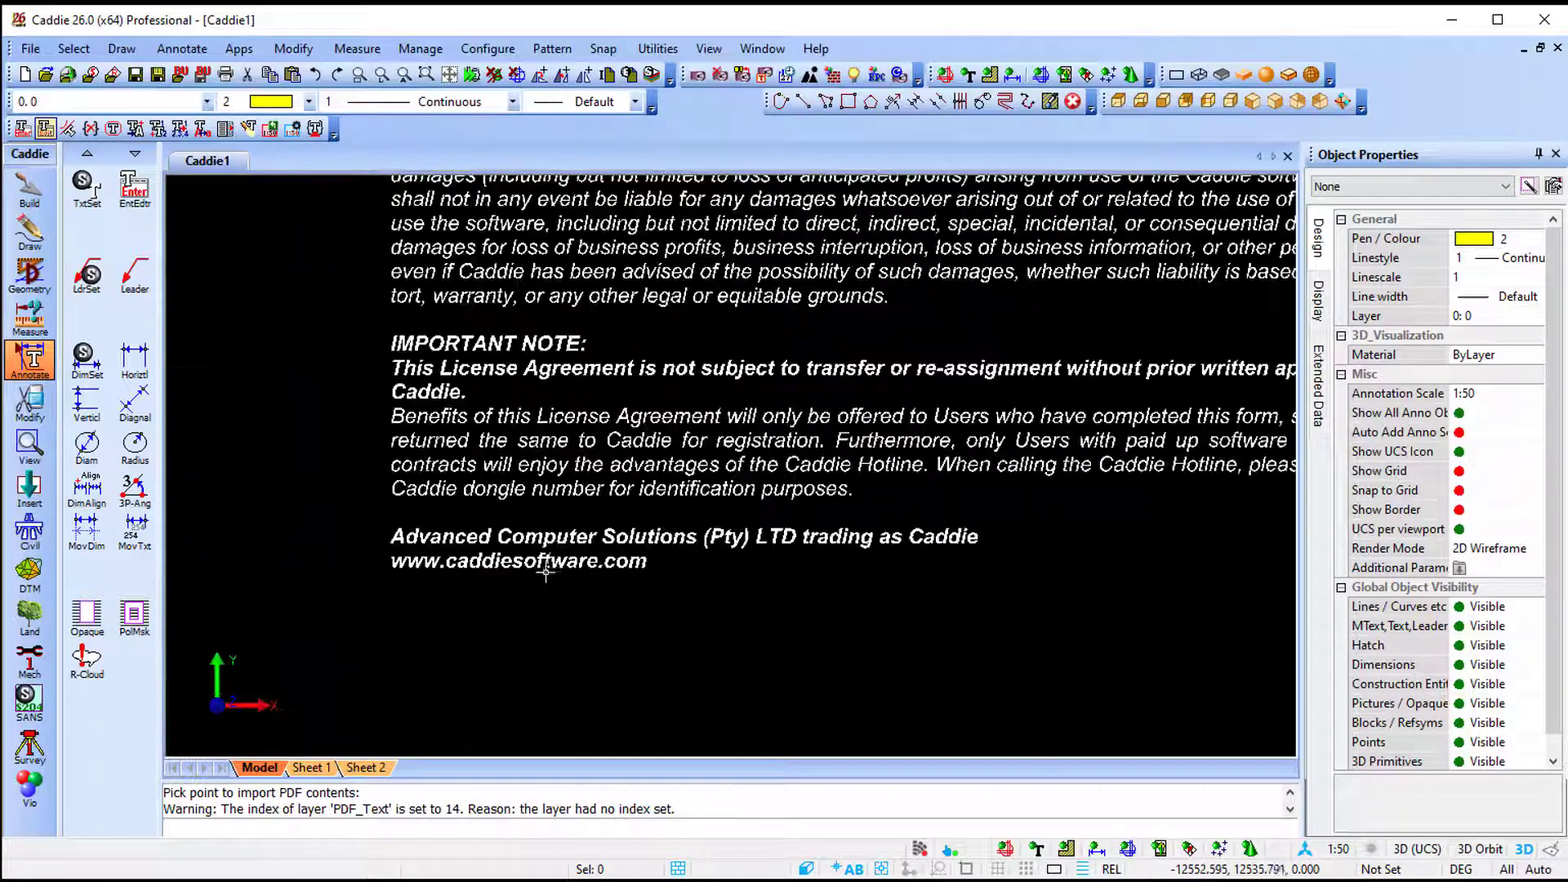
click(551, 563)
key(Delete)
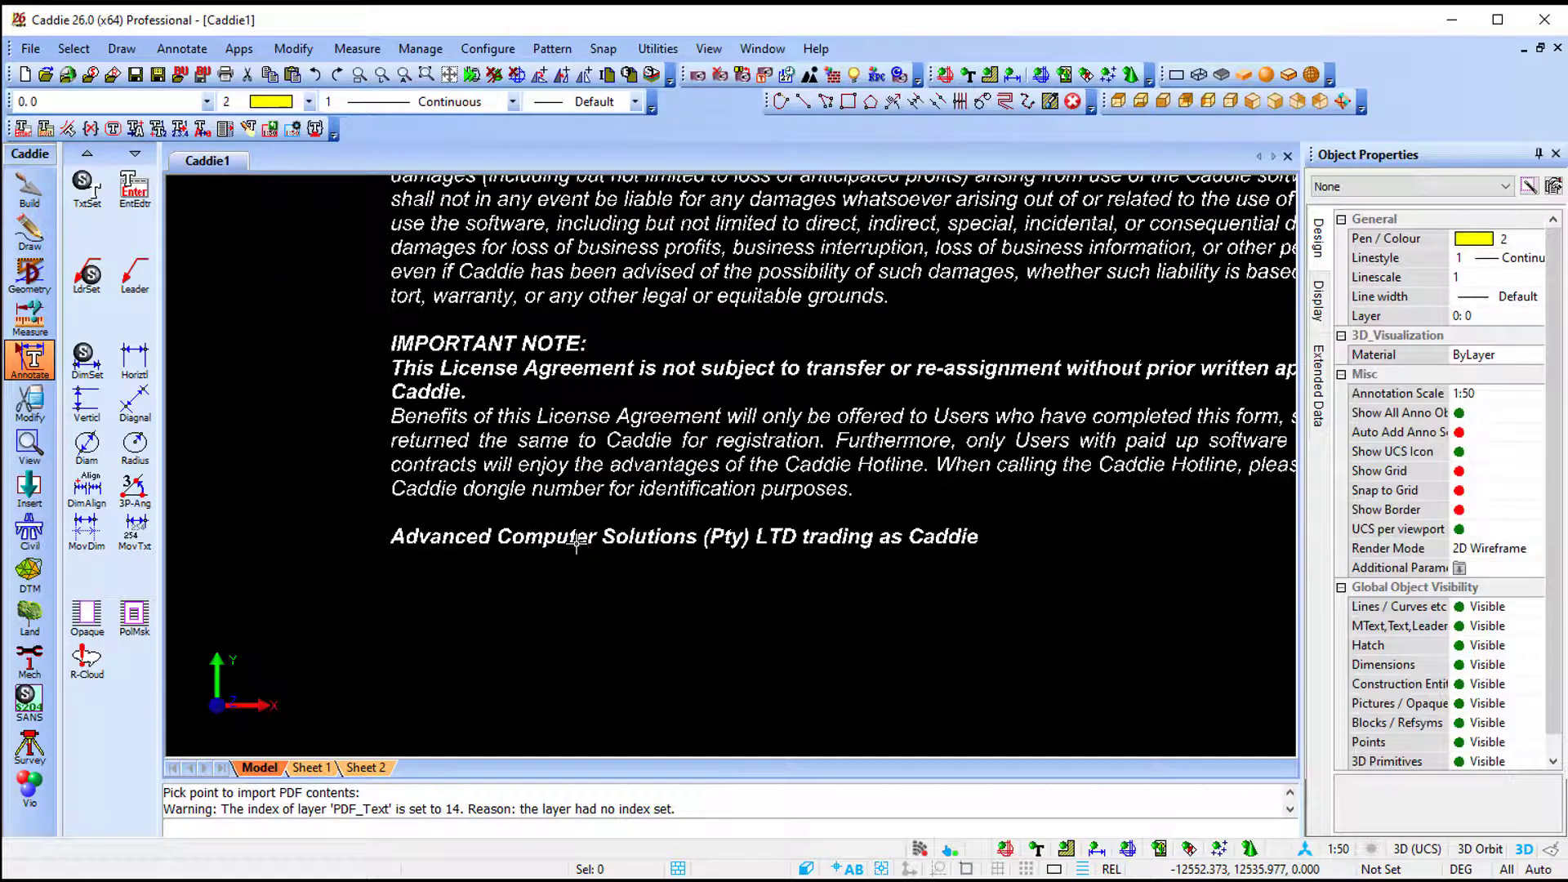
click(576, 538)
key(Delete)
scroll(621, 645, down, 3)
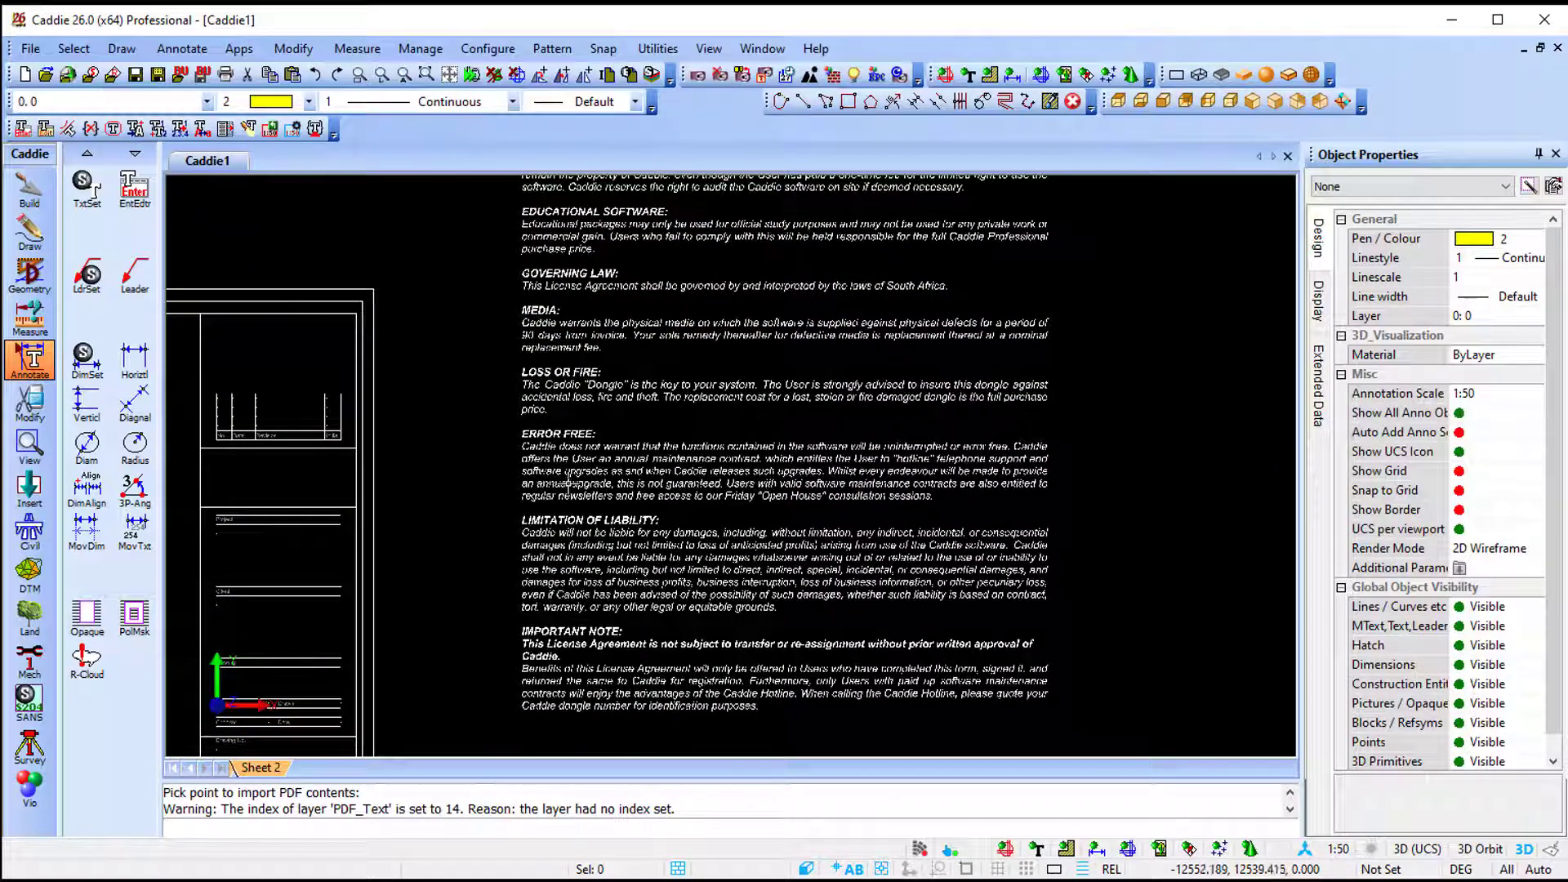
scroll(549, 494, down, 5)
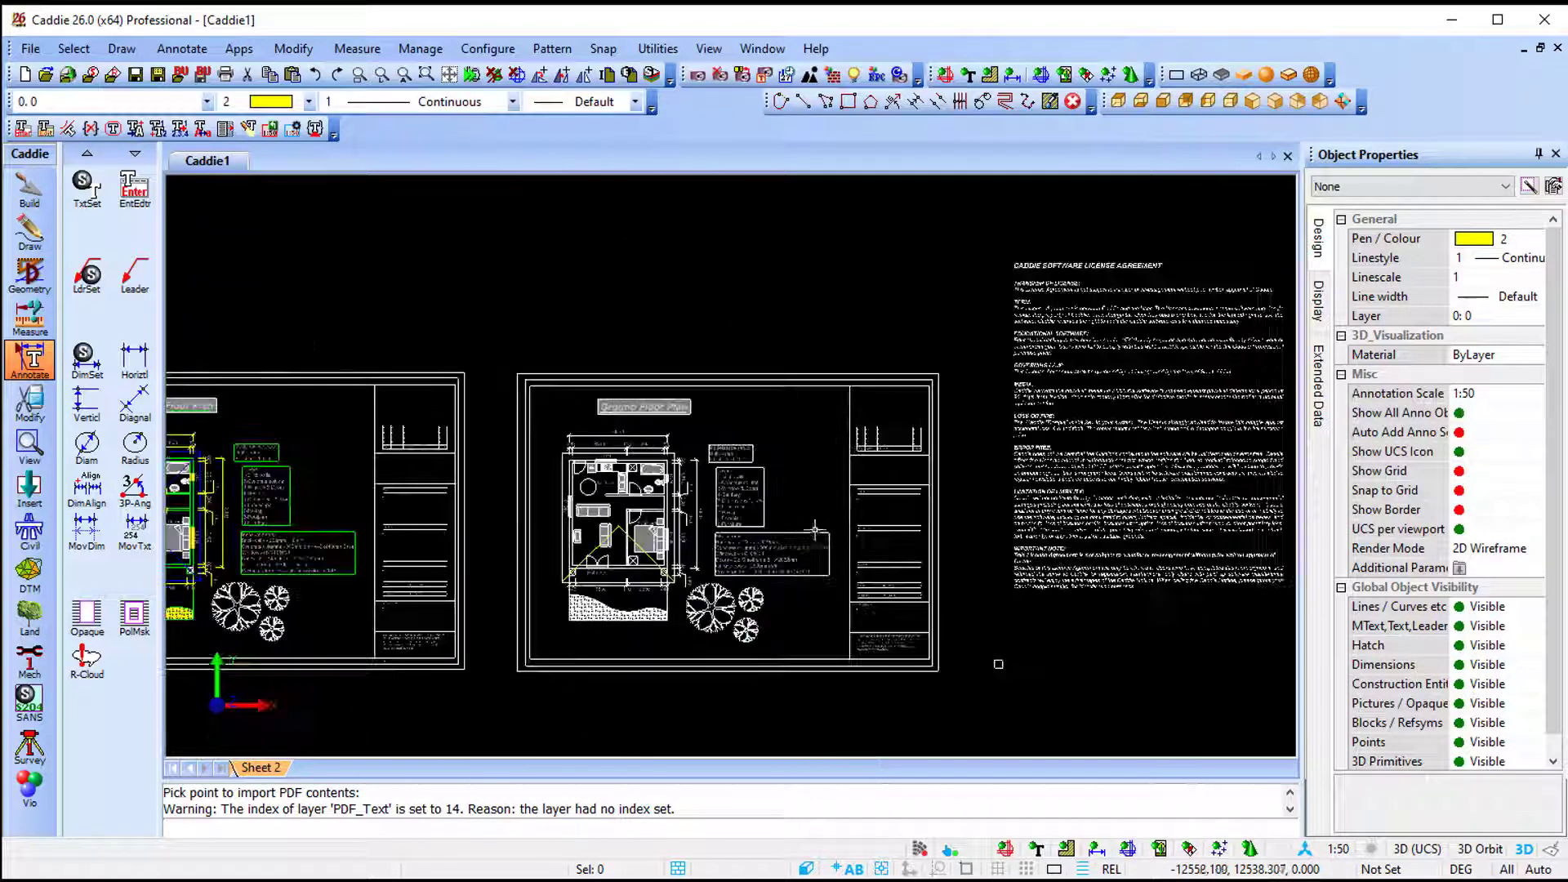
middle_drag(828, 549, 854, 552)
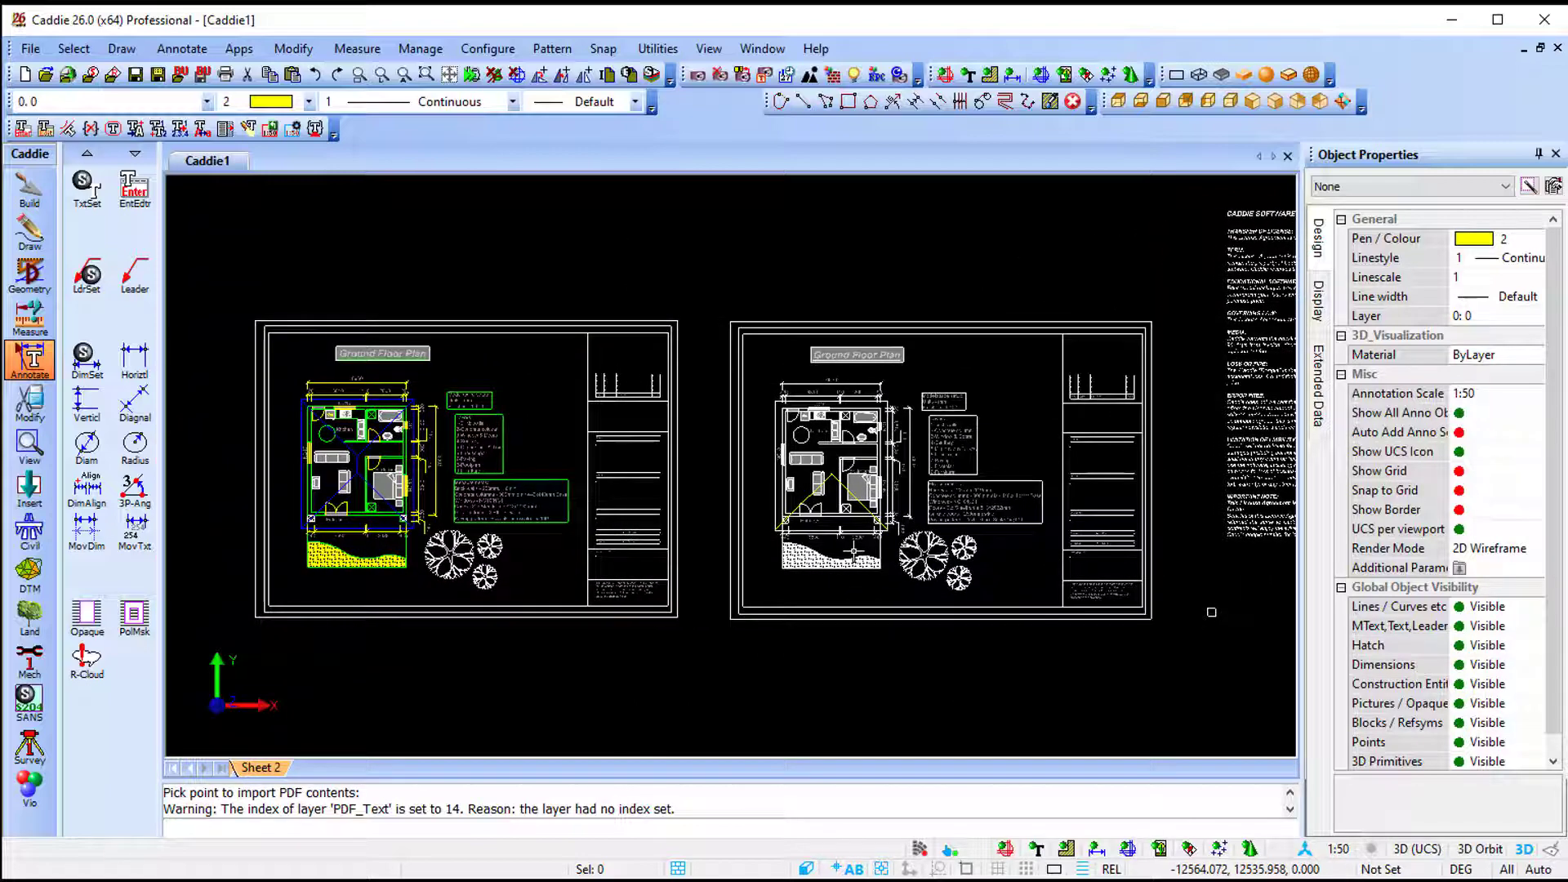